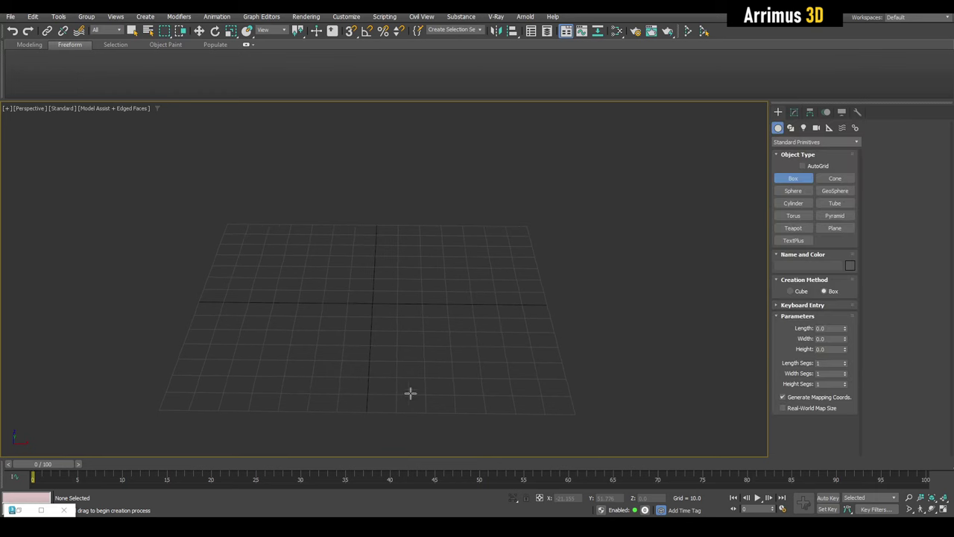
- Draw a box on the grid and zero its X and Y position to centre it on the origin
left_click_drag(328, 244, 456, 418)
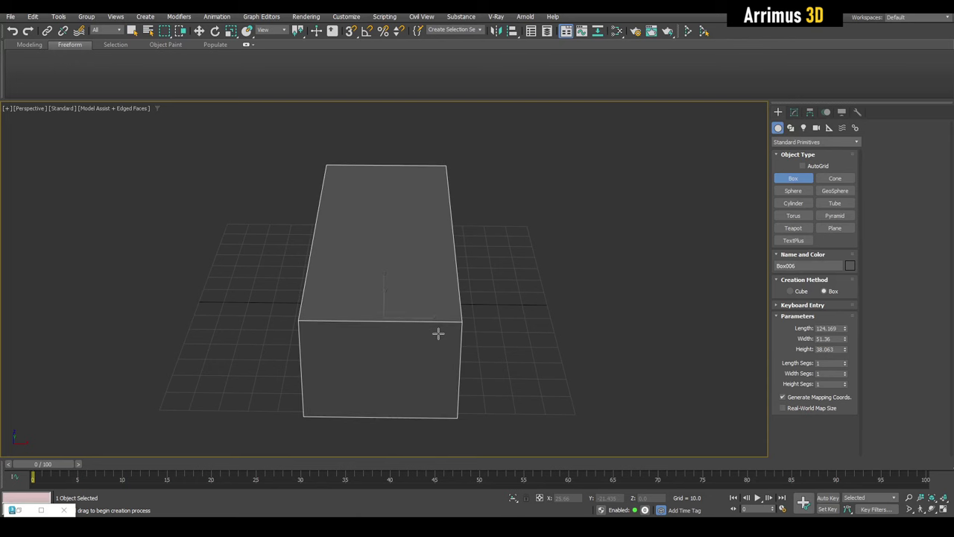
key("w")
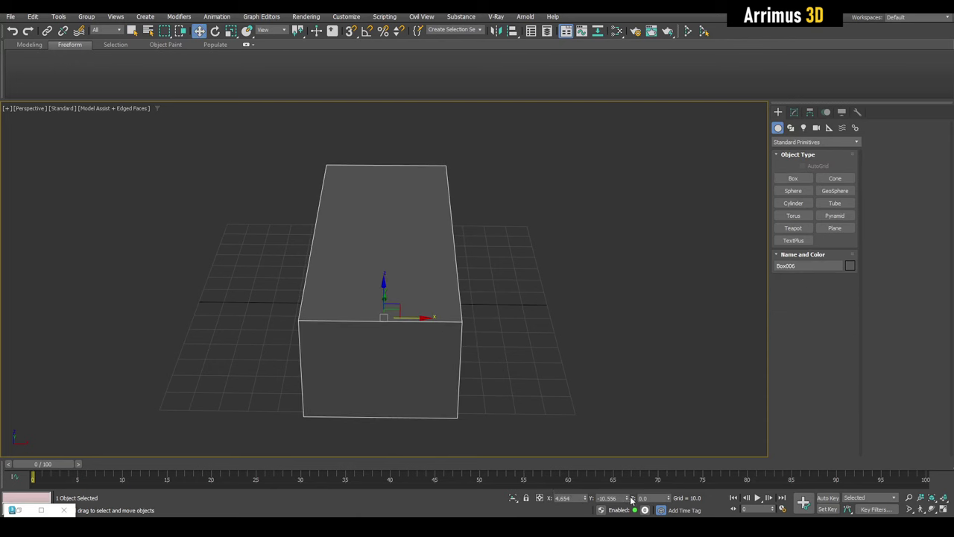
right_click(631, 499)
middle_click_drag(517, 391, 512, 385)
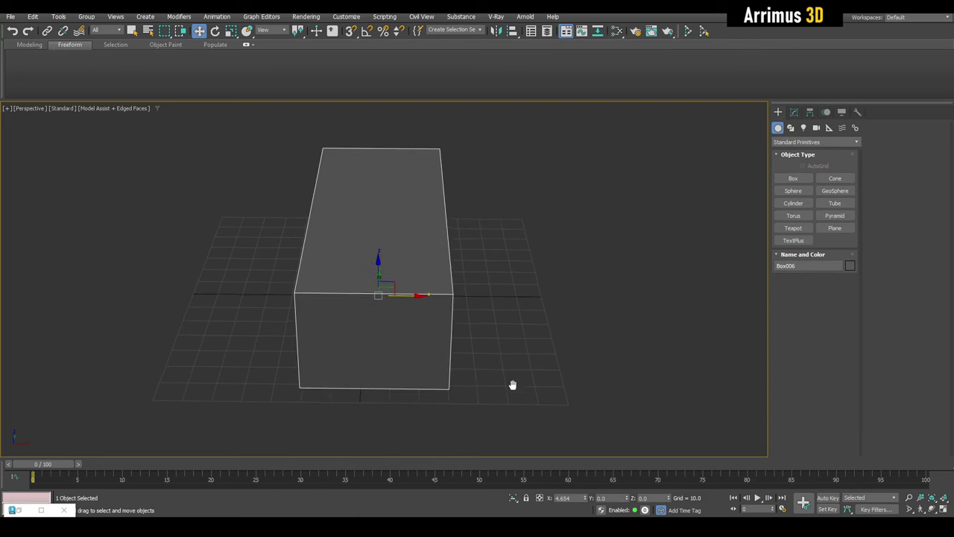
right_click(586, 498)
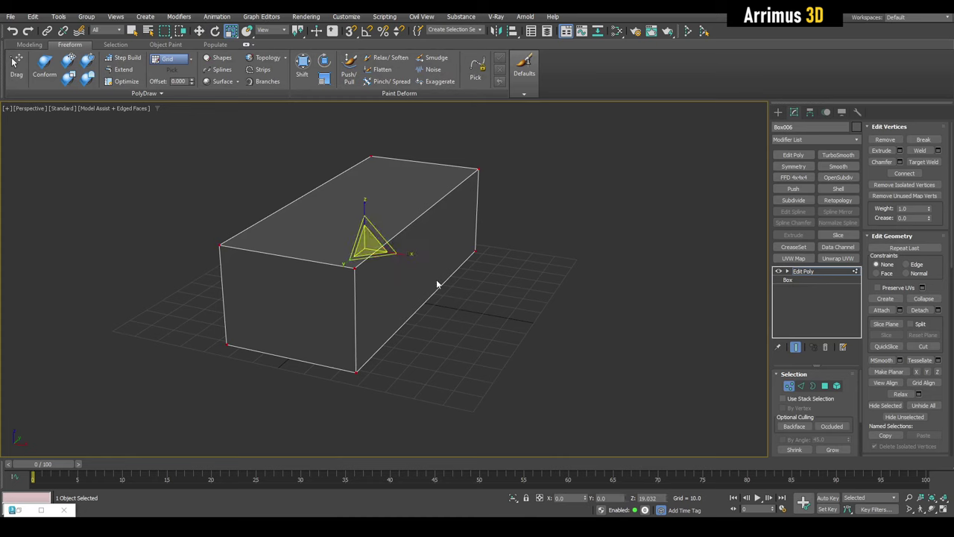
- Lower the box's top face and scale it inward into a sloped taper
key("2")
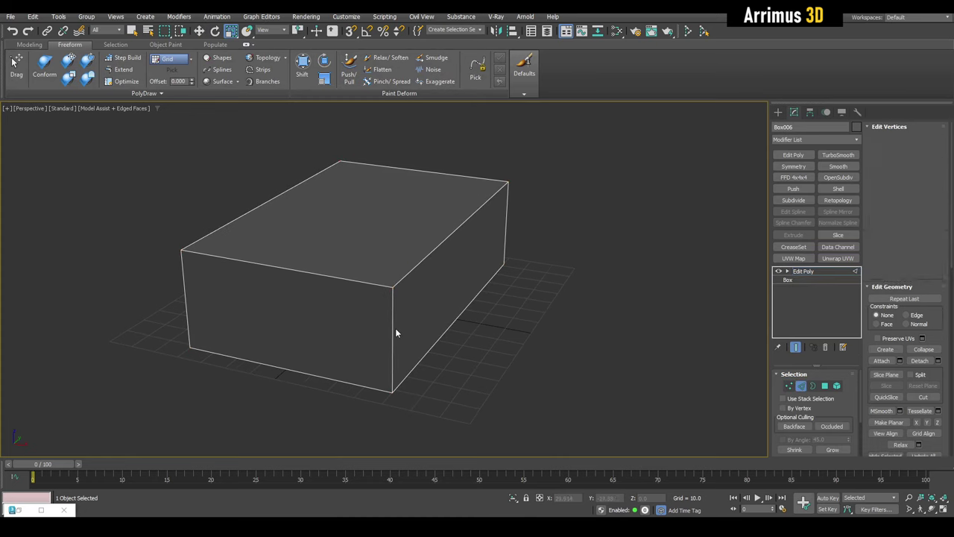
key("4")
left_click(377, 216)
key("w")
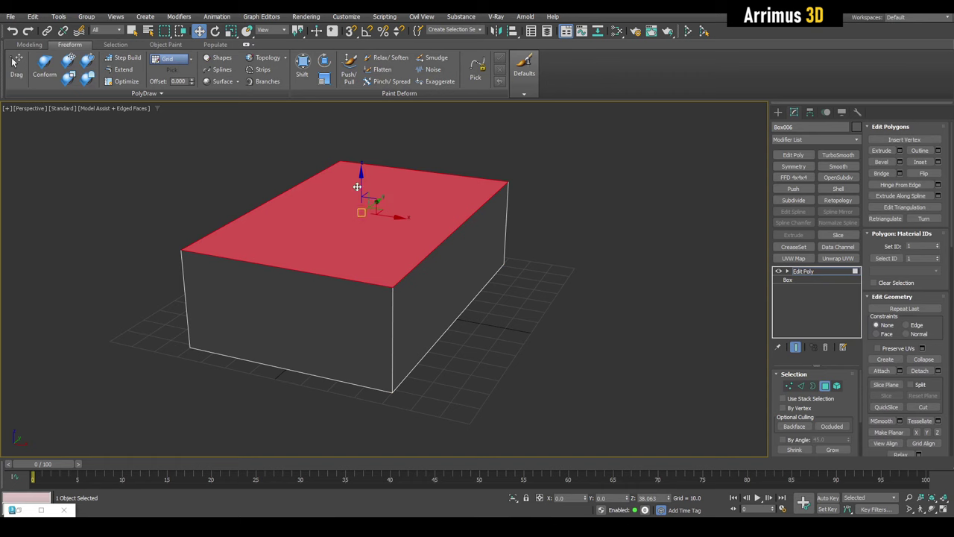
left_click_drag(360, 187, 367, 246)
key("r")
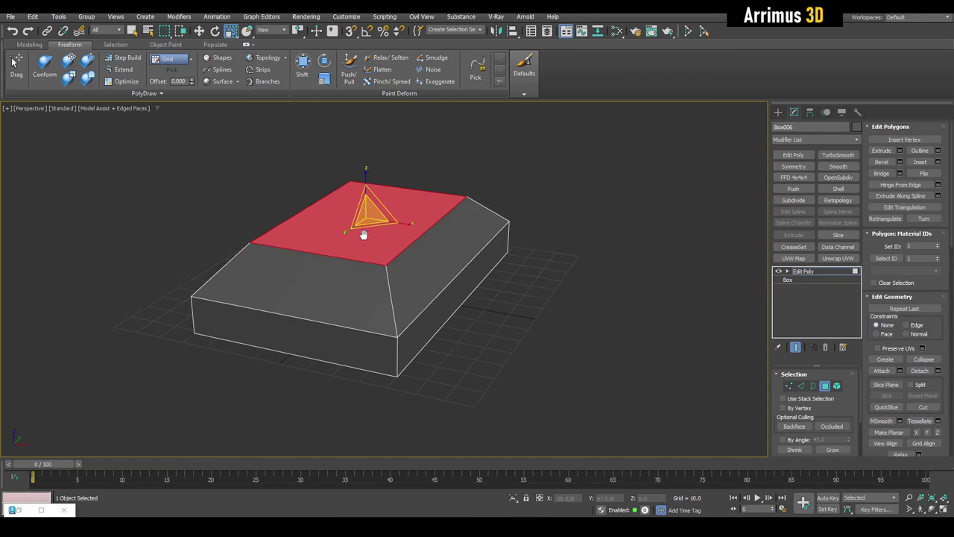
key("4")
key("q")
- Add a Symmetry modifier mirroring across X and Y, and show the mirrored end result
left_click(793, 166)
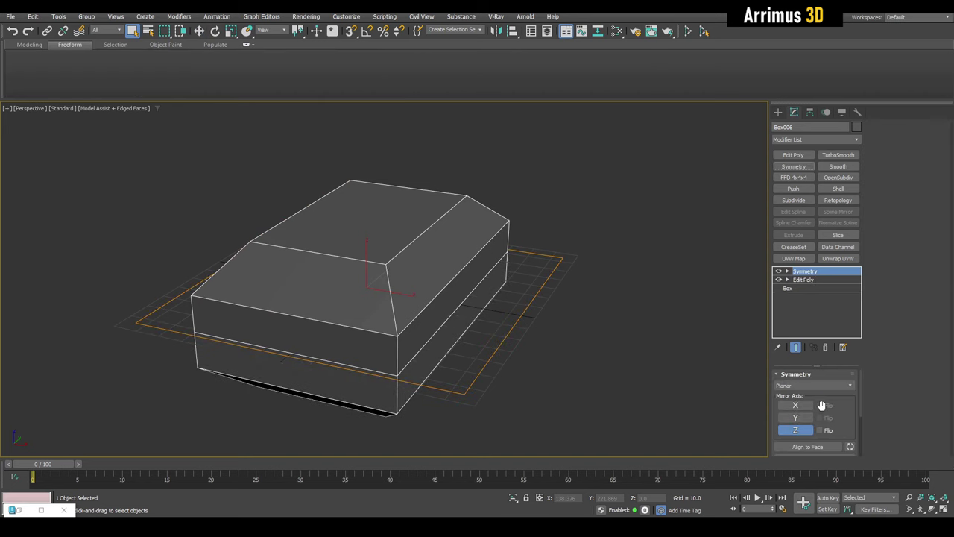
left_click(796, 406)
left_click(795, 417)
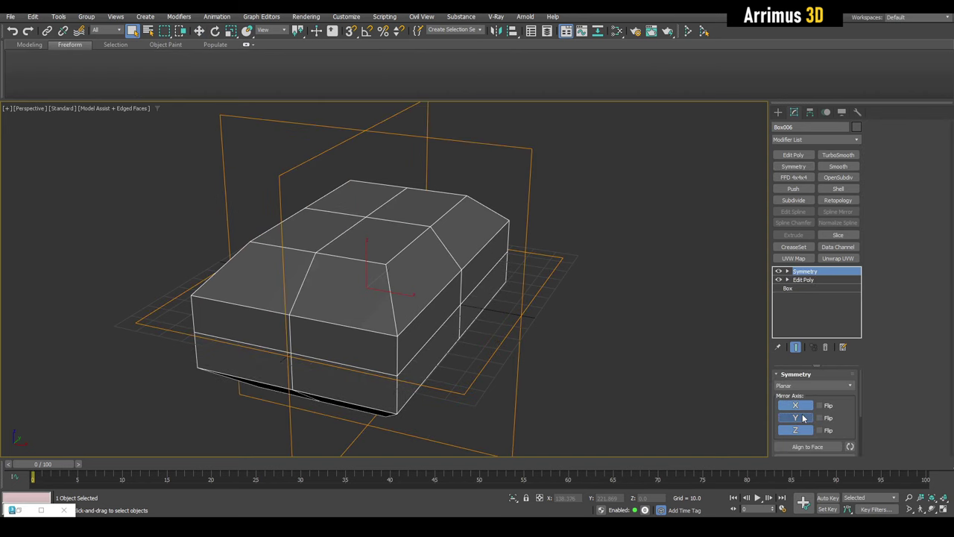
middle_click_drag(596, 328, 671, 321, "alt")
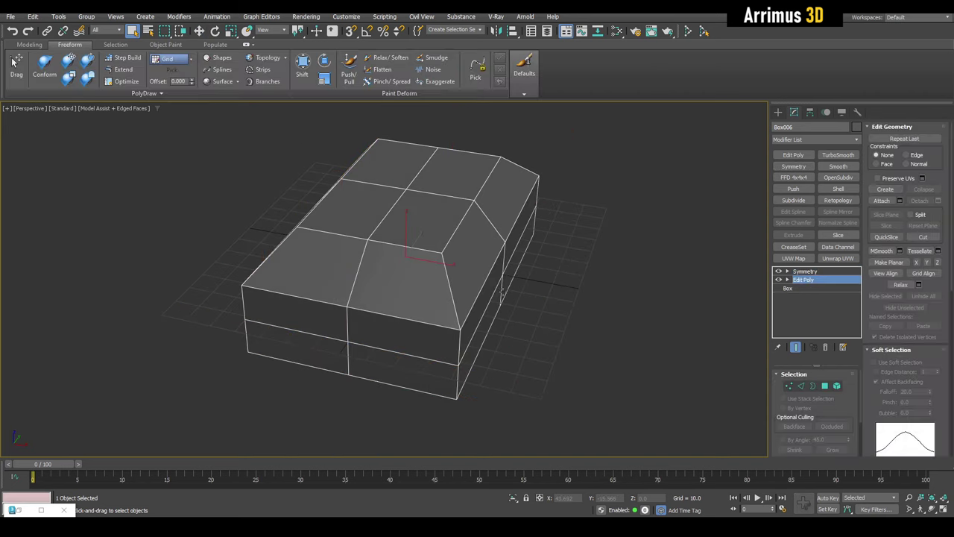
key("2")
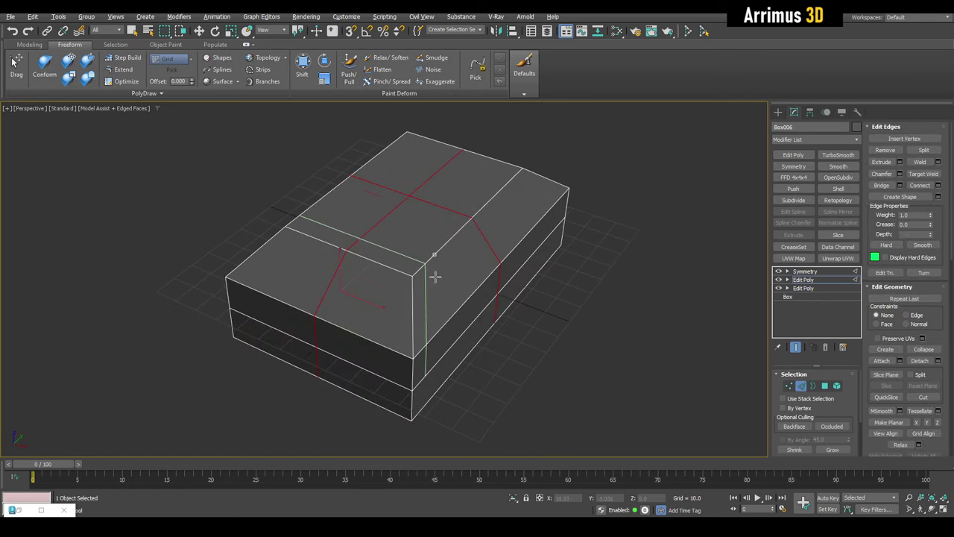
left_click_drag(378, 270, 377, 283)
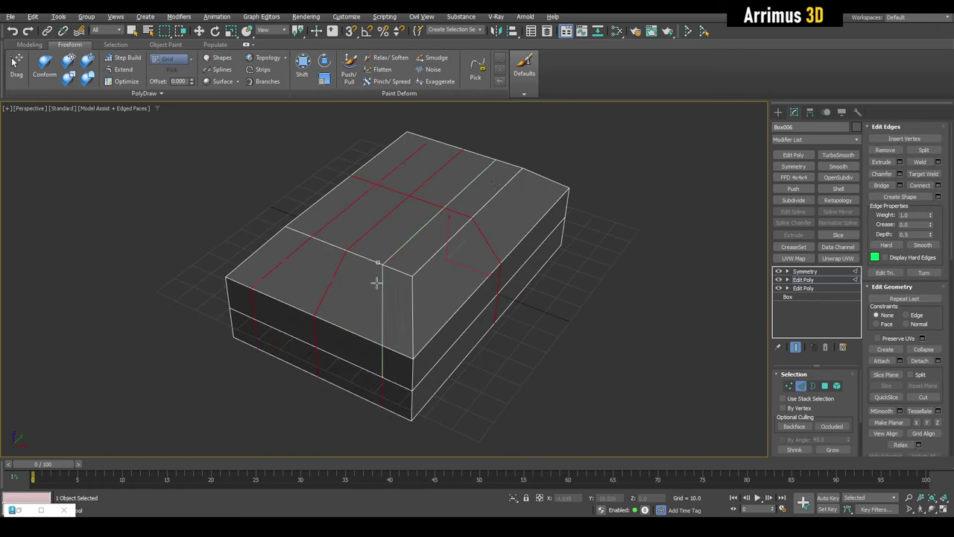
key("ctrl+z")
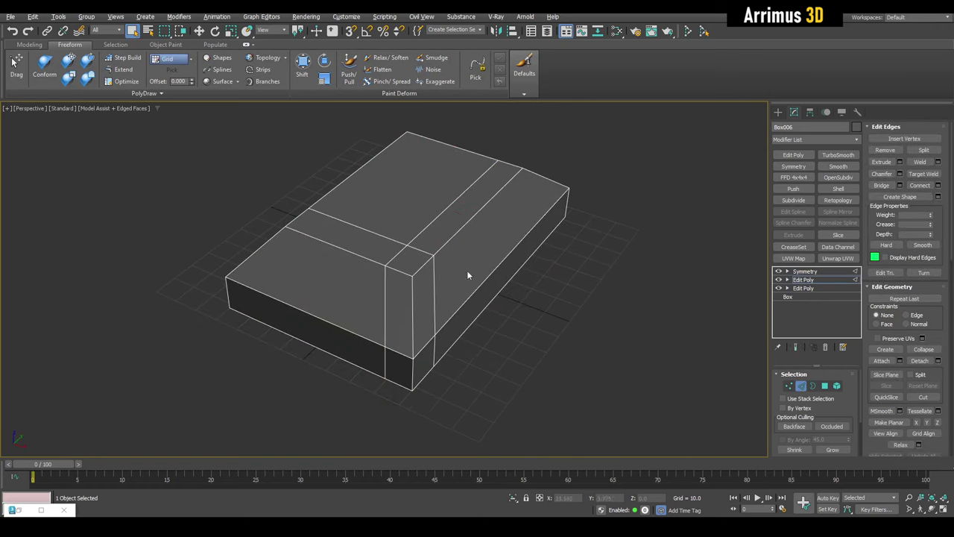
left_click(795, 347)
left_click(804, 270)
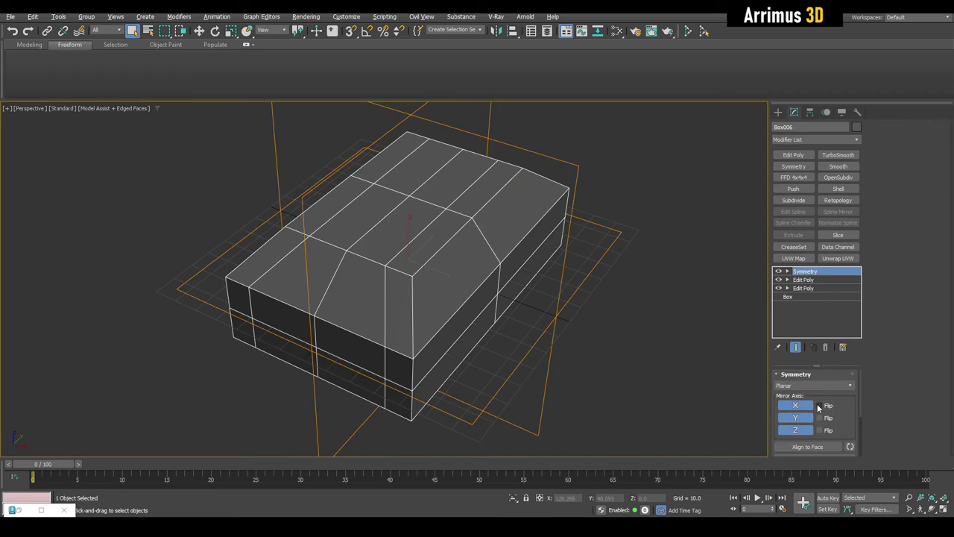
- Enable X mirroring and paste the TurboSmooth, OpenSubdiv and Data Channel modifiers onto the stack
left_click(795, 406)
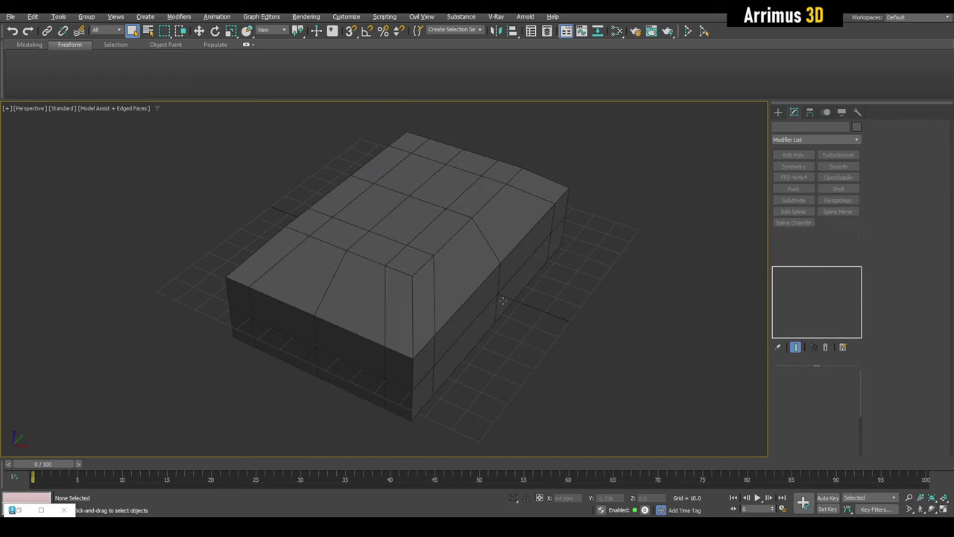
right_click(805, 273)
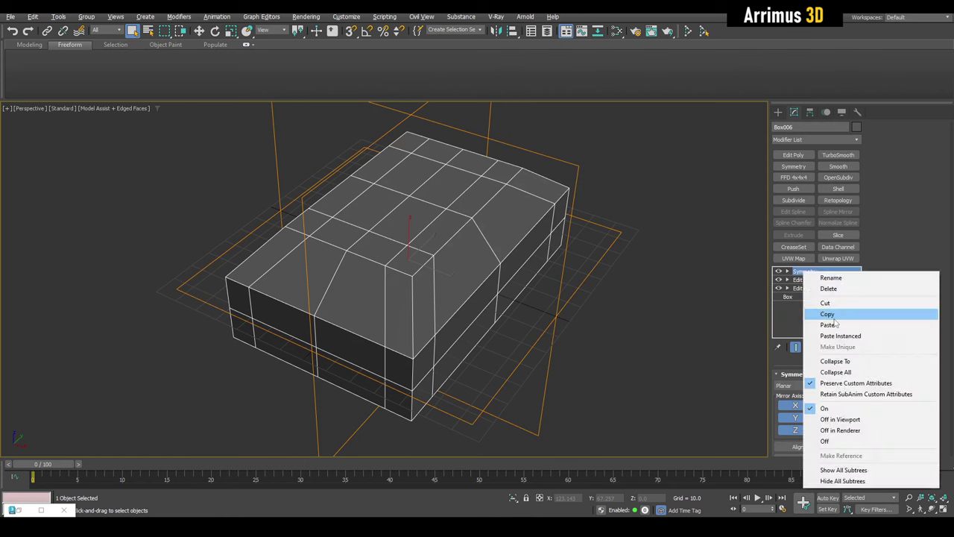
left_click(833, 326)
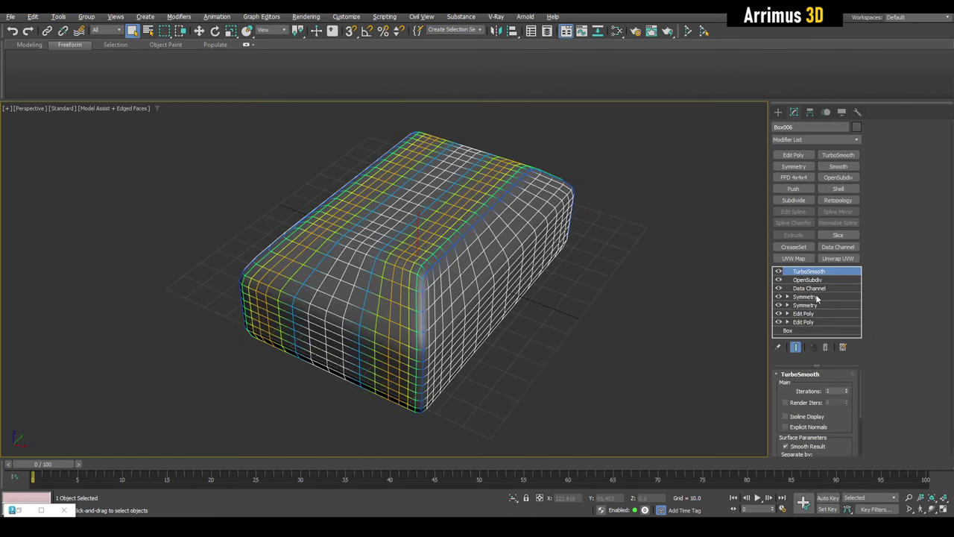
- Delete the duplicate Symmetry modifier and check the rounded, smoothed body
right_click(817, 297)
left_click(840, 314)
left_click(821, 273, "shift")
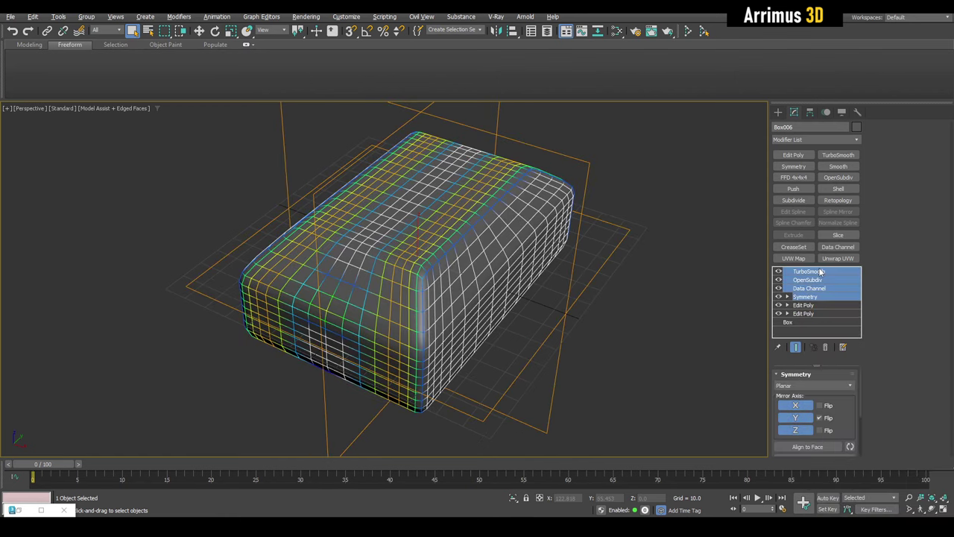
right_click(820, 272)
left_click(832, 309)
left_click(653, 293)
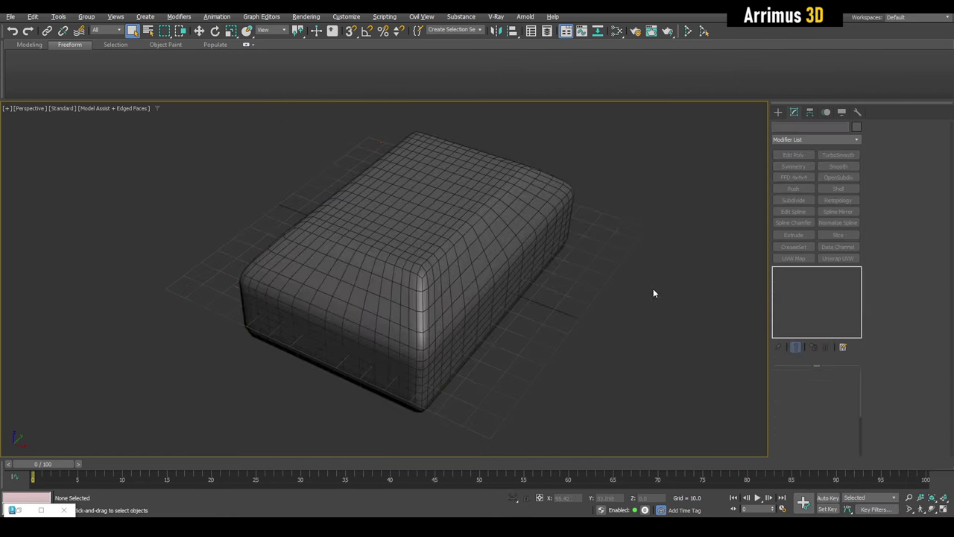
left_click(500, 324)
- Add an Edit Poly and insert edge loops on the front bevel and across the top face
left_click(792, 155)
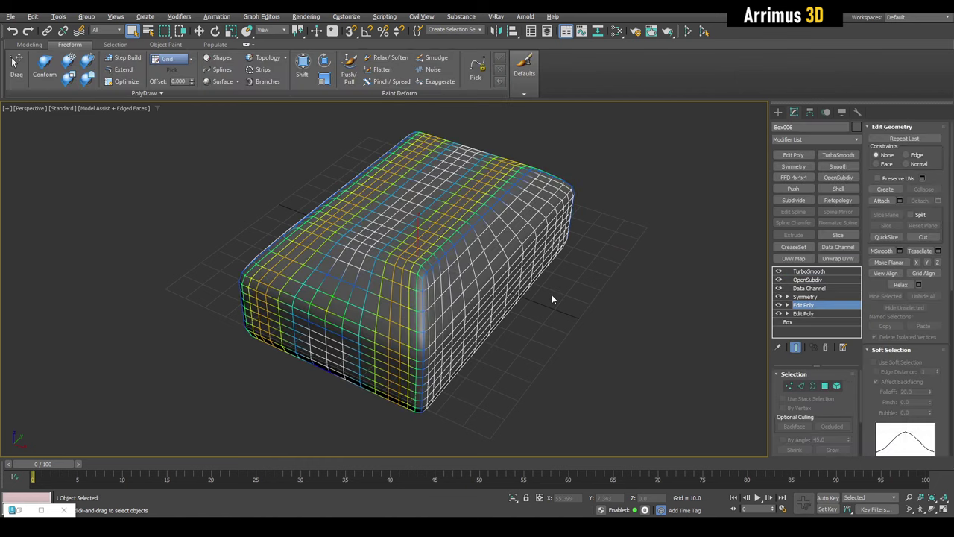
key("2")
middle_click_drag(423, 331, 486, 330, "alt")
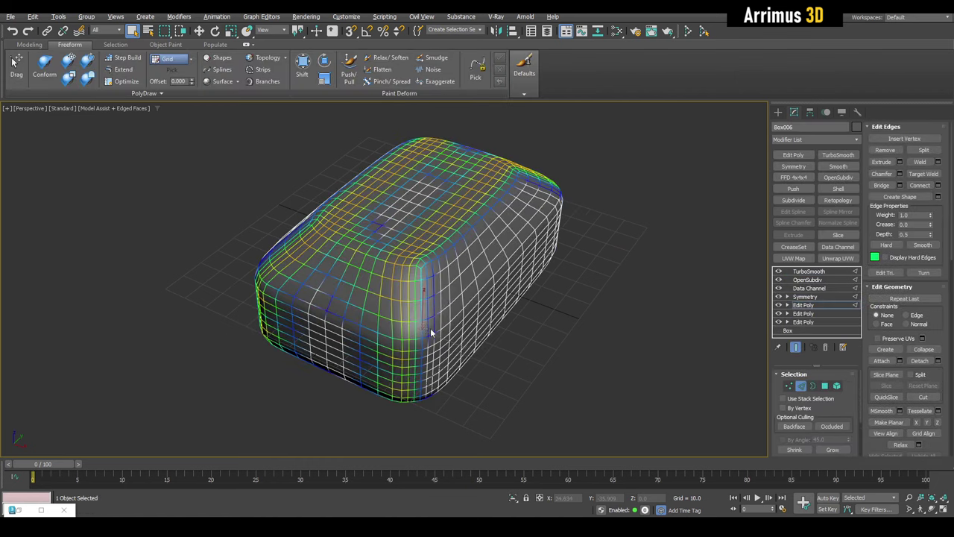
key("ctrl+e")
left_click(456, 350)
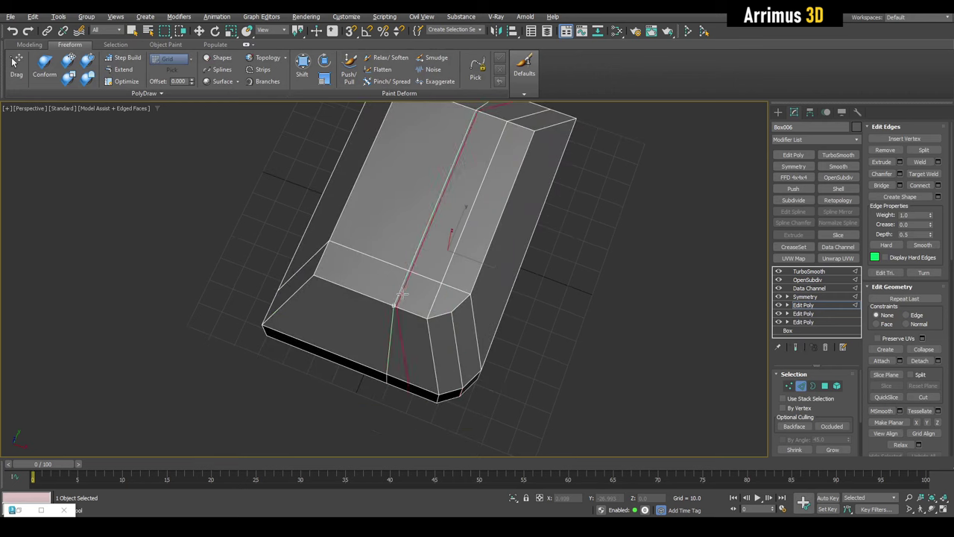
left_click(484, 250)
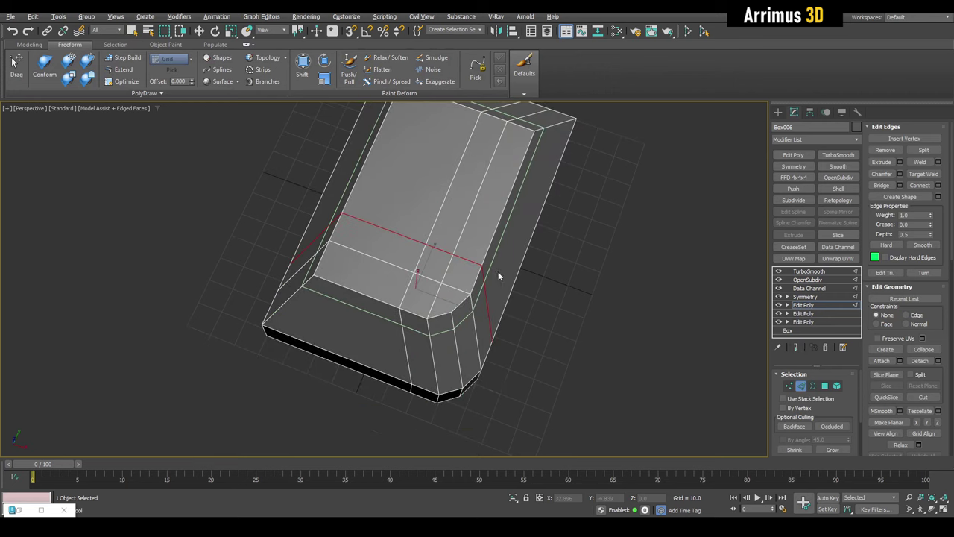
key("ctrl+e")
- Scale the body's vertices down on Z to 71% height
mouse_move(498, 271)
middle_mouse_down("alt")
mouse_move(555, 305)
mouse_move(515, 276)
mouse_move(523, 281)
middle_mouse_up("alt")
key("ctrl+e")
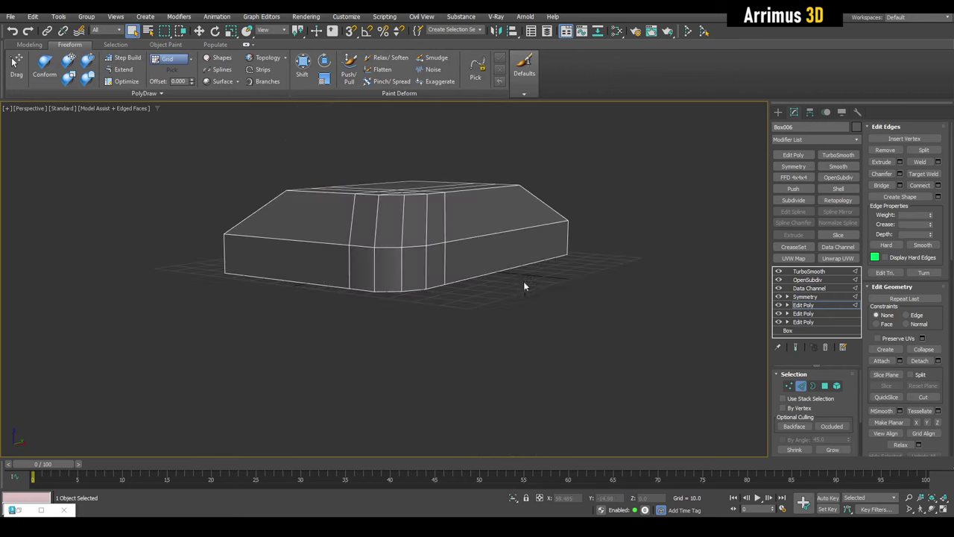
key("1")
key("r")
key("ctrl+e")
left_click_drag(403, 188, 383, 276)
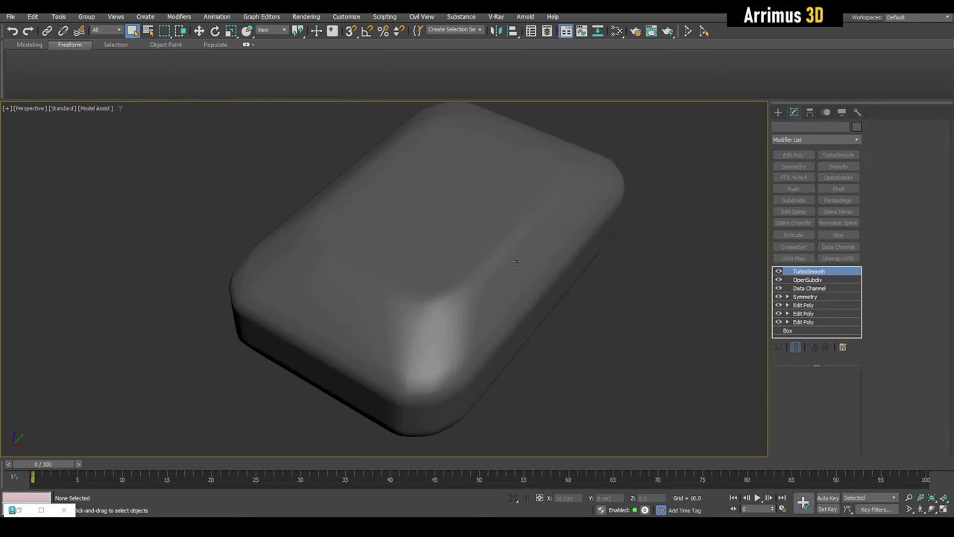
- Copy the top three smoothing modifiers from the stack
left_click(795, 280)
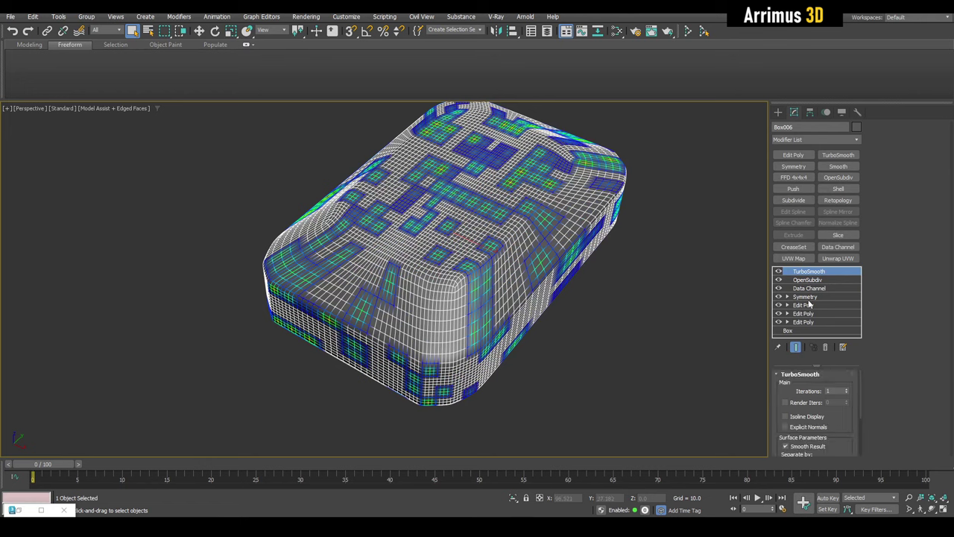
left_click(808, 287, "shift")
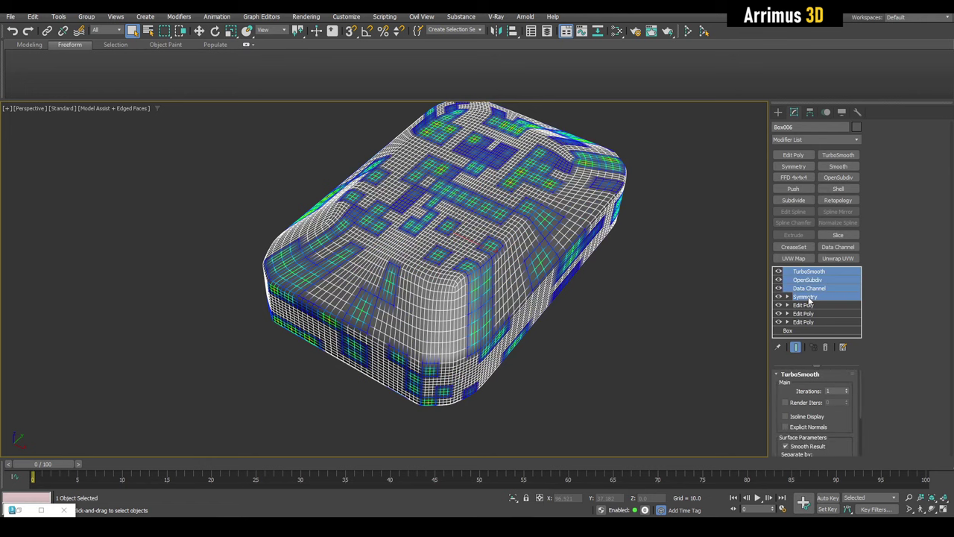
right_click(808, 297)
left_click(831, 339)
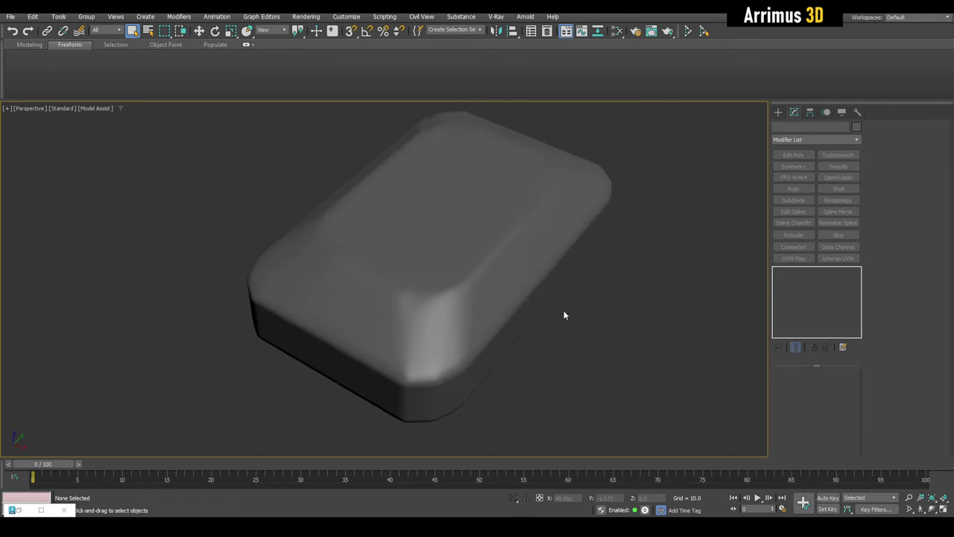
- Select the Edit Poly layer in Vertex mode with Show End Result turned off
mouse_move(563, 310)
middle_mouse_down("alt")
mouse_move(485, 305)
mouse_move(519, 243)
mouse_move(472, 277)
middle_mouse_up("alt")
left_click(472, 277)
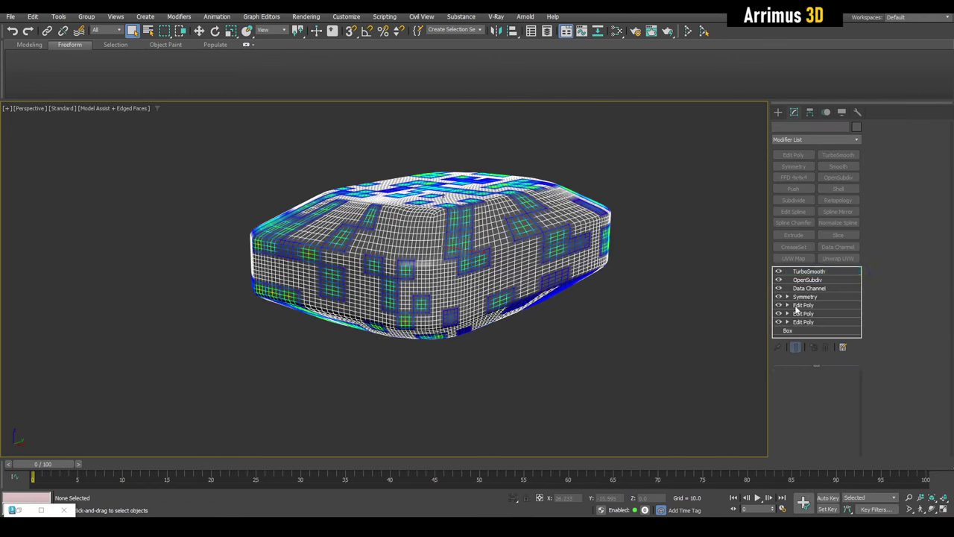
left_click(803, 306)
key("1")
left_click(795, 346)
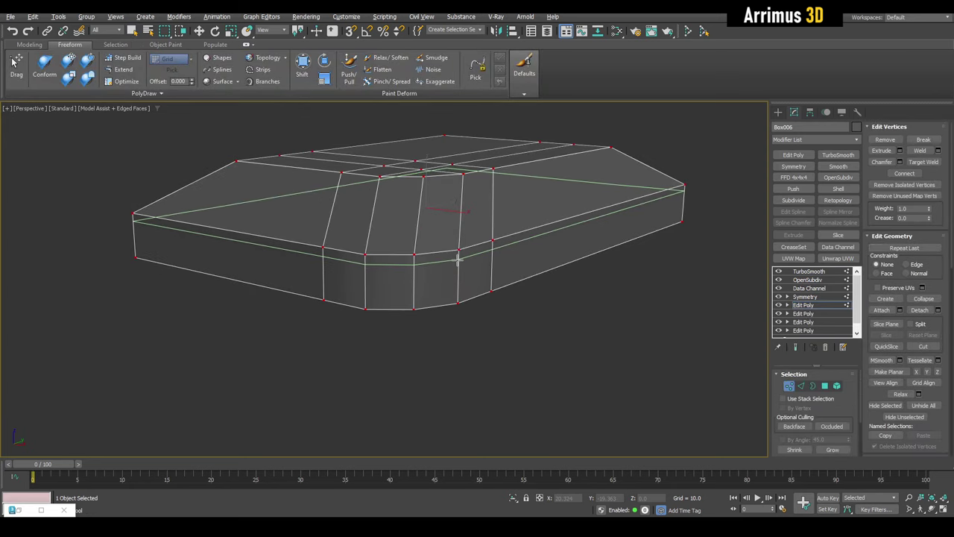
- Convert the side edge loop to a polygon band and bevel it with height -0.4
key("2")
double_click(453, 263)
scroll(458, 263, "up", 3)
scroll(469, 263, "up", 2)
key("4")
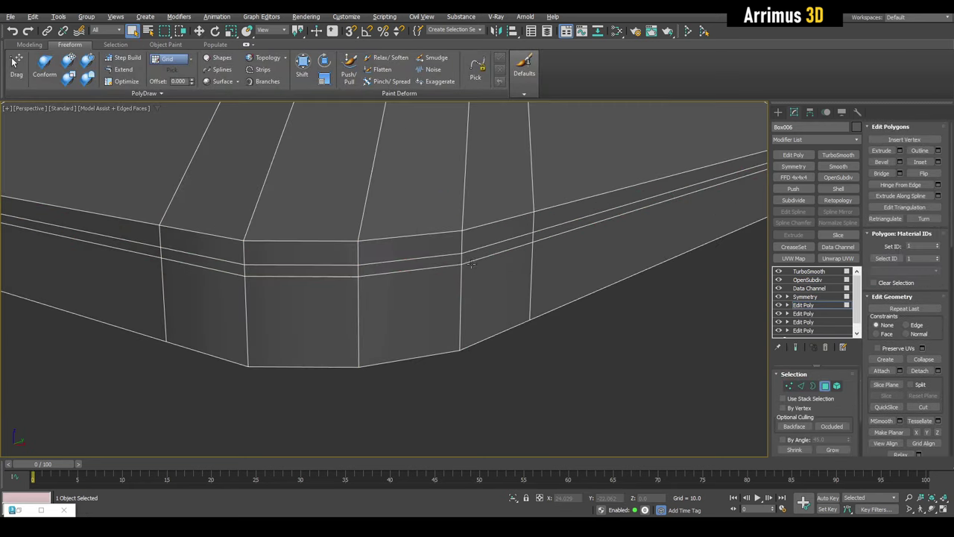
left_click(461, 259, "shift")
scroll(460, 259, "down", 5)
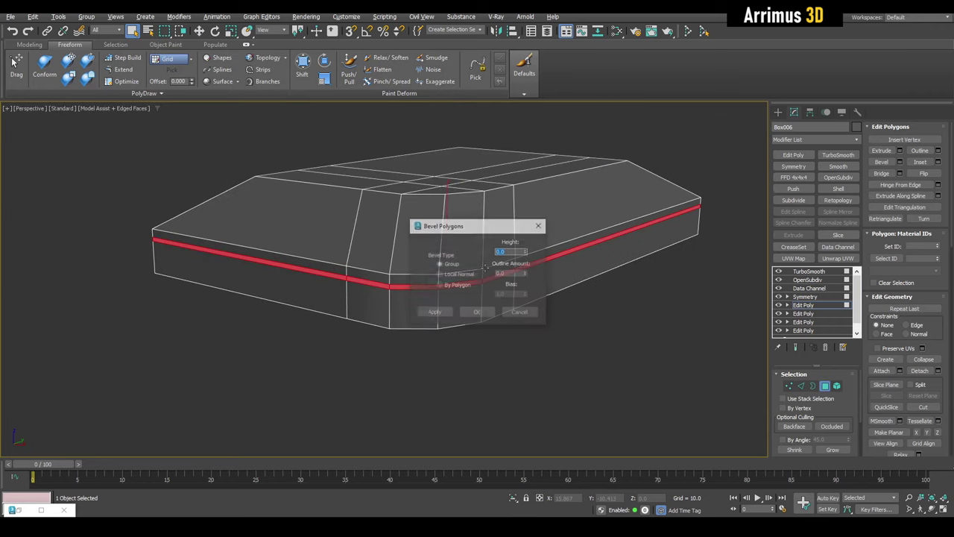
left_click_drag(526, 252, 527, 274)
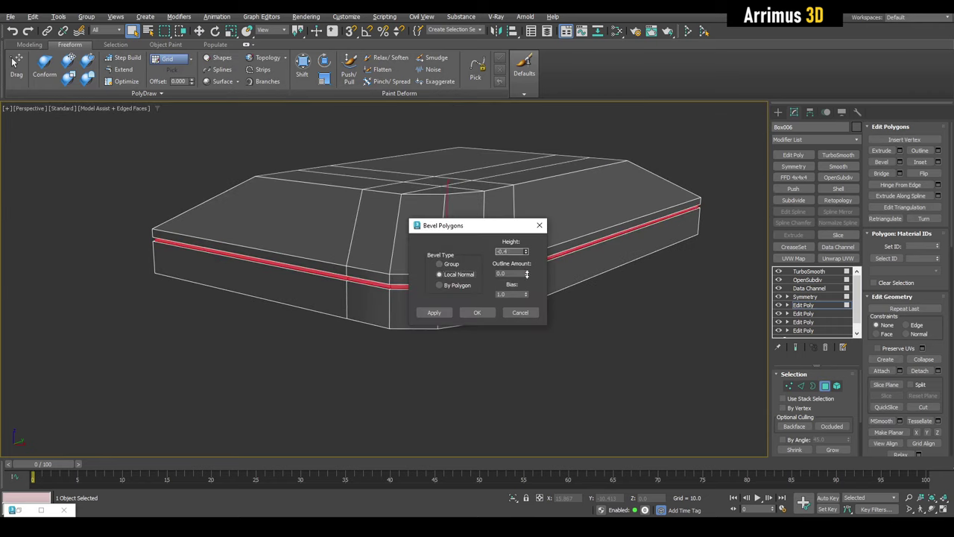
left_click(485, 312)
left_click(531, 332)
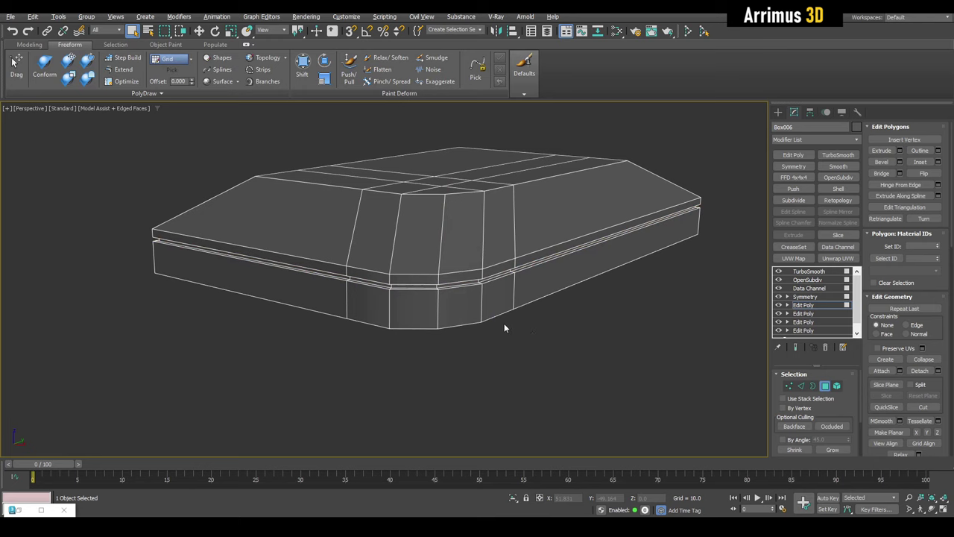
scroll(413, 298, "up", 2)
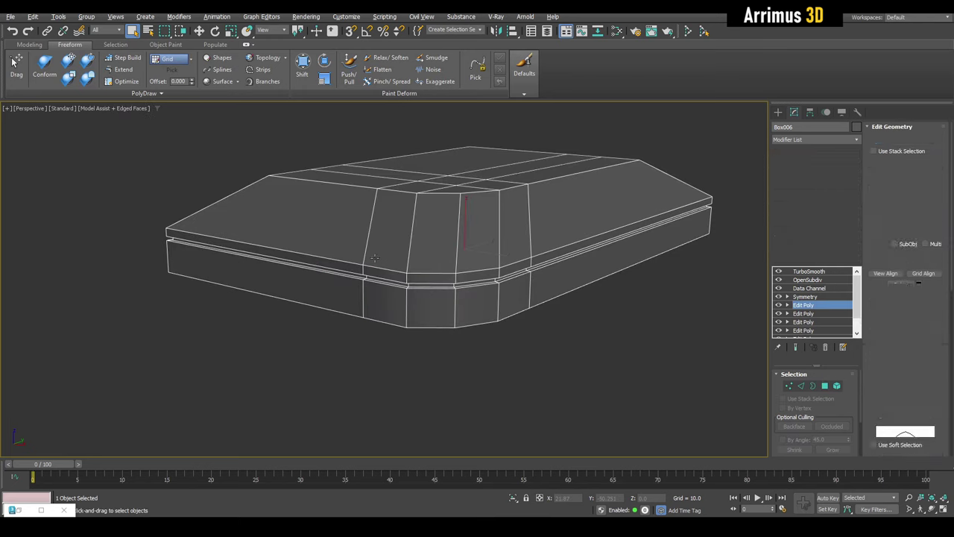
- Connect edges to add new loops across the top of the body
key("1")
key("2")
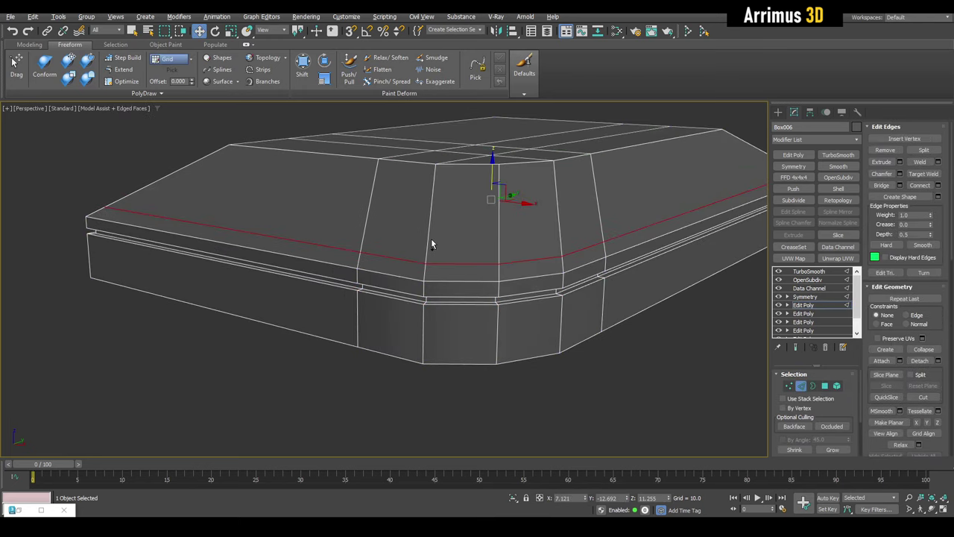
key("ctrl+shift+e")
left_click(437, 283)
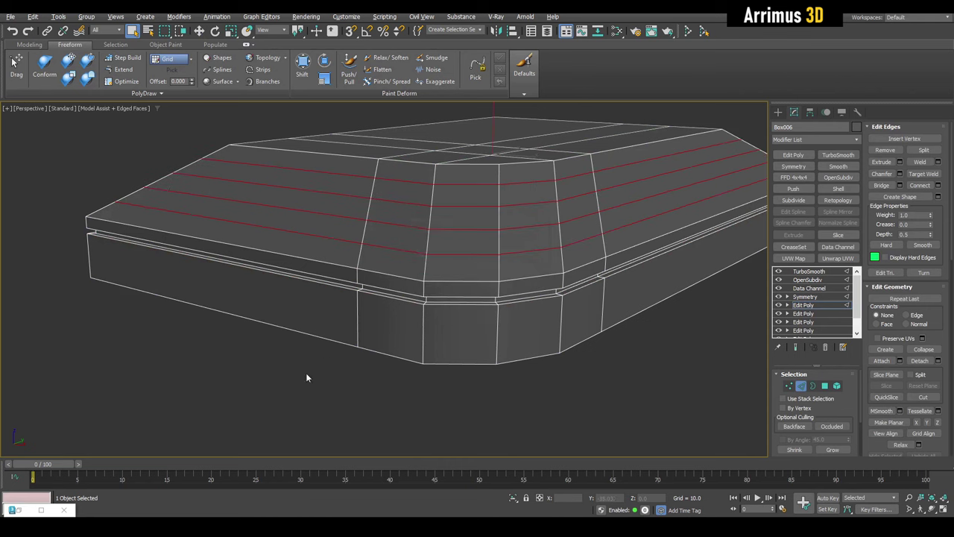
middle_click_drag(382, 330, 395, 323)
key("ctrl+e")
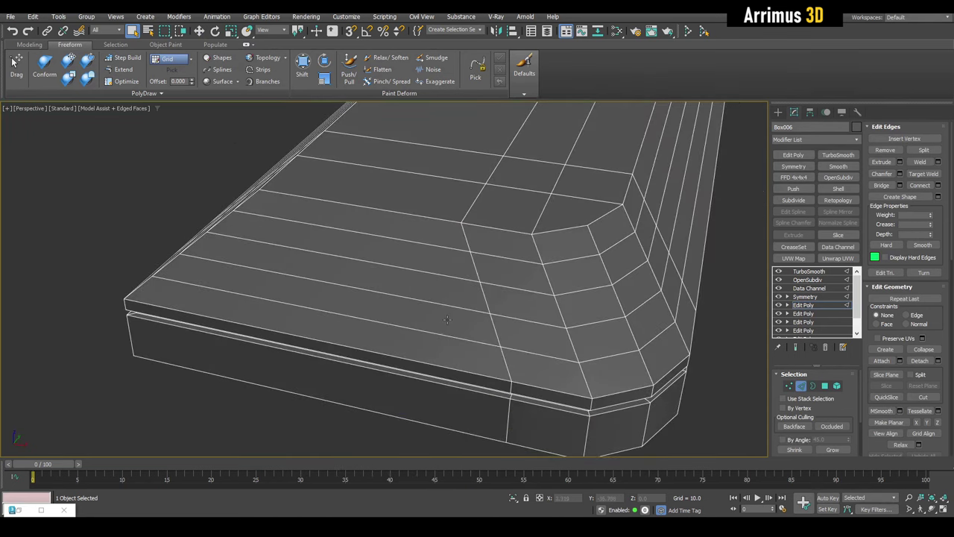
- Bevel the four top polygon strips near the front edge
key("4")
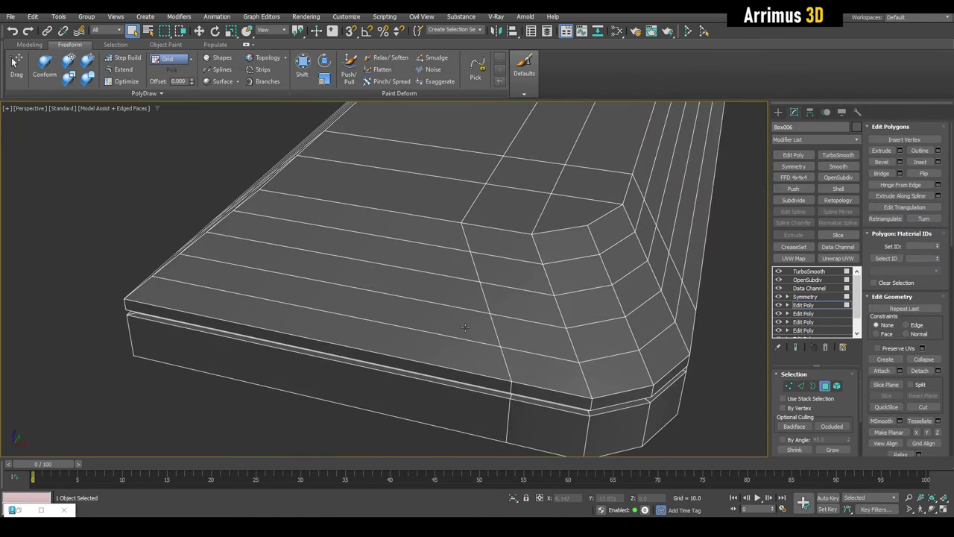
left_click_drag(464, 326, 224, 216)
key("z")
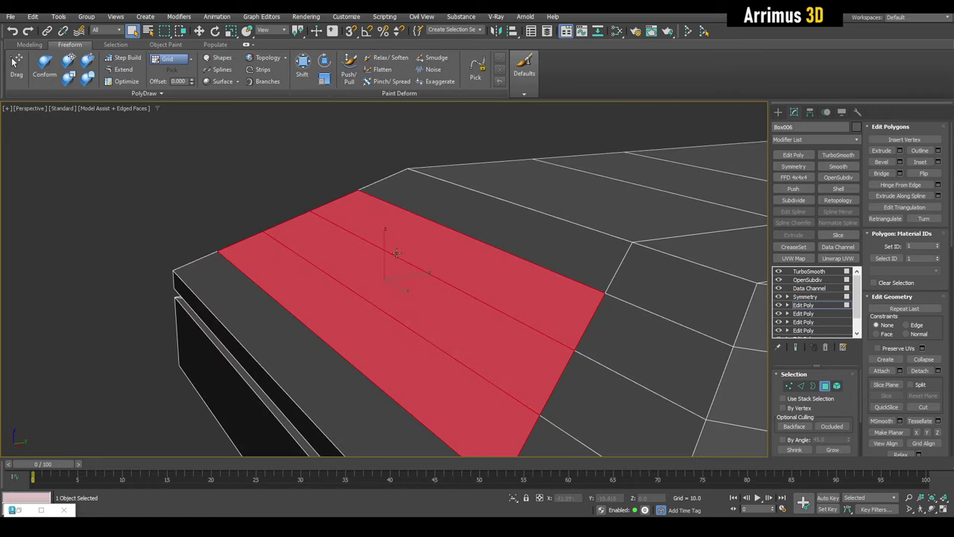
scroll(396, 253, "down", 3)
key("ctrl+shift+b")
left_click(478, 311)
- Snap the step vertices upward to form the raised pad
key("w")
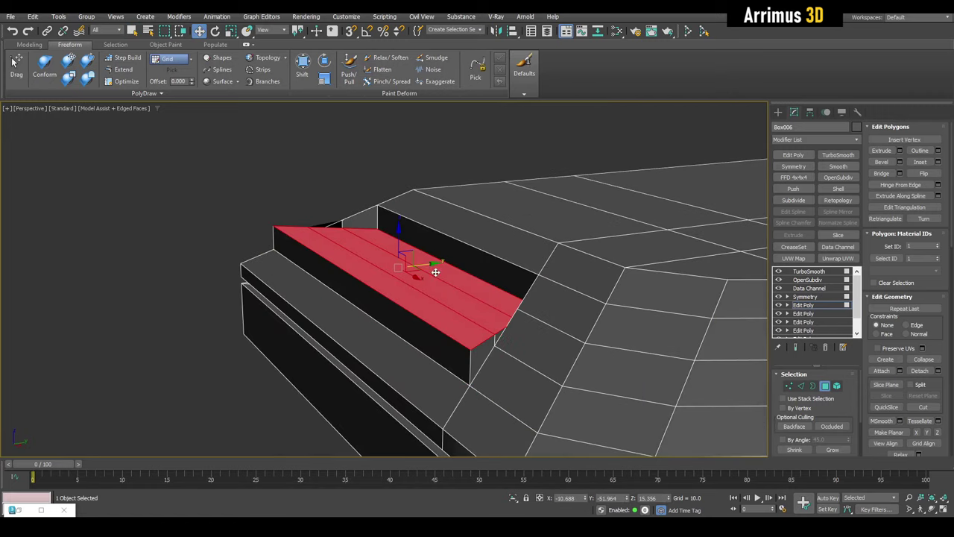
left_click(788, 385, "ctrl")
key("s")
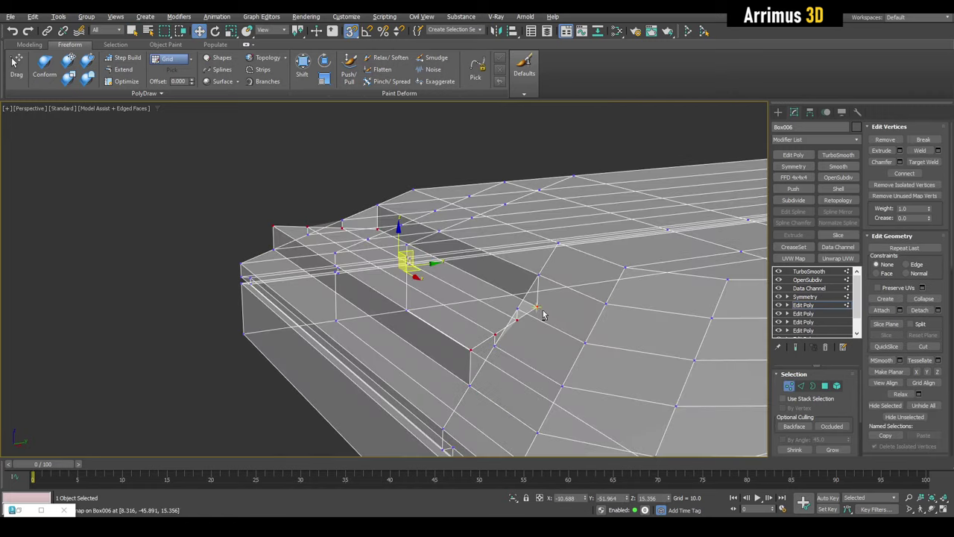
left_click_drag(539, 308, 539, 272)
key("s")
key("q")
mouse_move(538, 272)
middle_mouse_down()
mouse_move(546, 276)
mouse_move(535, 318)
middle_mouse_up()
scroll(565, 322, "down", 3)
- Select the pad's thin end polygon and inspect the pad from several angles
key("4")
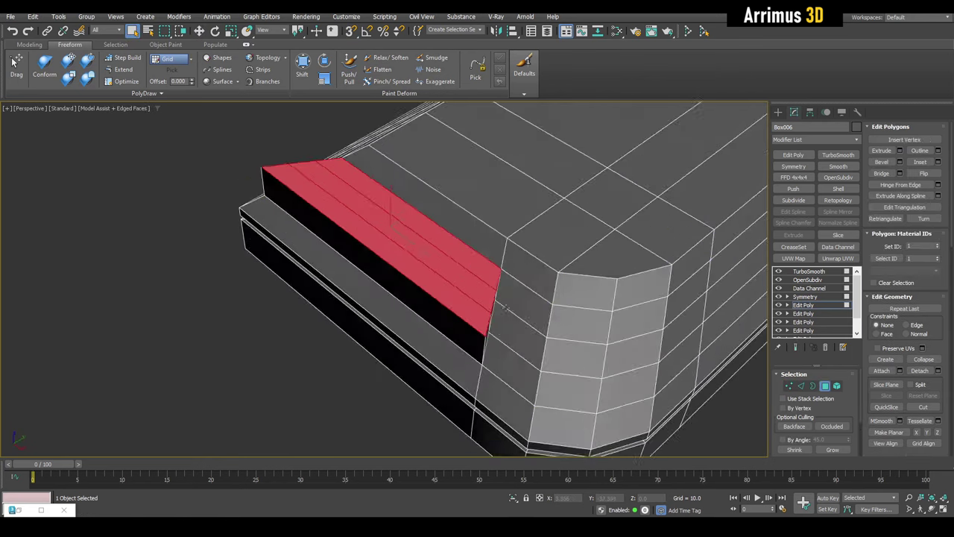
scroll(504, 306, "up", 2)
left_click(471, 328)
key("w")
mouse_move(471, 328)
middle_mouse_down("alt")
mouse_move(559, 303)
mouse_move(530, 302)
middle_mouse_up("alt")
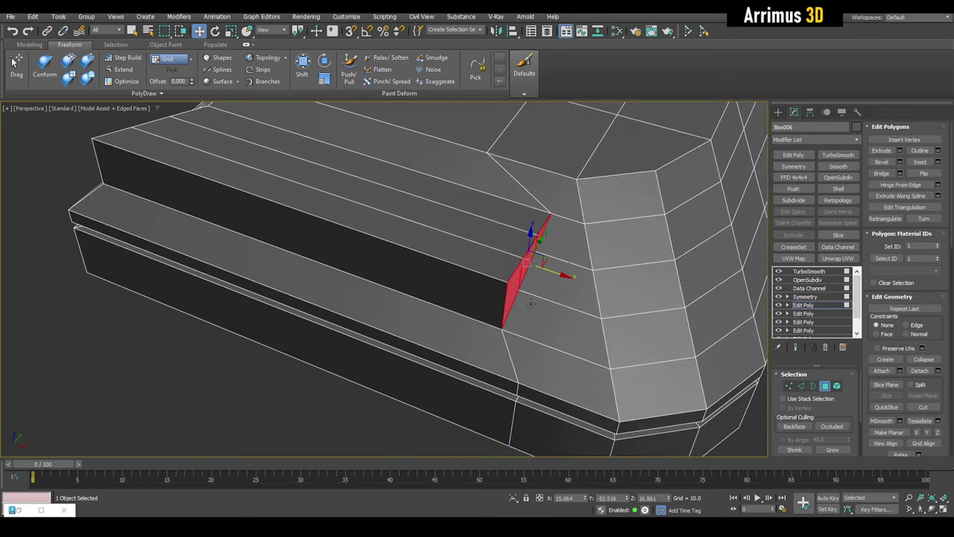
key("1")
middle_click_drag(495, 238, 502, 228, "alt")
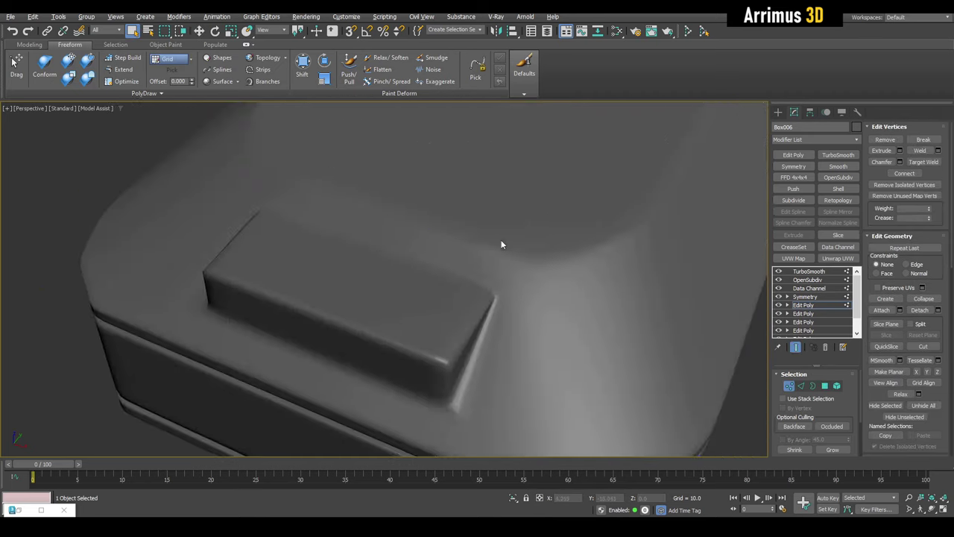
mouse_move(496, 266)
middle_mouse_down("alt")
mouse_move(443, 267)
mouse_move(447, 303)
mouse_move(468, 295)
middle_mouse_up("alt")
- Slide the edge loop beside the pad corner toward it using Edge constraint
key("2")
double_click(443, 267)
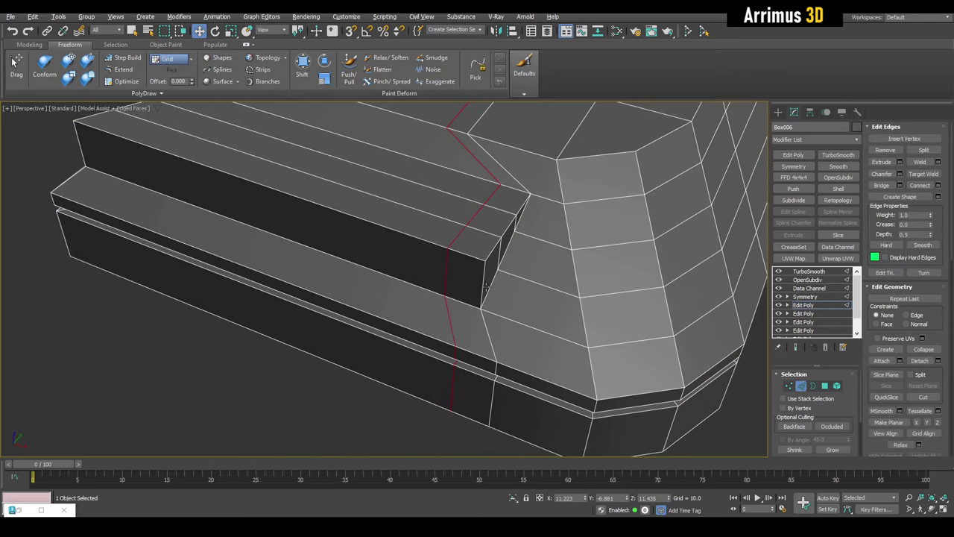
scroll(481, 294, "up", 5)
scroll(475, 303, "down", 3)
key("shift+x")
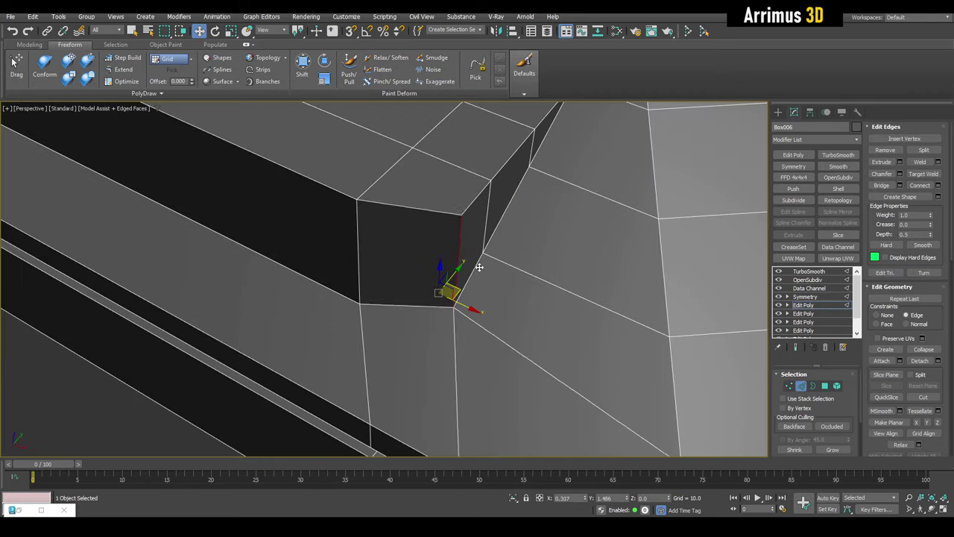
left_click_drag(483, 272, 451, 263)
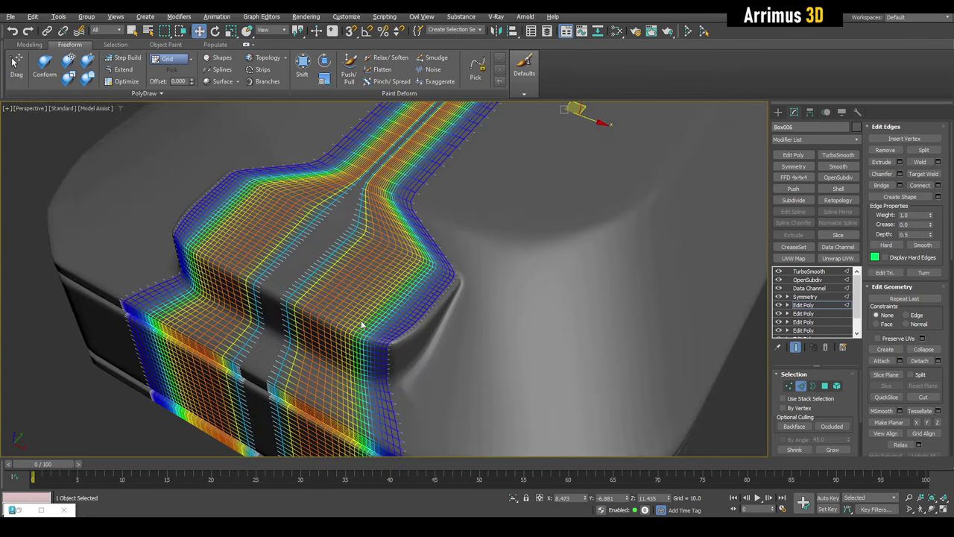
mouse_move(395, 298)
middle_mouse_down("alt")
mouse_move(411, 293)
mouse_move(395, 260)
middle_mouse_up("alt")
scroll(412, 292, "down", 3)
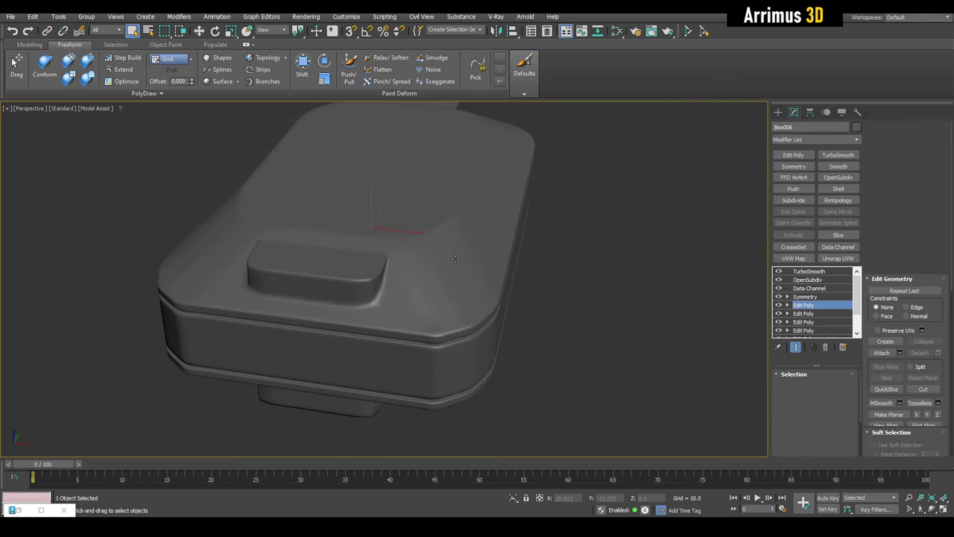
- With snapping on, raise the selected pad-corner vertices onto a neighbouring vertex
key("1")
scroll(384, 271, "up", 5)
key("F4")
middle_click_drag(384, 271, 443, 283, "alt")
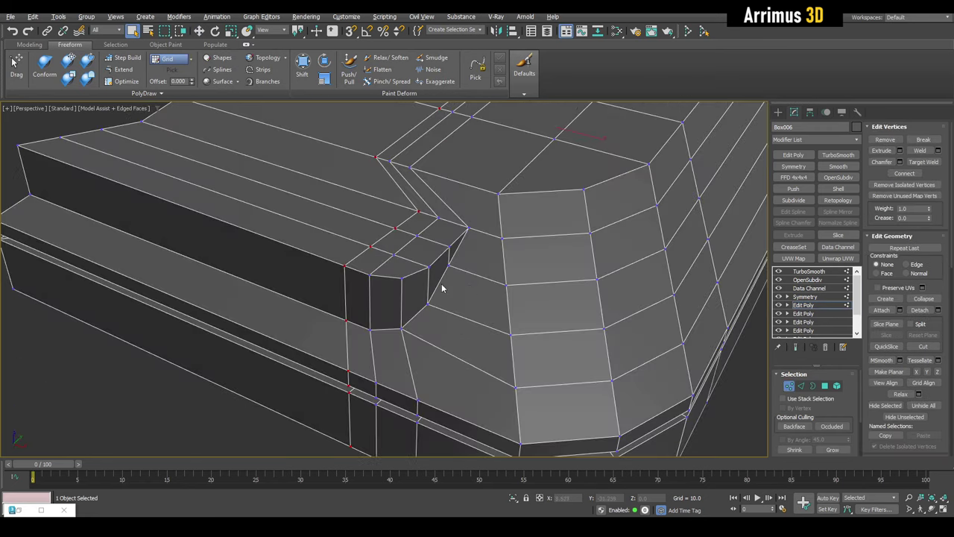
scroll(447, 280, "up", 3)
key("2")
key("w")
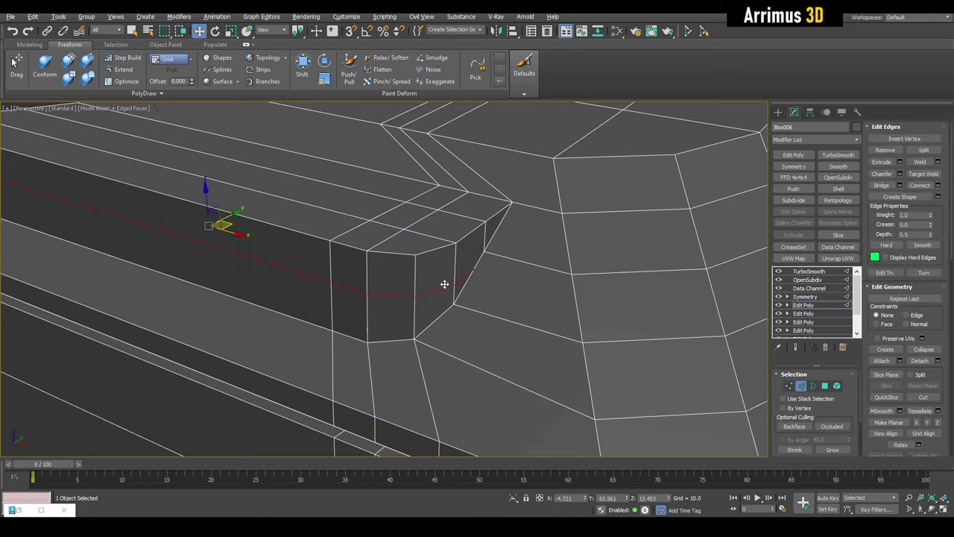
scroll(445, 284, "up", 2)
left_click(789, 389)
middle_click_drag(567, 298, 602, 293, "alt")
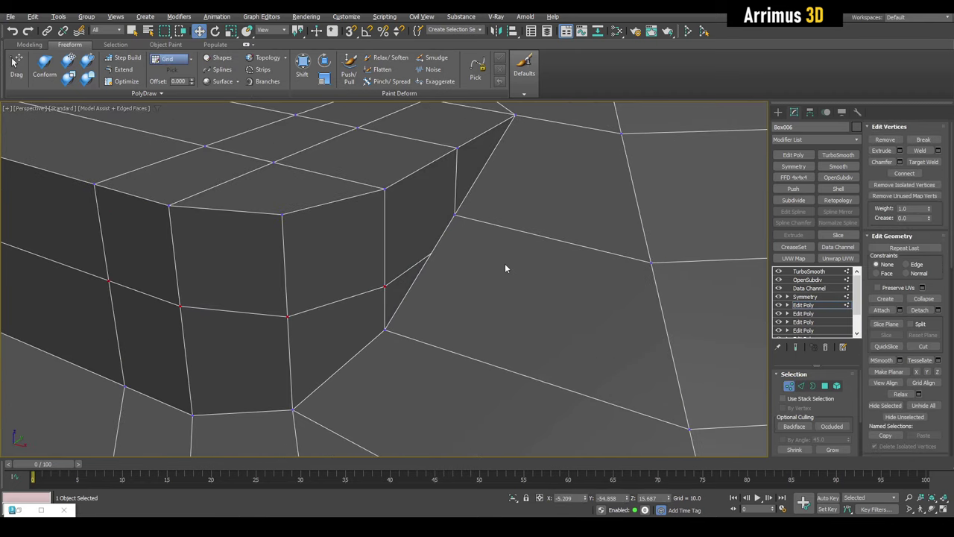
key("s")
left_click_drag(452, 239, 454, 221)
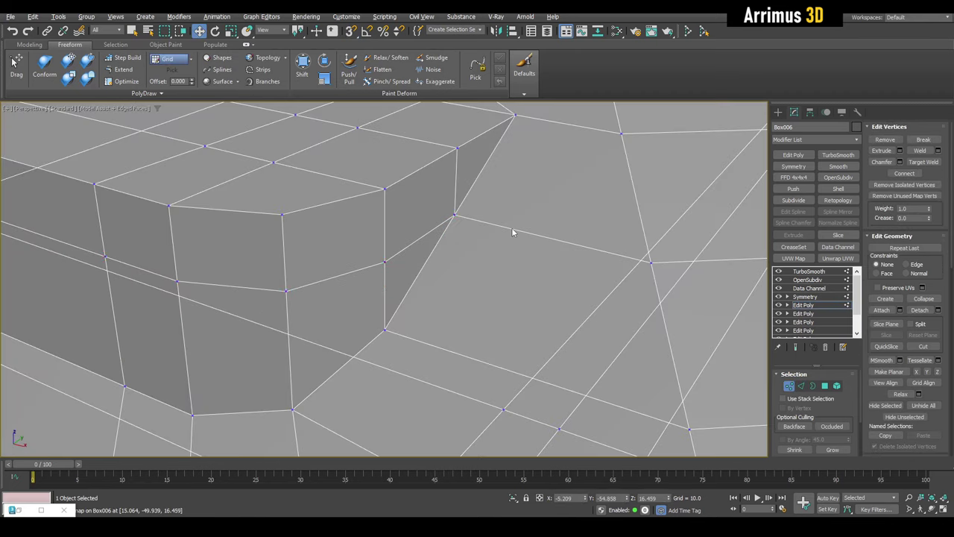
- Select the polygon loop along the pad top and shift it slightly along Y
middle_click_drag(512, 231, 437, 261, "alt")
key("4")
left_click(447, 261)
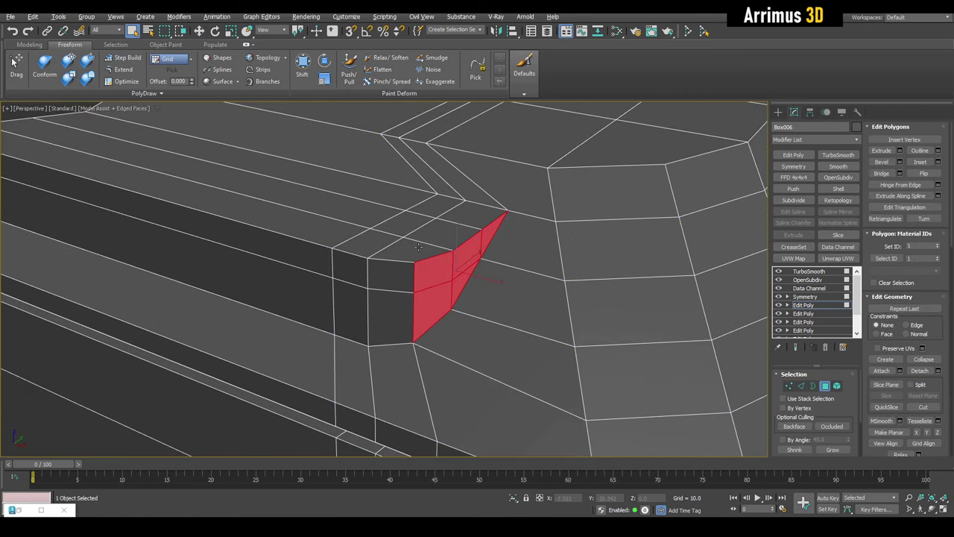
key("ctrl+d")
double_click(344, 234)
key("w")
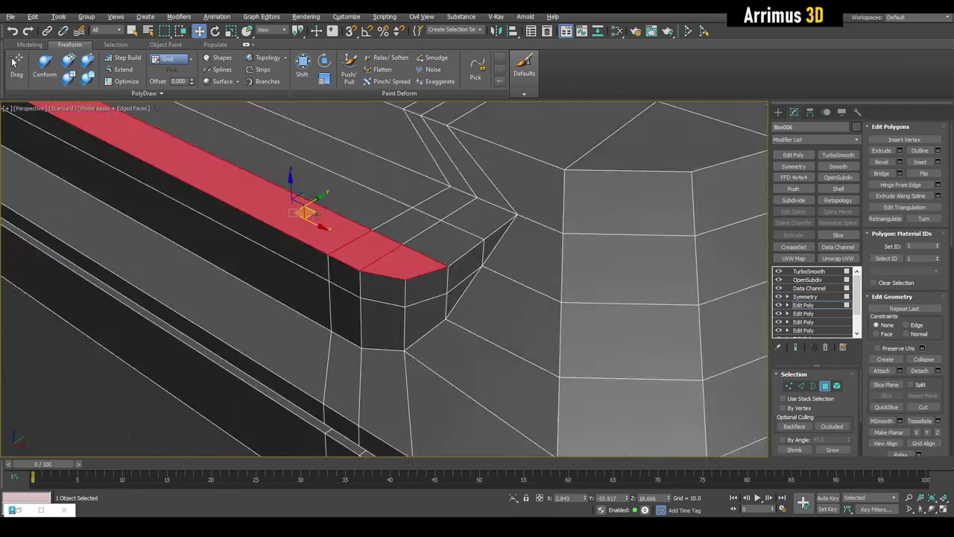
middle_click_drag(344, 234, 338, 181, "alt")
left_click_drag(337, 181, 344, 178)
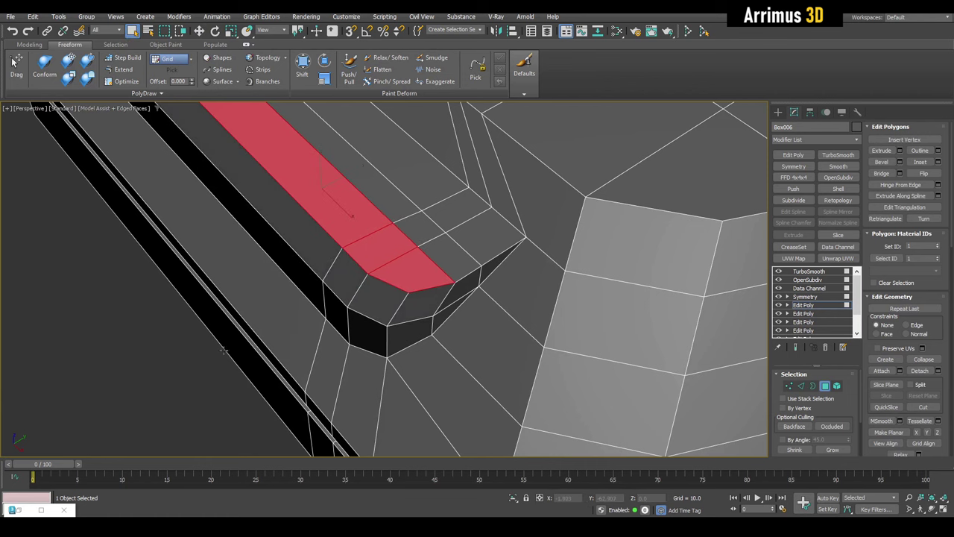
key("ctrl+d")
- Select the corner chamfer polygons and slide them left along X
scroll(255, 305, "down", 5)
middle_click_drag(255, 304, 394, 277, "alt")
scroll(394, 277, "up", 5)
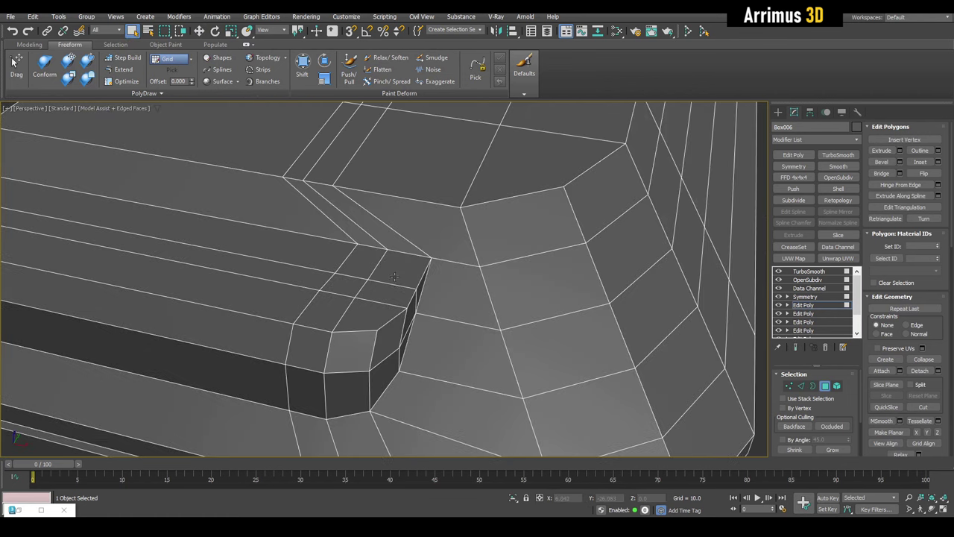
left_click(368, 308, "ctrl")
key("w")
middle_click_drag(367, 309, 385, 317, "alt")
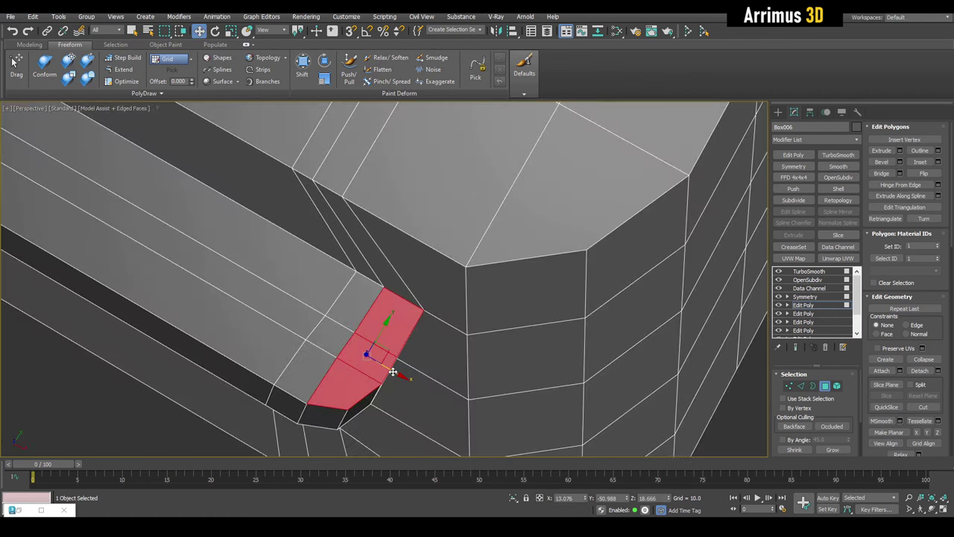
left_click_drag(393, 372, 373, 368)
middle_click_drag(372, 367, 273, 365, "alt")
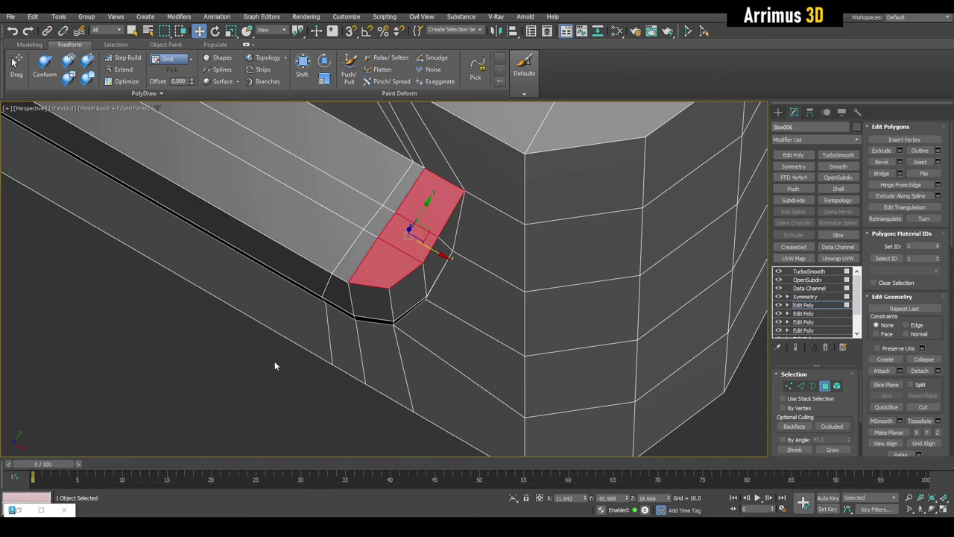
key("ctrl+d")
- Shift the block's corner vertex slightly left and check the smoothed end result
key("q")
key("ctrl+e")
key("ctrl+e")
key("1")
mouse_move(351, 302)
middle_mouse_down("alt")
mouse_move(379, 258)
mouse_move(350, 193)
middle_mouse_up("alt")
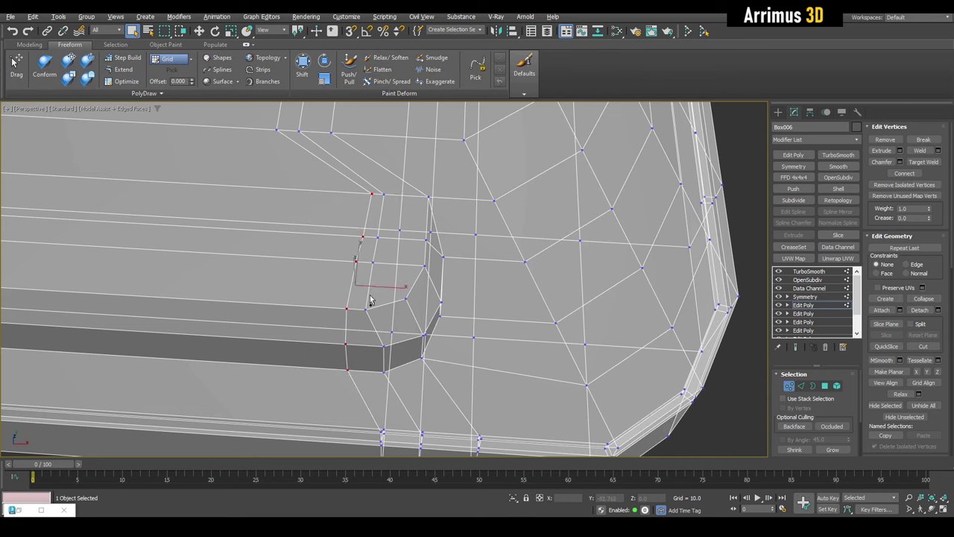
key("w")
left_click_drag(389, 286, 374, 209)
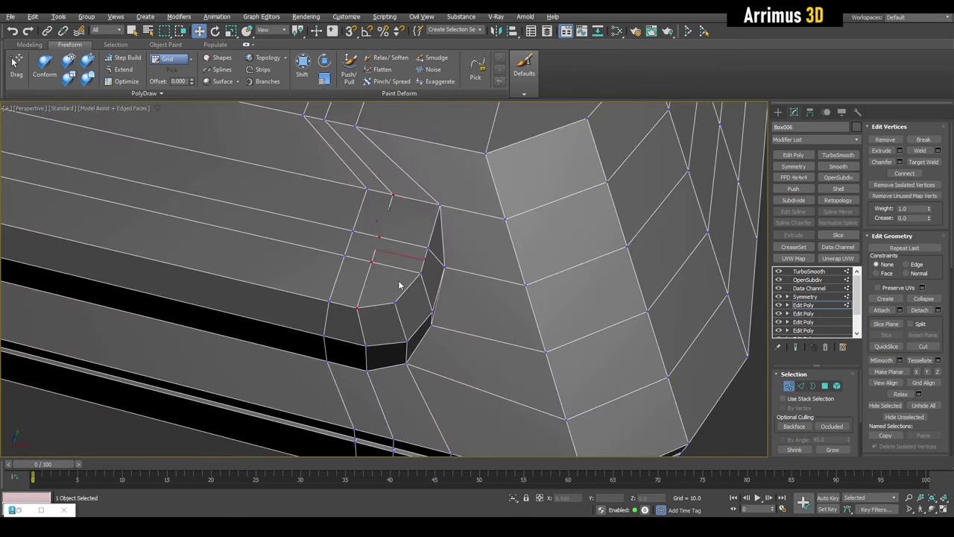
key("q")
key("F4")
scroll(399, 280, "down", 3)
mouse_move(395, 293)
middle_mouse_down("alt")
mouse_move(606, 290)
mouse_move(395, 280)
middle_mouse_up("alt")
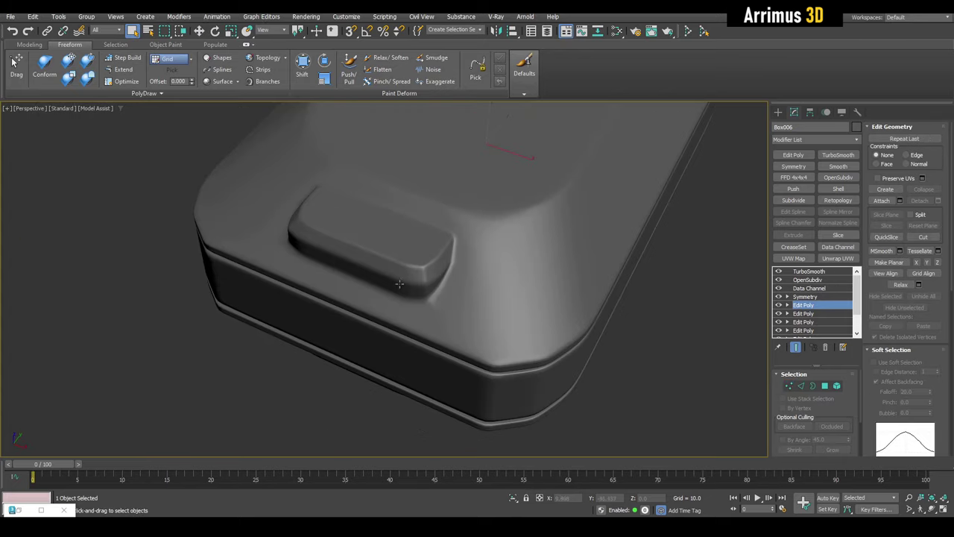
- Cut a new edge from the raised pad's corner down to the edge loop below
key("F4")
key("1")
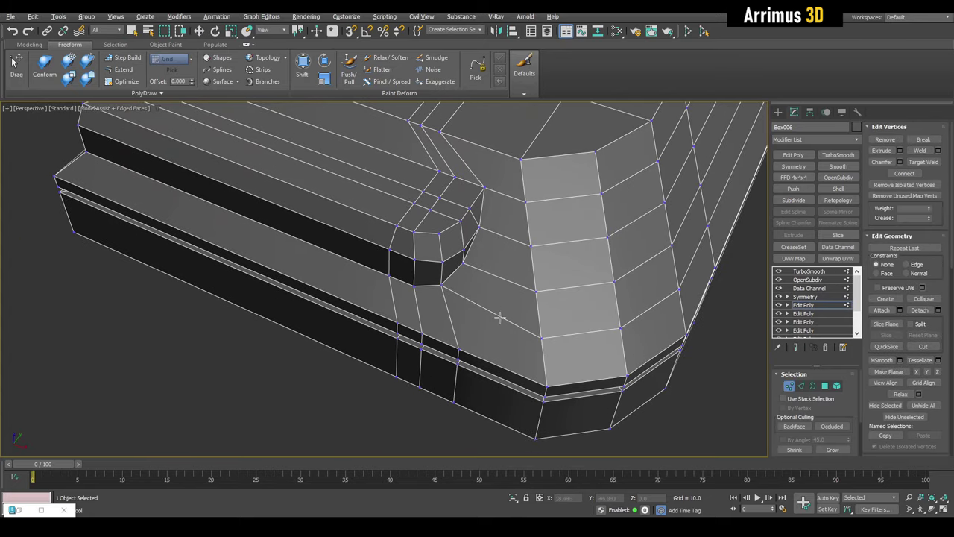
middle_click_drag(487, 317, 478, 297, "alt")
scroll(477, 298, "up", 2)
key("alt+c")
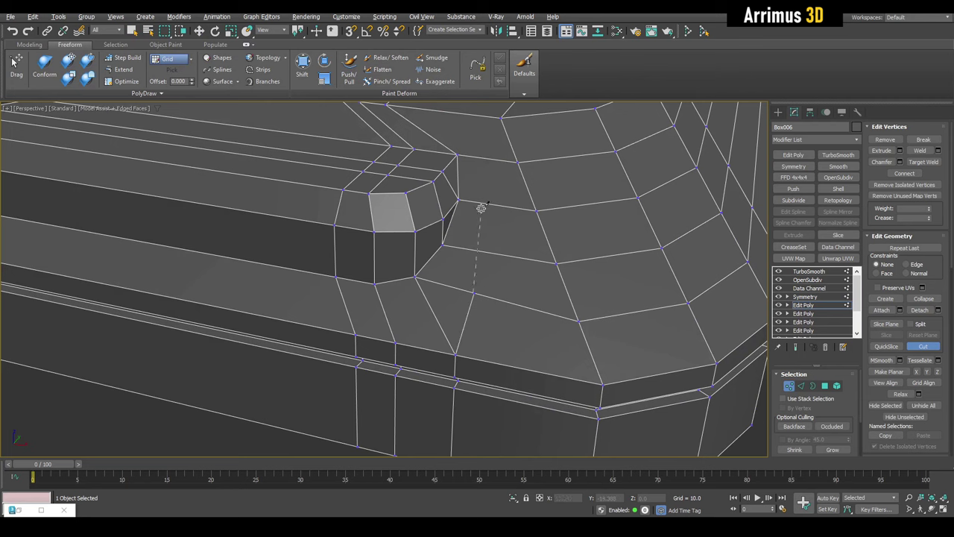
- Inspect the smoothed corner, then return to the edged vertex cage
key("1")
key("F4")
scroll(511, 269, "down", 3)
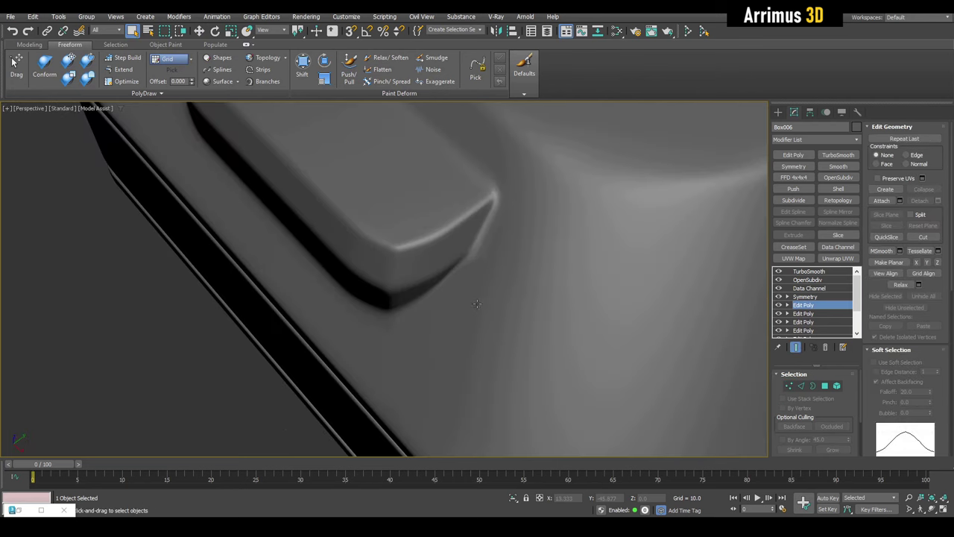
mouse_move(511, 269)
middle_mouse_down("alt")
mouse_move(492, 291)
mouse_move(509, 242)
mouse_move(492, 268)
mouse_move(425, 273)
middle_mouse_up("alt")
key("1")
scroll(472, 278, "up", 4)
scroll(444, 281, "up", 2)
key("F4")
- Select an edge loop across the top surface beside the pad
scroll(445, 283, "down", 3)
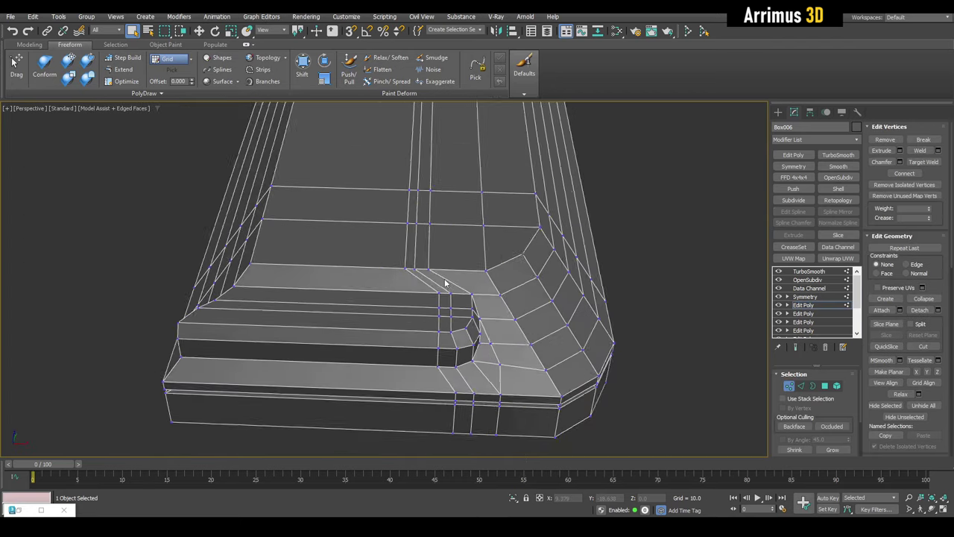
scroll(445, 283, "up", 2)
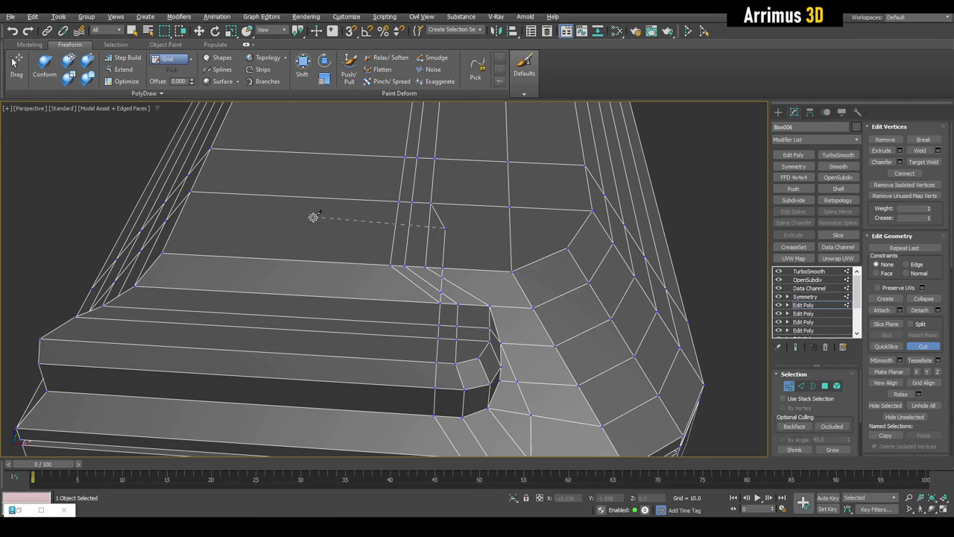
key("2")
double_click(444, 250)
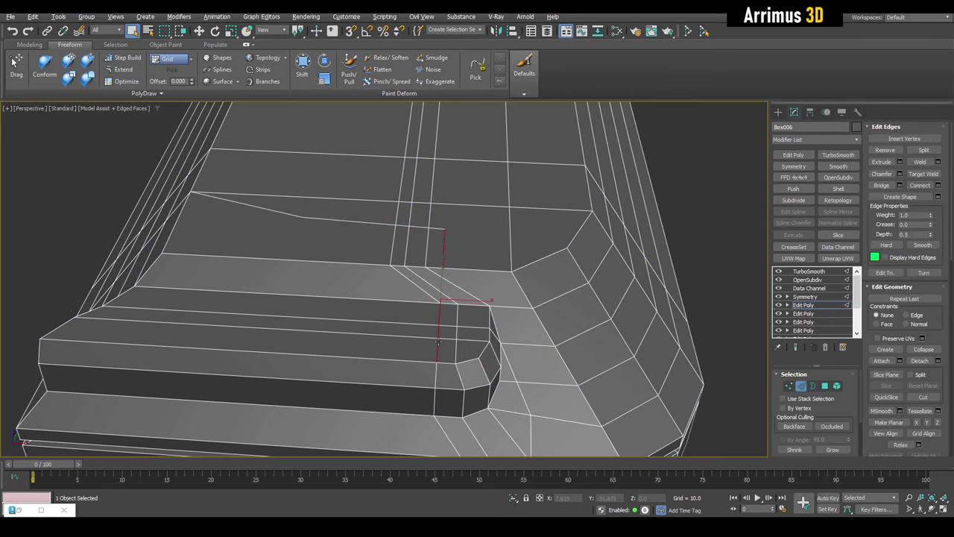
key("q")
scroll(431, 229, "up", 2)
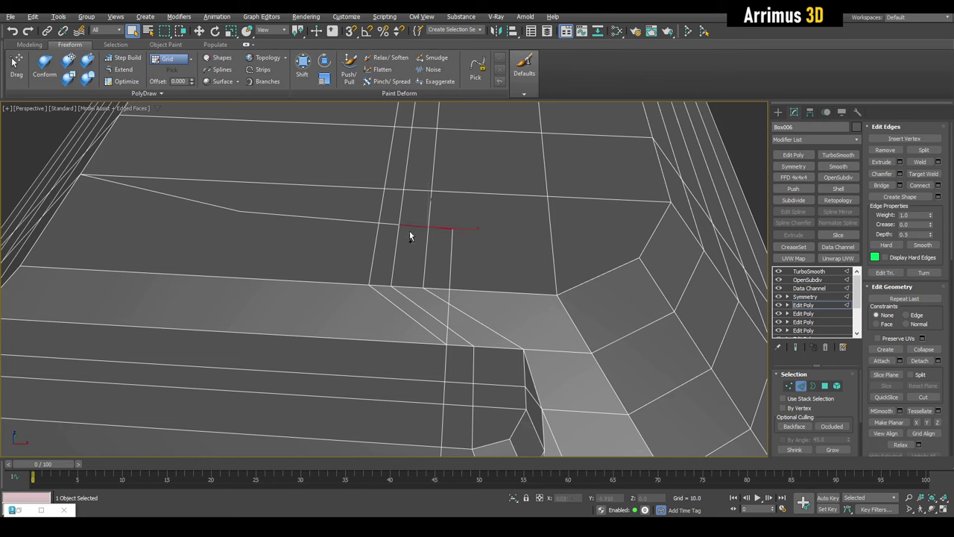
- Select the first face and neighbouring face strip of the new top patch
key("1")
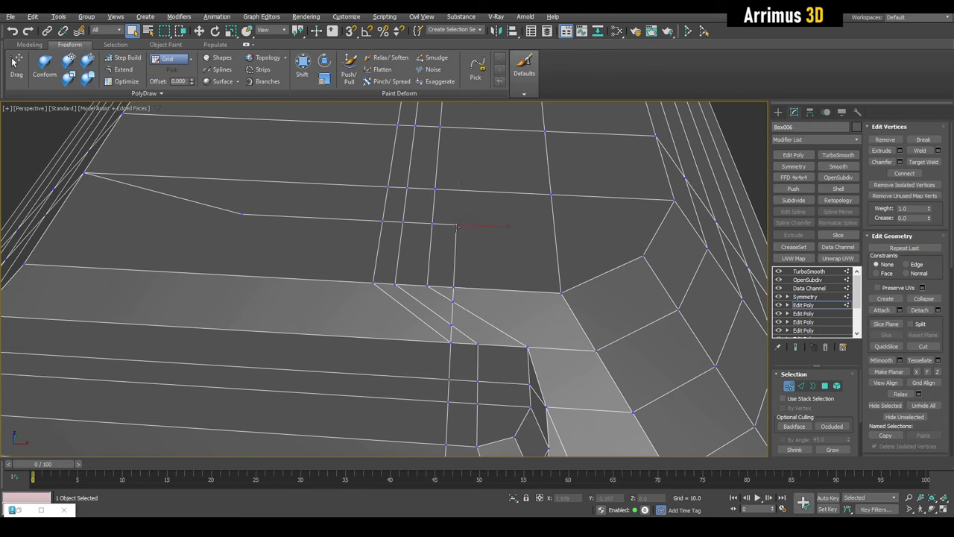
middle_click_drag(499, 299, 500, 256)
key("4")
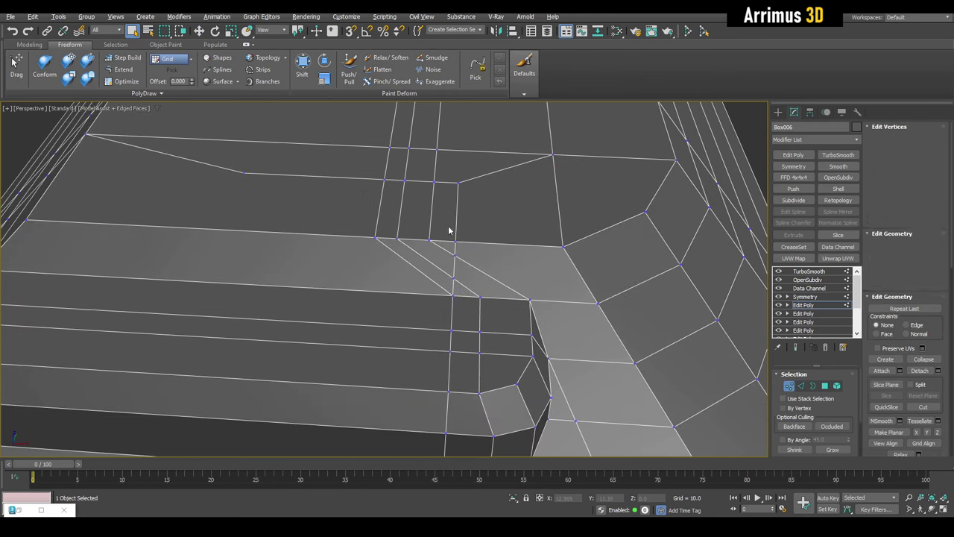
left_click(319, 190)
left_click(421, 259, "ctrl")
- Add the last face strip and sink the patch faces downward into a recess
left_click(426, 327, "ctrl")
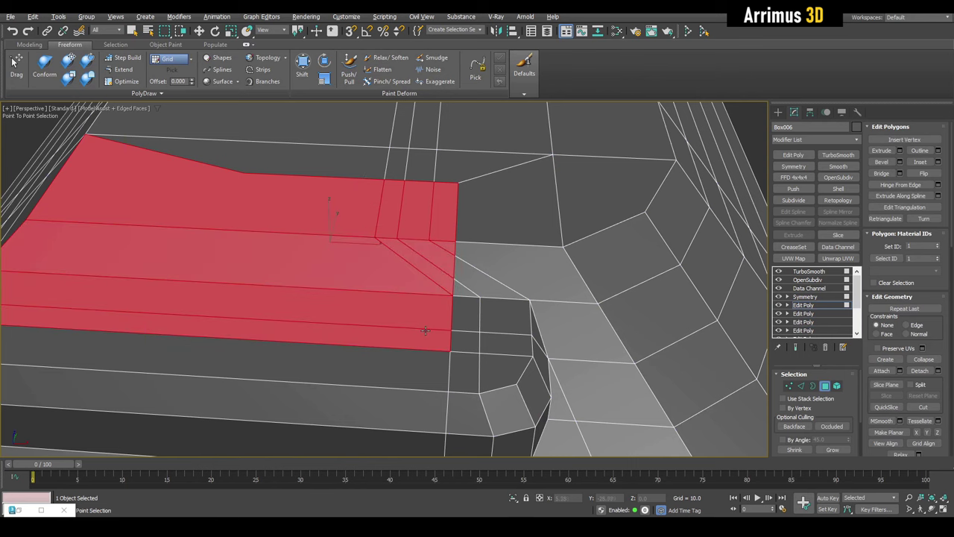
middle_click_drag(426, 326, 456, 211, "alt")
key("w")
left_click_drag(456, 212, 465, 254)
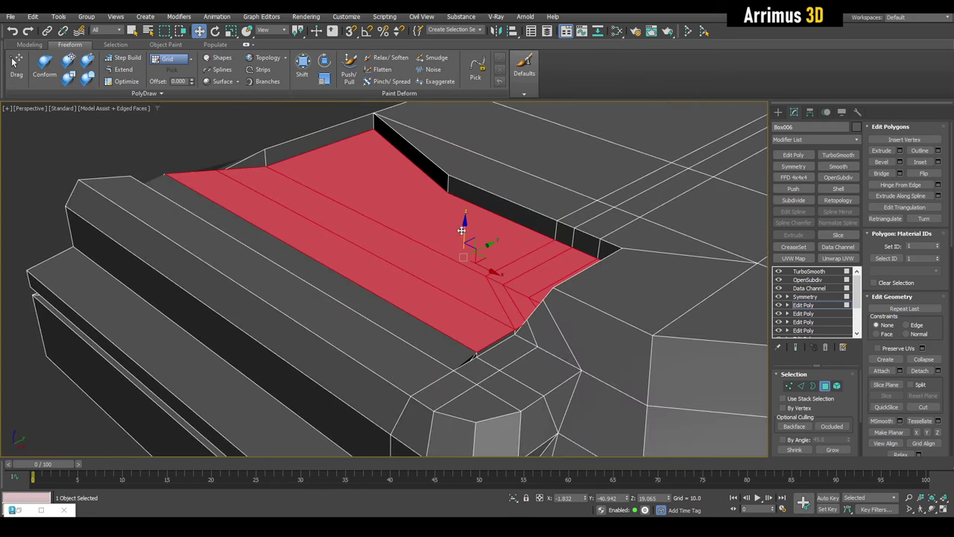
middle_click_drag(465, 254, 589, 254, "alt")
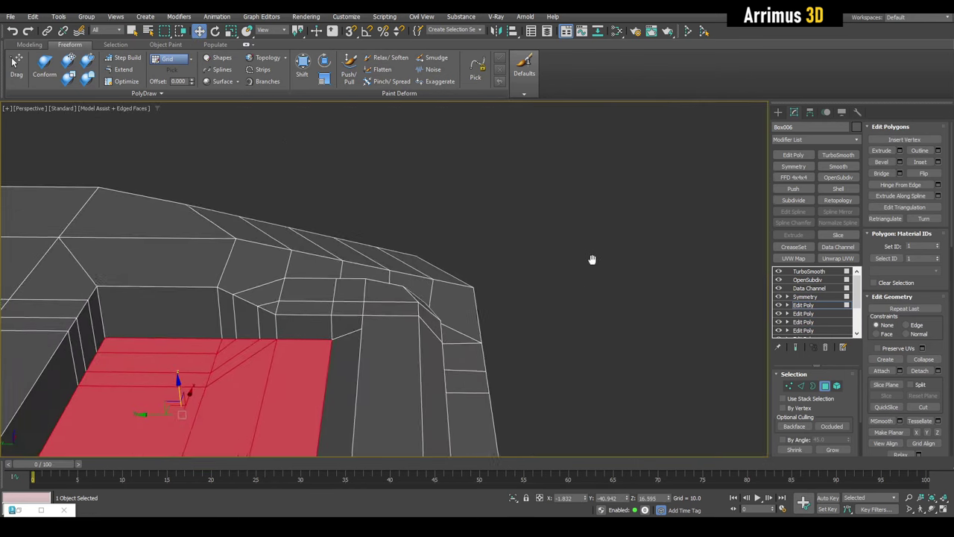
key("q")
left_click(600, 258)
key("F4")
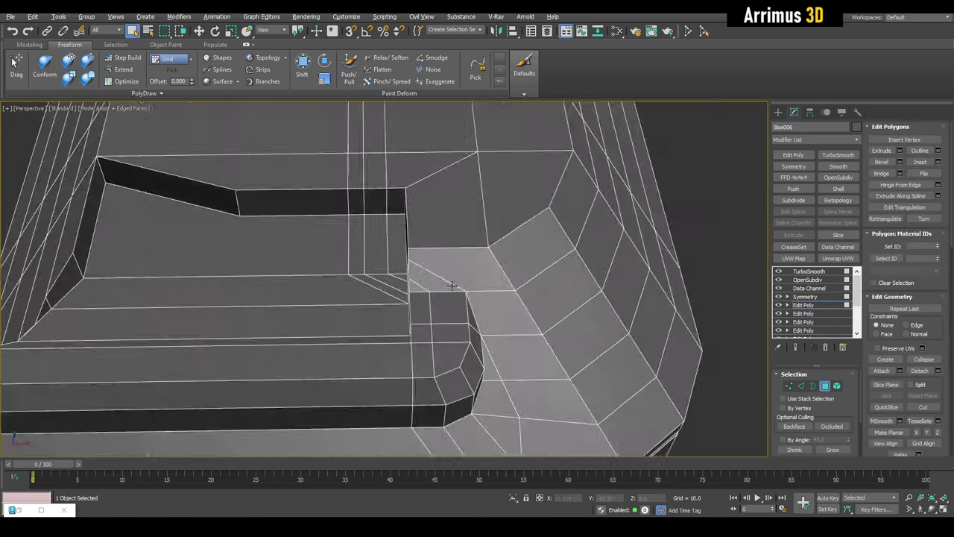
- Select the recess floor faces and preview the smoothed recess
left_click(320, 224)
left_click(257, 270)
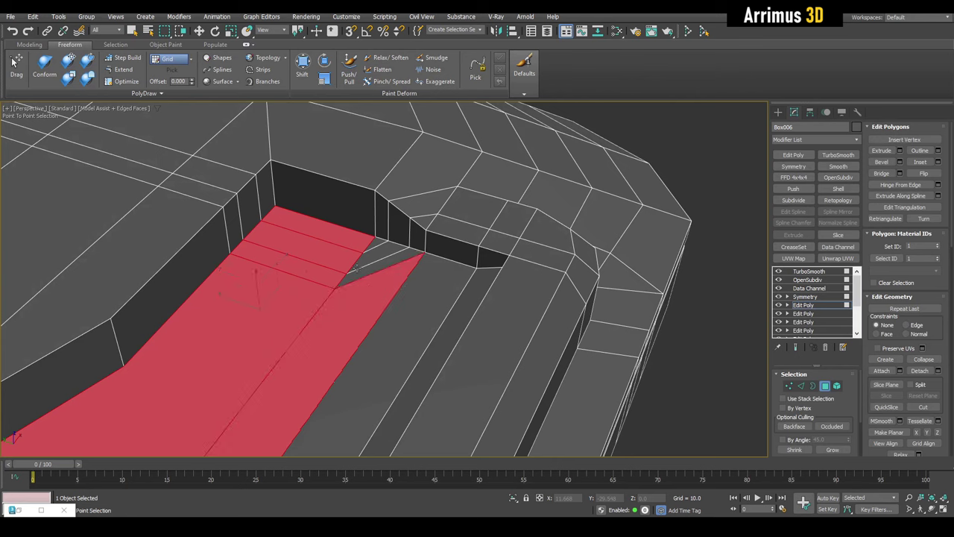
left_click(430, 269)
middle_click_drag(349, 264, 343, 269, "alt")
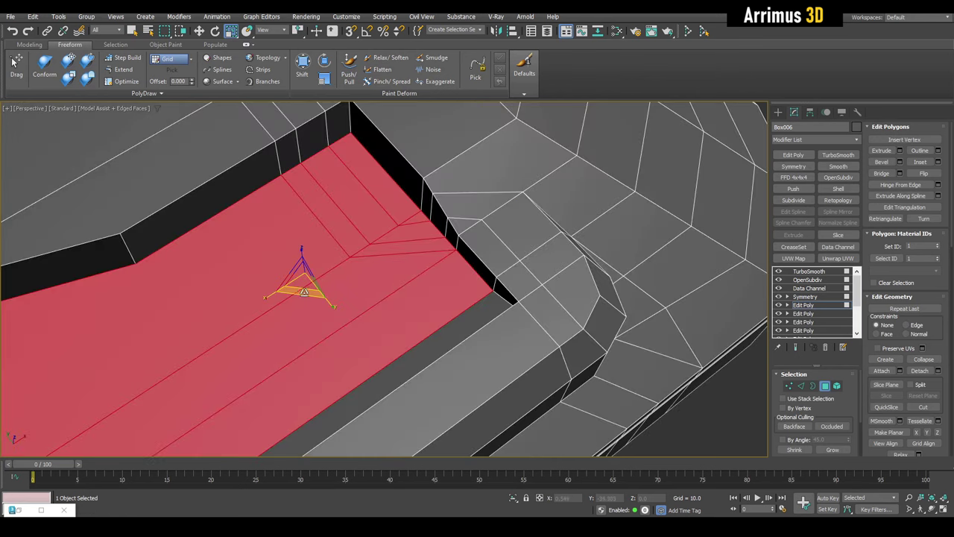
key("w")
scroll(351, 270, "up", 3)
scroll(398, 284, "up", 2)
key("F4")
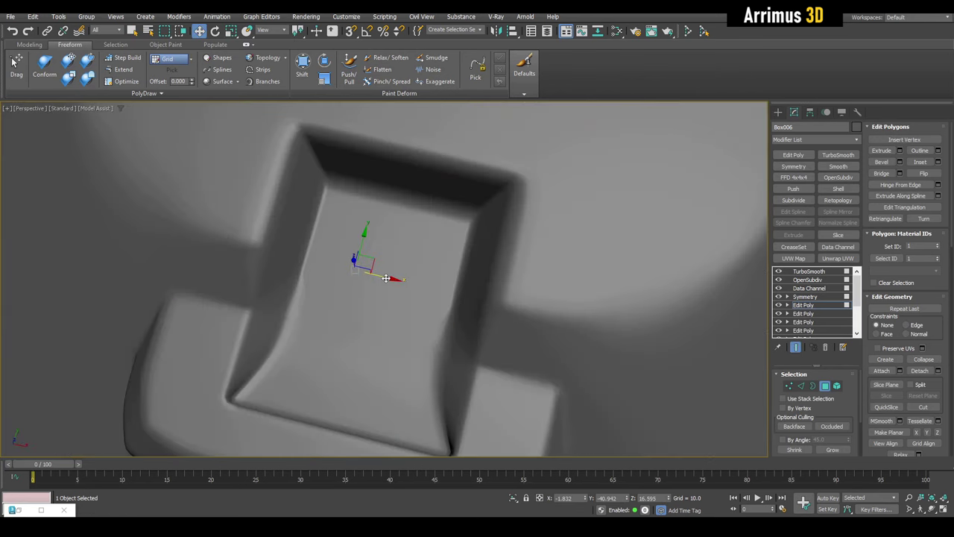
key("F4")
mouse_move(361, 276)
middle_mouse_down("alt")
mouse_move(377, 303)
mouse_move(511, 269)
middle_mouse_up("alt")
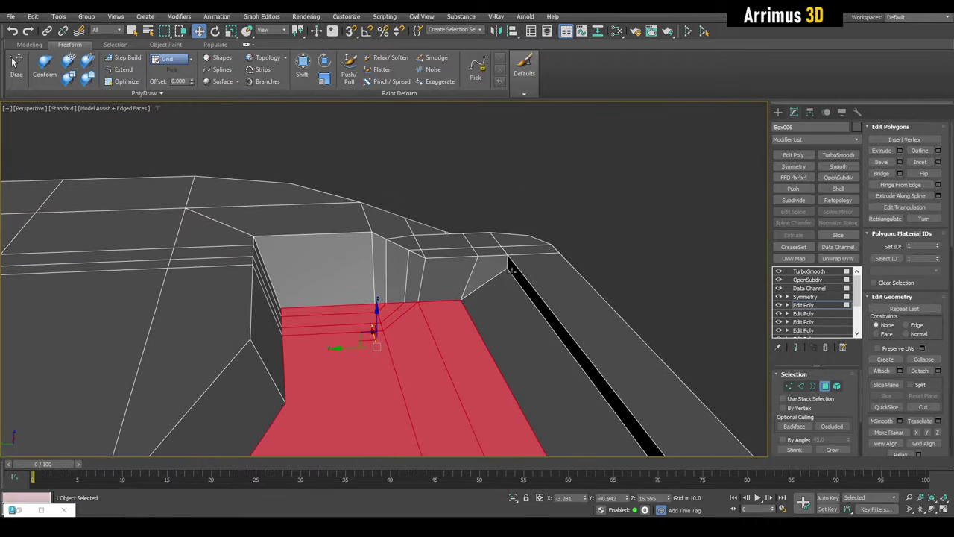
- Lower the recess floor polygons slightly
key("2")
key("q")
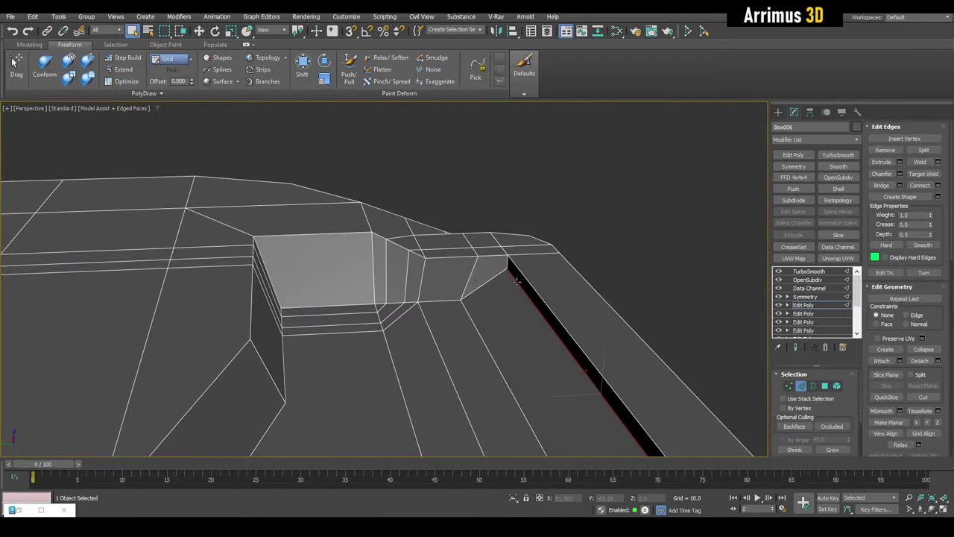
mouse_move(516, 281)
middle_mouse_down("alt")
mouse_move(492, 281)
mouse_move(553, 304)
mouse_move(537, 284)
mouse_move(462, 249)
middle_mouse_up("alt")
key("4")
key("w")
left_click_drag(462, 249, 462, 248)
middle_click_drag(466, 241, 485, 246, "alt")
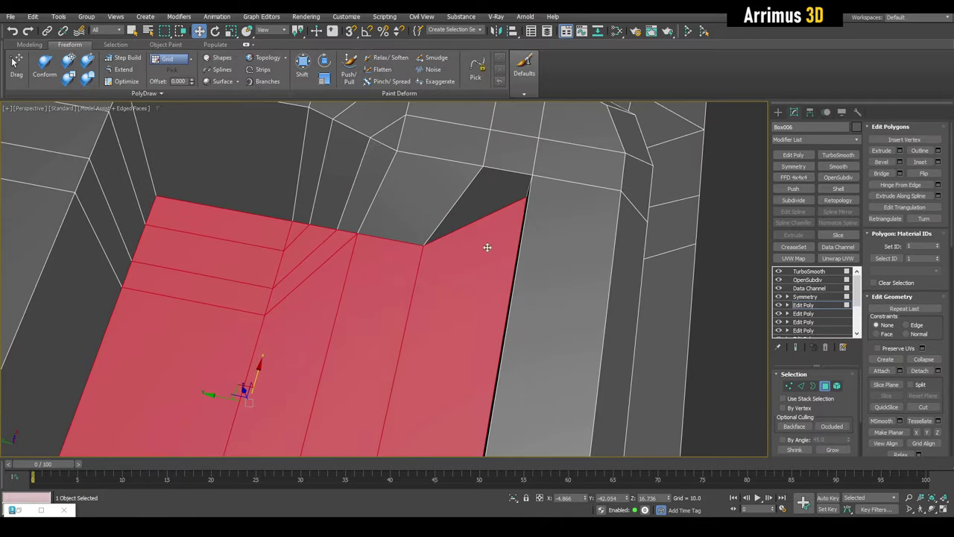
- Slide the recess corner vertex along X to reshape the wall, then inspect the smoothed pocket
key("1")
mouse_move(540, 164)
middle_mouse_down("alt")
mouse_move(419, 226)
mouse_move(522, 341)
middle_mouse_up("alt")
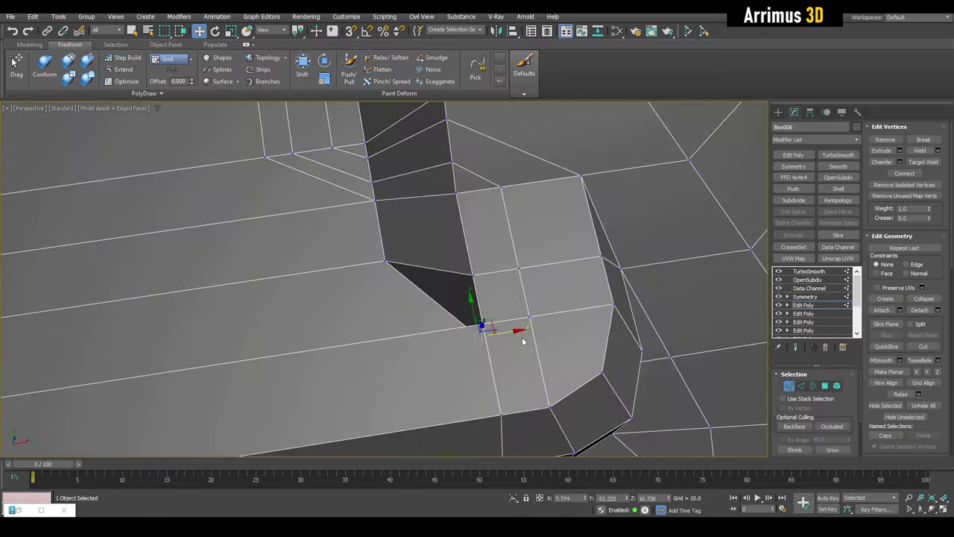
left_click_drag(507, 333, 423, 340)
scroll(429, 342, "down", 5)
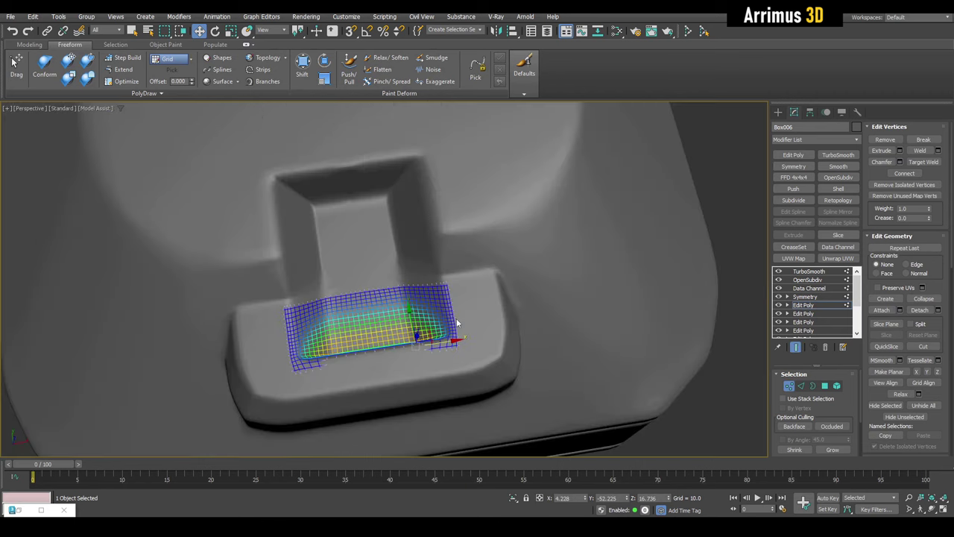
key("F4")
key("q")
scroll(447, 313, "down", 3)
mouse_move(448, 313)
middle_mouse_down("alt")
mouse_move(466, 290)
mouse_move(566, 326)
middle_mouse_up("alt")
- Reposition a recess side-wall edge onto the flatter face and check the square pocket
key("F4")
scroll(460, 315, "up", 5)
key("2")
mouse_move(517, 283)
middle_mouse_down("alt")
mouse_move(545, 379)
mouse_move(558, 385)
mouse_move(532, 396)
middle_mouse_up("alt")
key("F4")
key("F4")
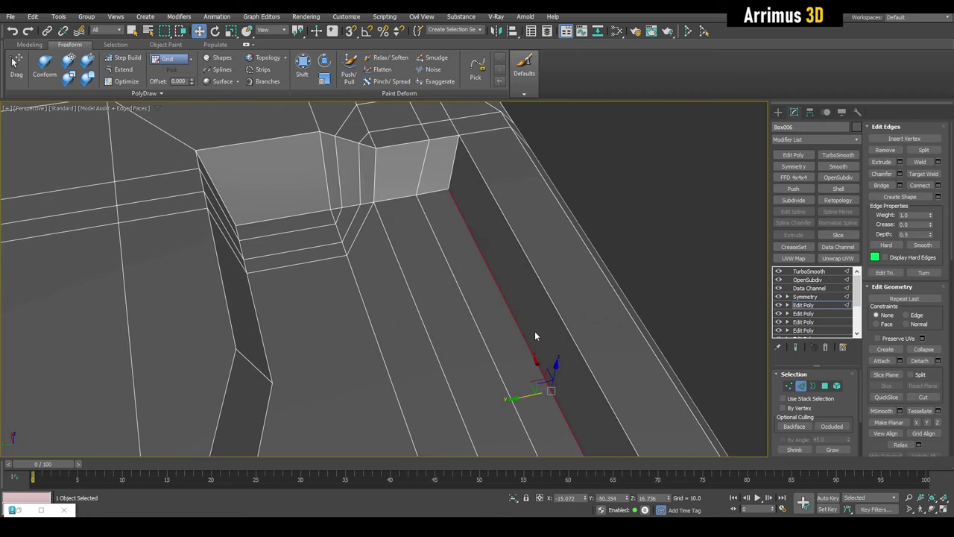
mouse_move(525, 308)
middle_mouse_down("alt")
mouse_move(517, 311)
mouse_move(505, 289)
middle_mouse_up("alt")
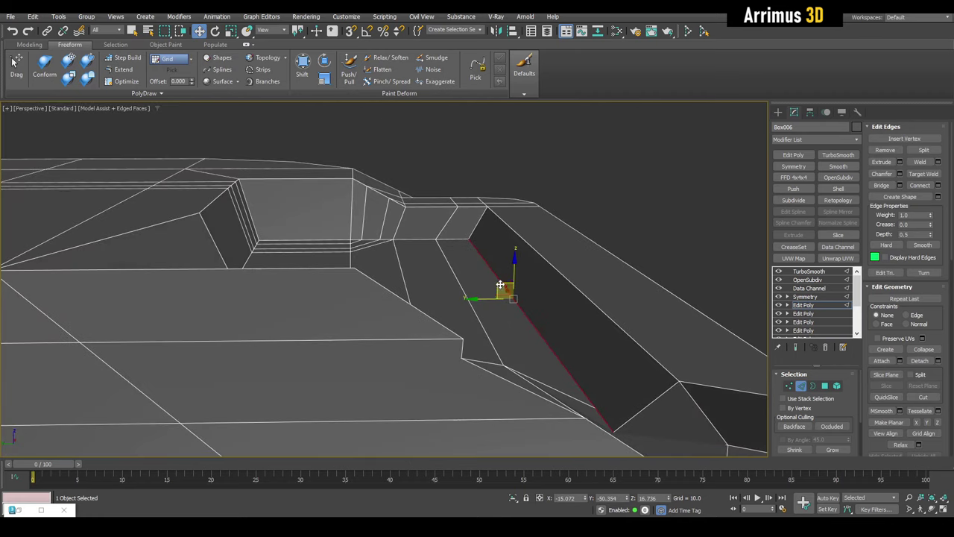
key("ctrl+z")
key("F4")
key("F4")
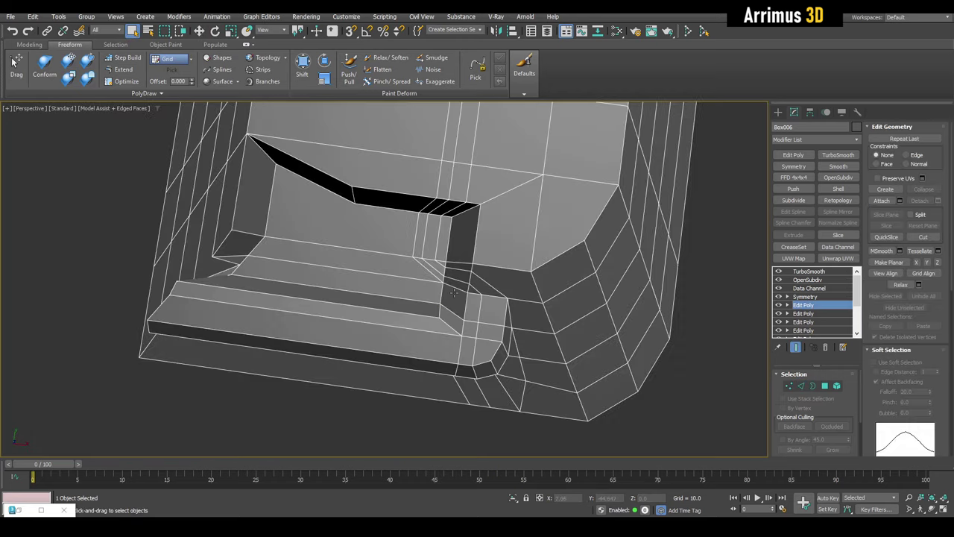
key("ctrl+e")
key("F4")
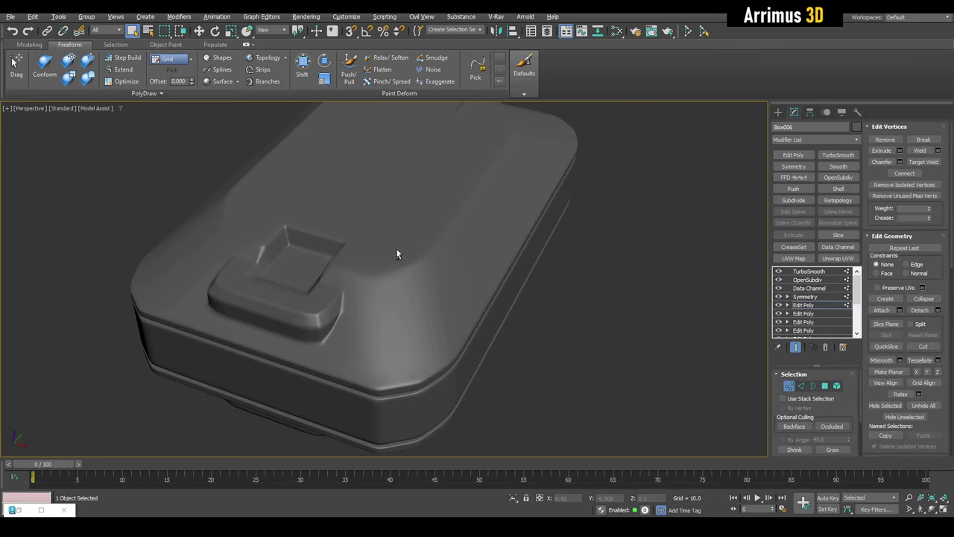
- Orbit down and zoom in toward the canister's lower front corner
mouse_move(396, 254)
middle_mouse_down("alt")
mouse_move(389, 282)
mouse_move(407, 324)
mouse_move(411, 260)
mouse_move(385, 291)
mouse_move(410, 275)
middle_mouse_up("alt")
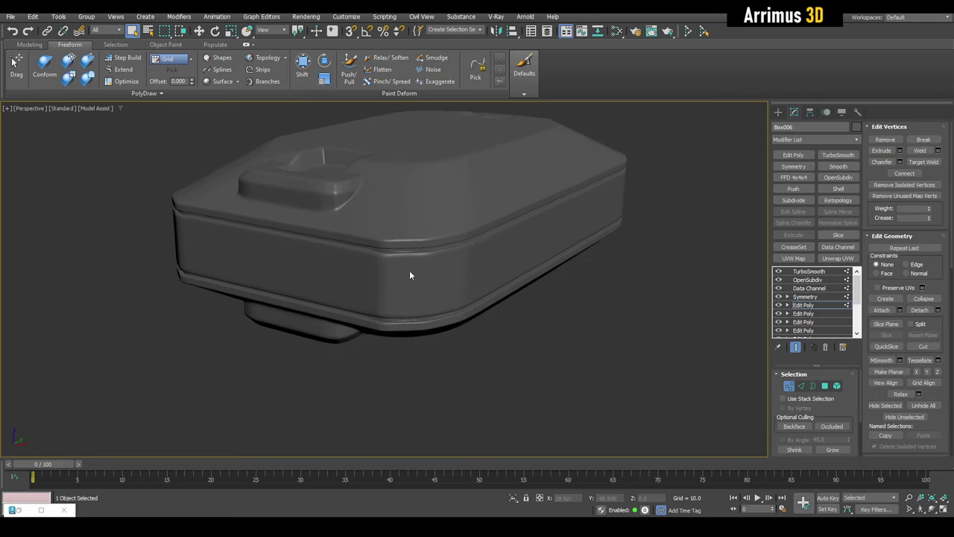
scroll(410, 272, "up", 5)
scroll(405, 296, "up", 1)
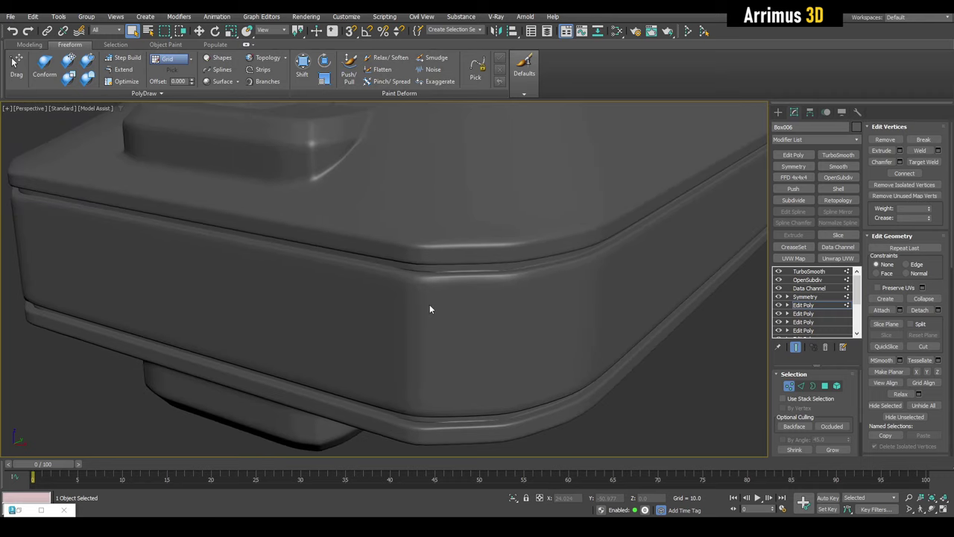
- Select the front corner panel's bottom polygon loop and drag it down into a taller base
key("F4")
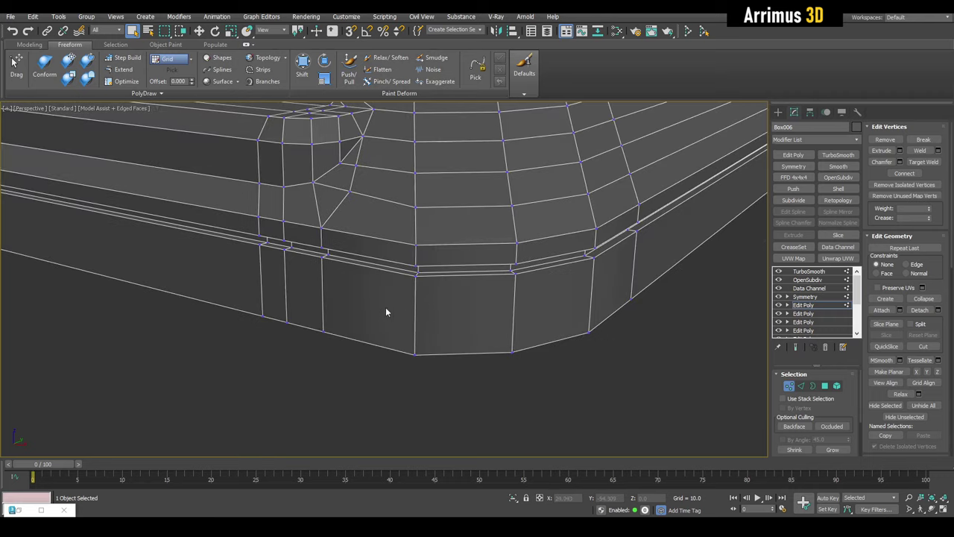
key("4")
key("2")
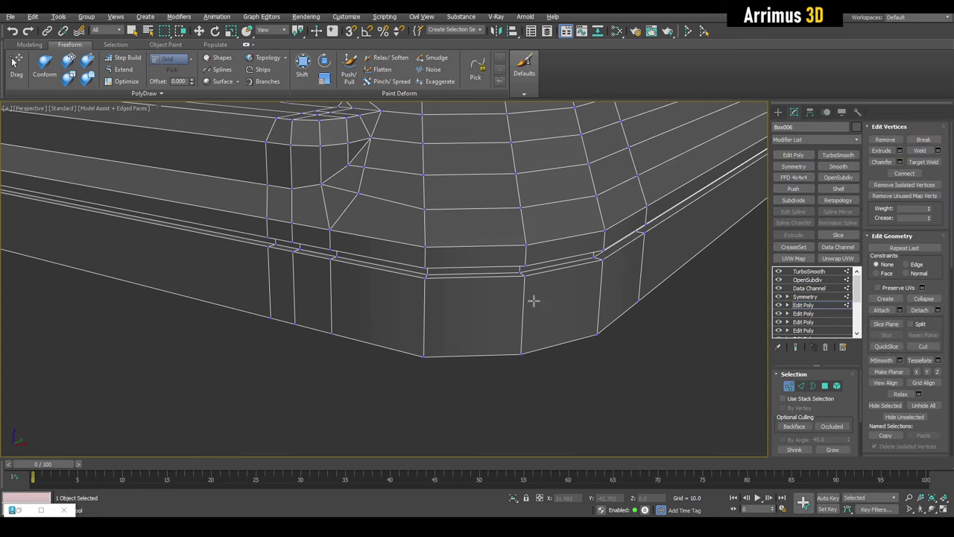
double_click(527, 296)
key("4")
left_click(626, 322, "shift")
key("w")
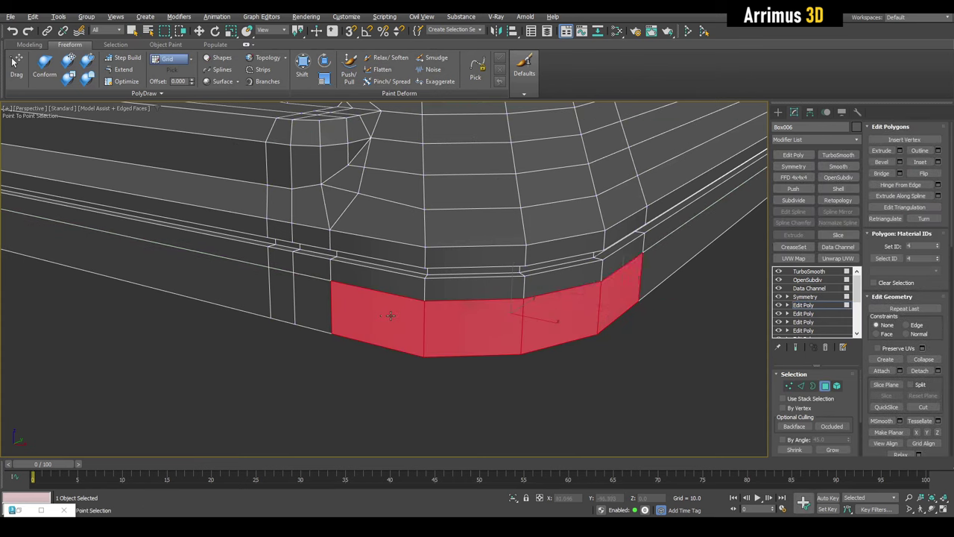
middle_click_drag(511, 298, 516, 343, "alt")
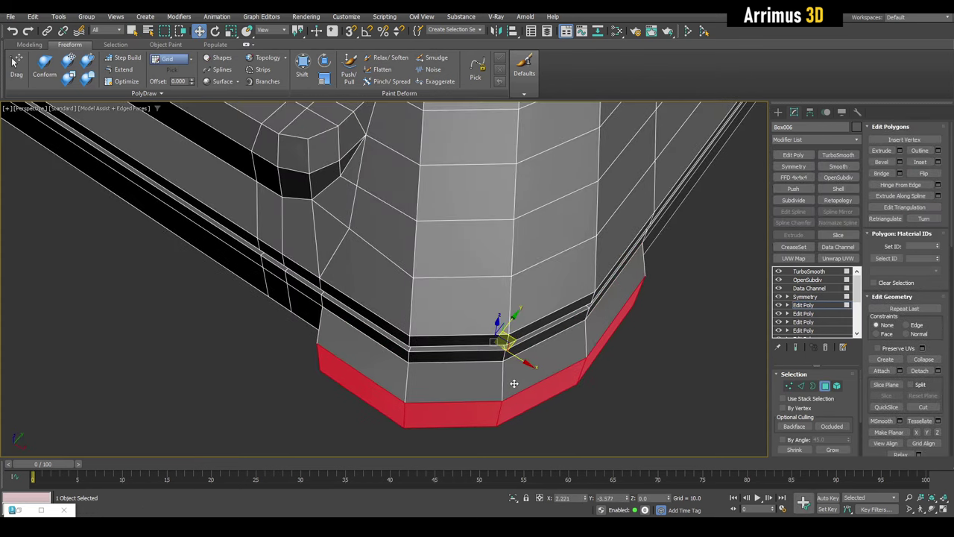
left_click_drag(509, 344, 511, 387, "shift")
- Check the lengthened base around the front corner in smoothed and cage views
key("F4")
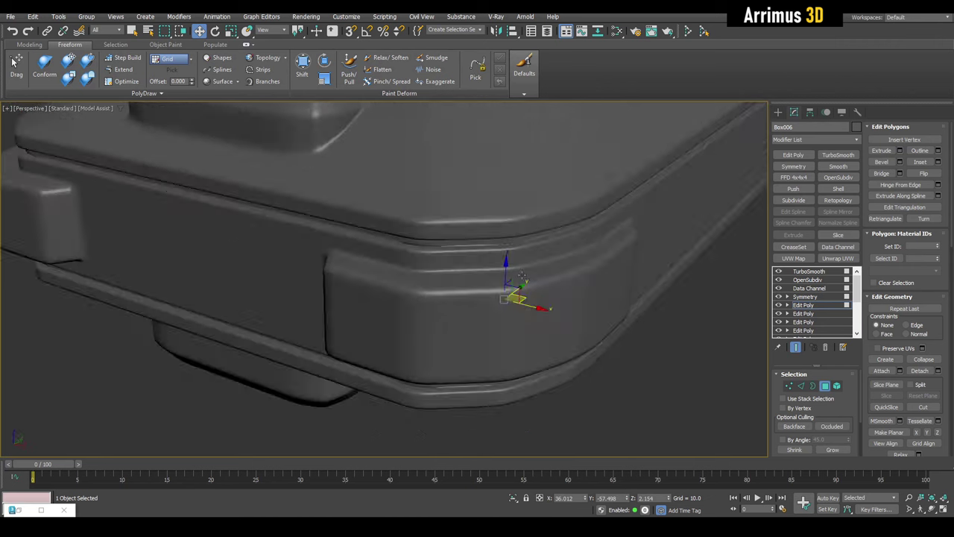
middle_click_drag(520, 348, 497, 250, "alt")
scroll(458, 276, "down", 3)
key("2")
key("q")
scroll(458, 279, "up", 5)
scroll(457, 280, "down", 2)
key("F4")
key("w")
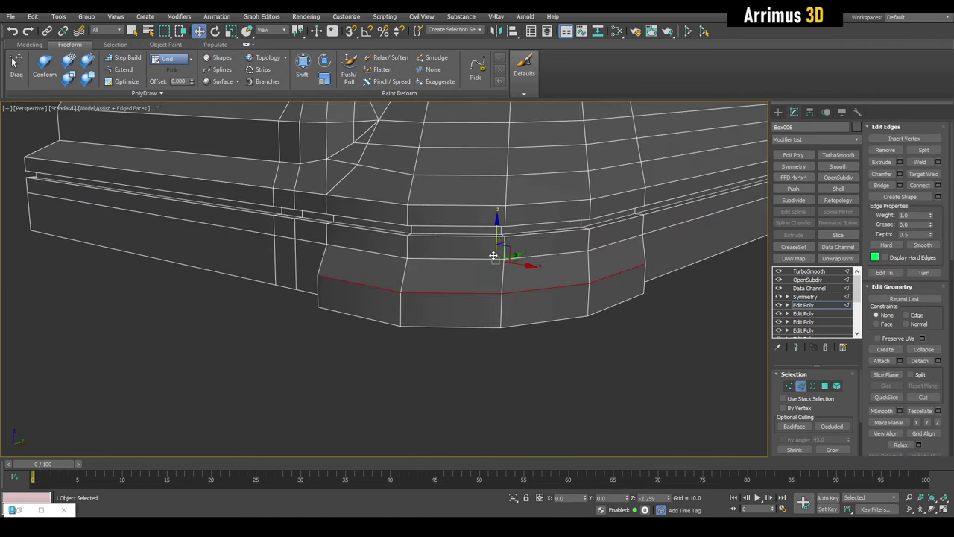
key("F4")
key("F4")
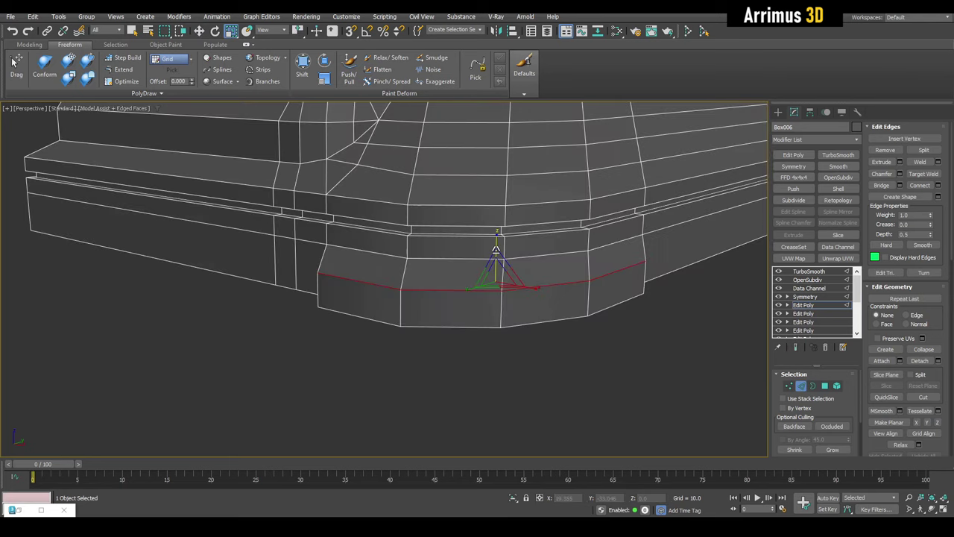
- Select the polygon band just above the base and raise it slightly
key("4")
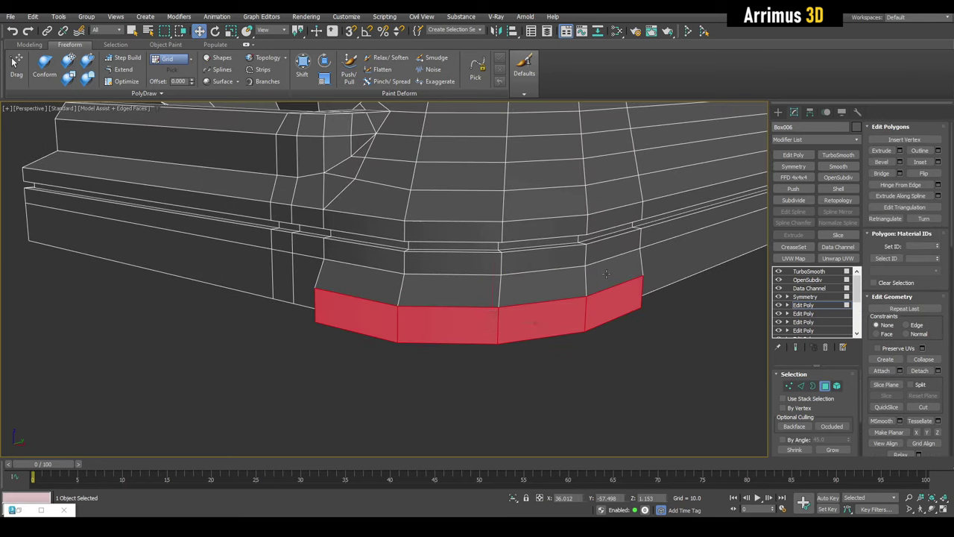
left_click(605, 273)
left_click(488, 261, "shift")
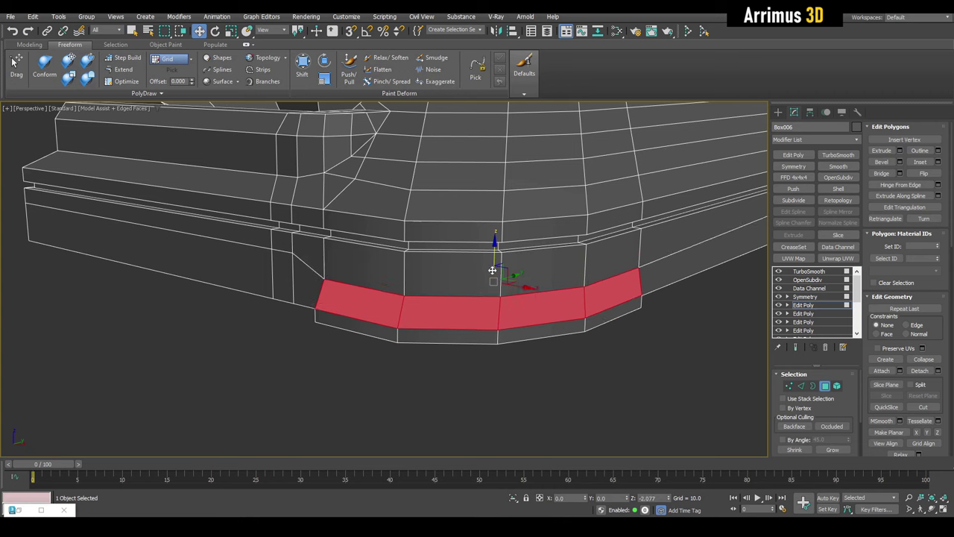
key("F4")
left_click_drag(495, 248, 496, 241)
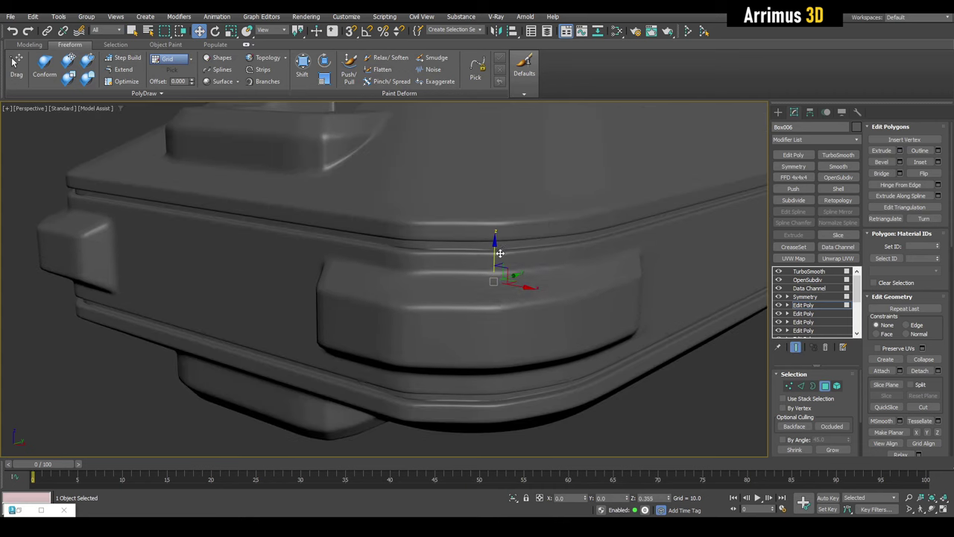
scroll(591, 374, "up", 3)
key("F4")
- Reselect the bottom polygon band for moving and view it from a lower angle
key("q")
left_click(594, 338)
key("w")
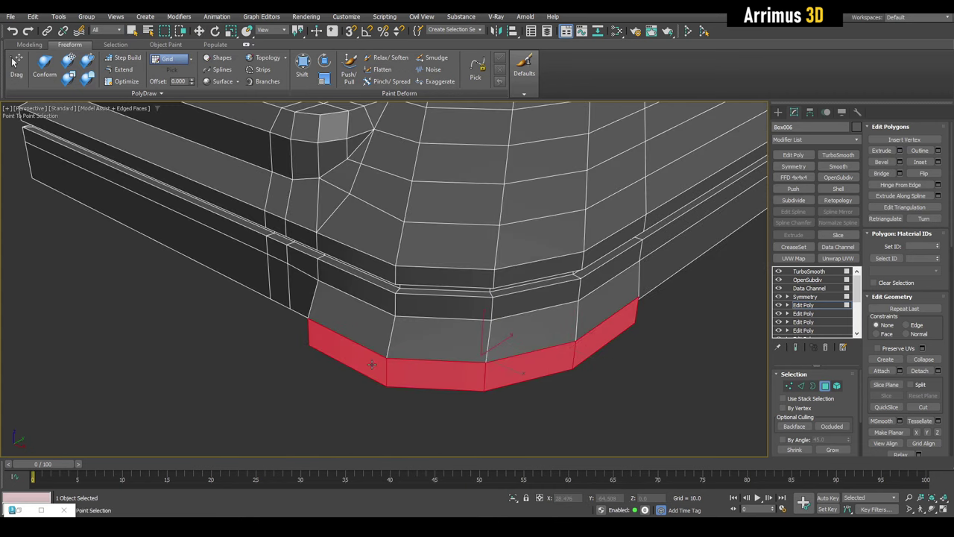
mouse_move(594, 338)
middle_mouse_down("alt")
mouse_move(516, 402)
mouse_move(616, 341)
middle_mouse_up("alt")
key("2")
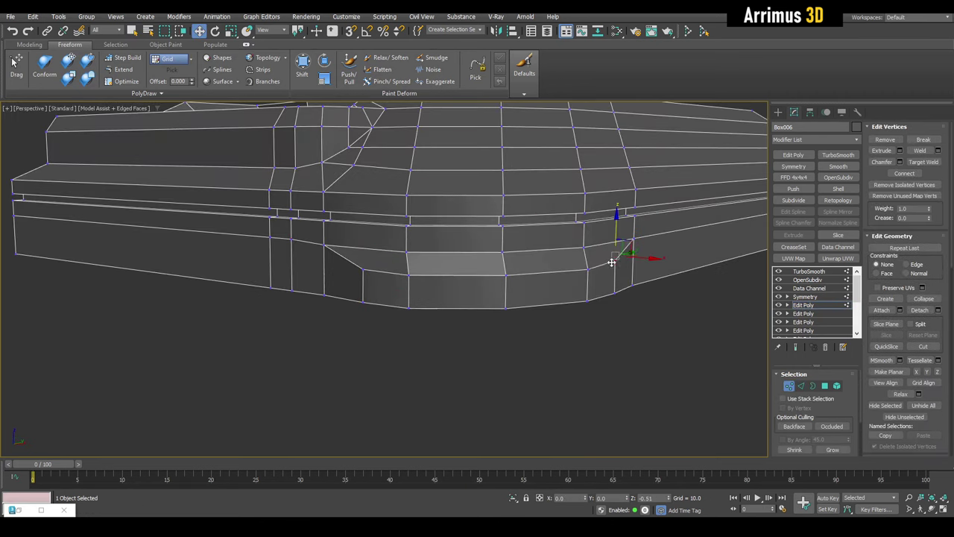
key("q")
mouse_move(610, 261)
middle_mouse_down("alt")
mouse_move(486, 309)
mouse_move(519, 313)
mouse_move(511, 330)
mouse_move(517, 294)
mouse_move(455, 242)
middle_mouse_up("alt")
key("2")
key("4")
left_click(455, 242)
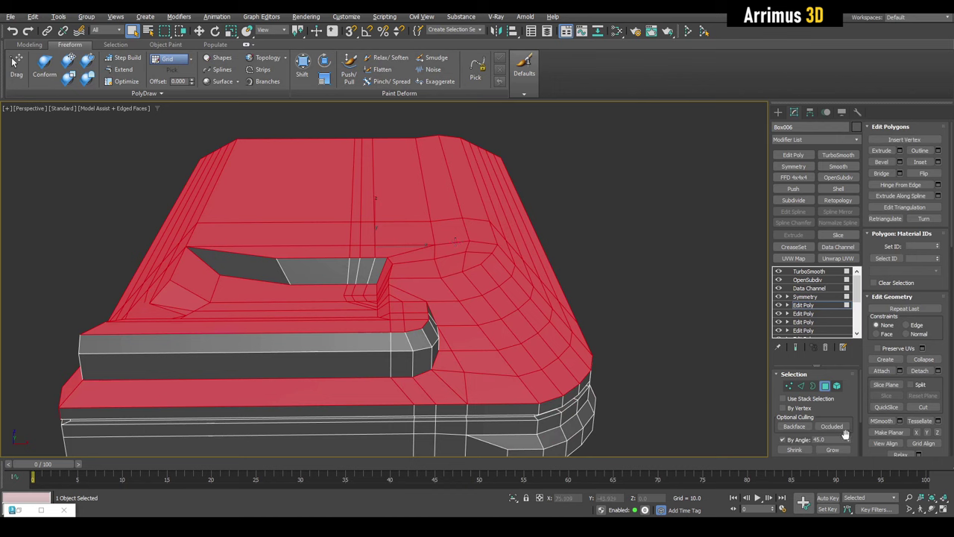
key("BackSpace")
left_click(413, 217)
mouse_move(466, 231)
middle_mouse_down("alt")
mouse_move(447, 253)
mouse_move(474, 243)
middle_mouse_up("alt")
left_click(413, 265, "ctrl")
left_click(474, 246, "ctrl")
right_click(454, 247)
middle_click_drag(507, 279, 499, 261, "alt")
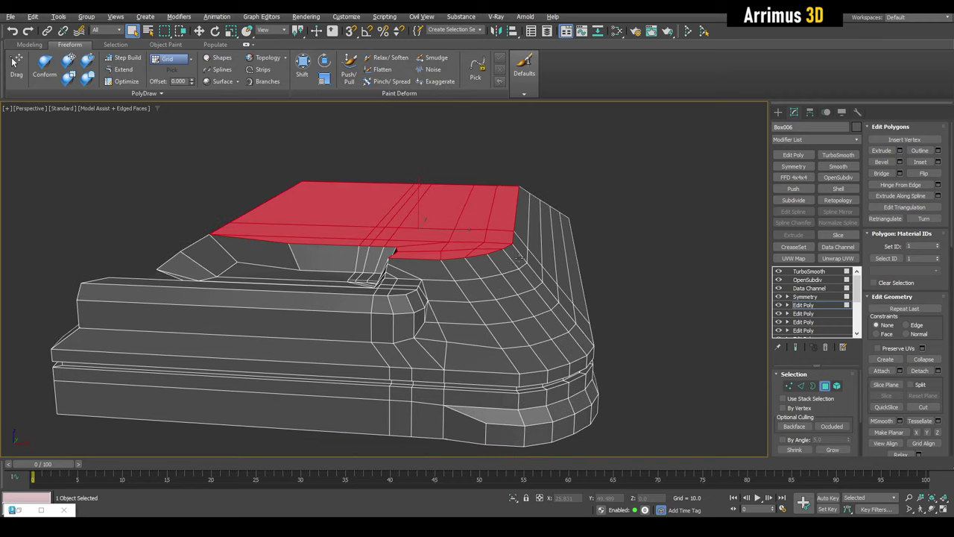
scroll(447, 261, "up", 5)
key("2")
left_click(412, 264)
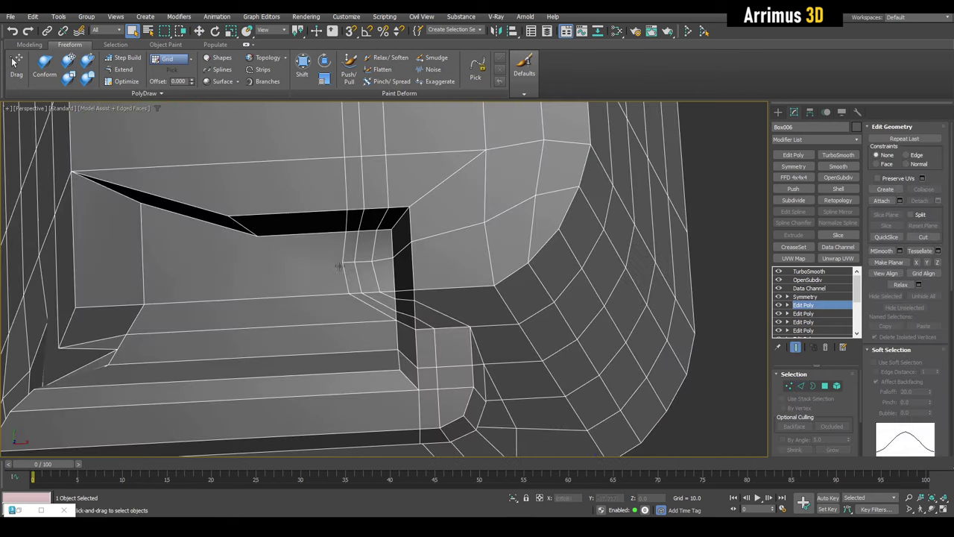
- Move the Edit Poly layer above Symmetry in the modifier stack
scroll(362, 273, "up", 2)
key("1")
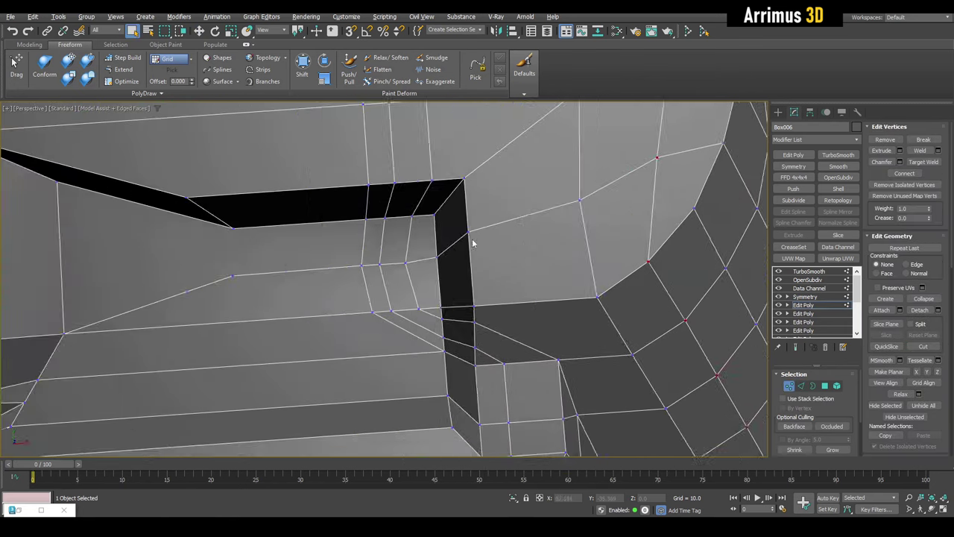
scroll(471, 241, "down", 3)
key("1")
left_click_drag(800, 300, 802, 296)
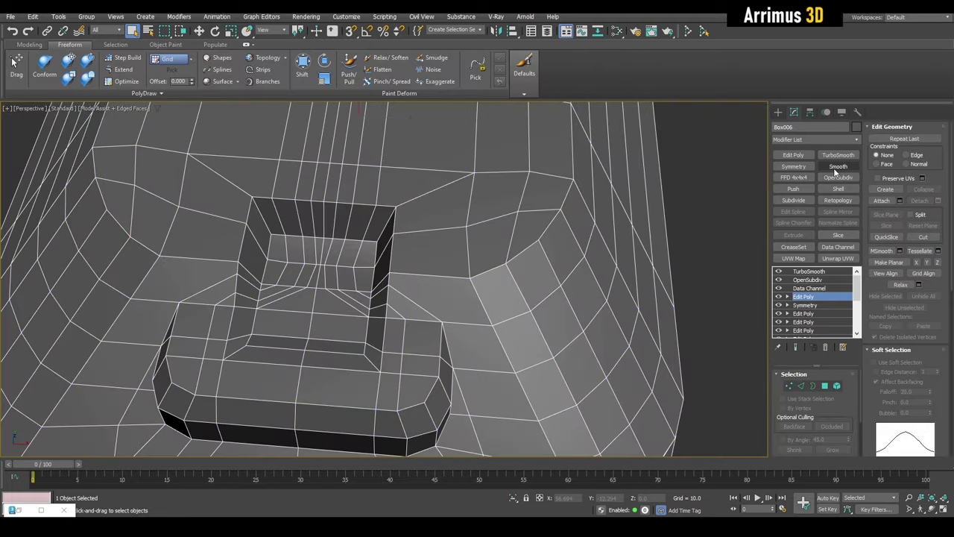
left_click(837, 167)
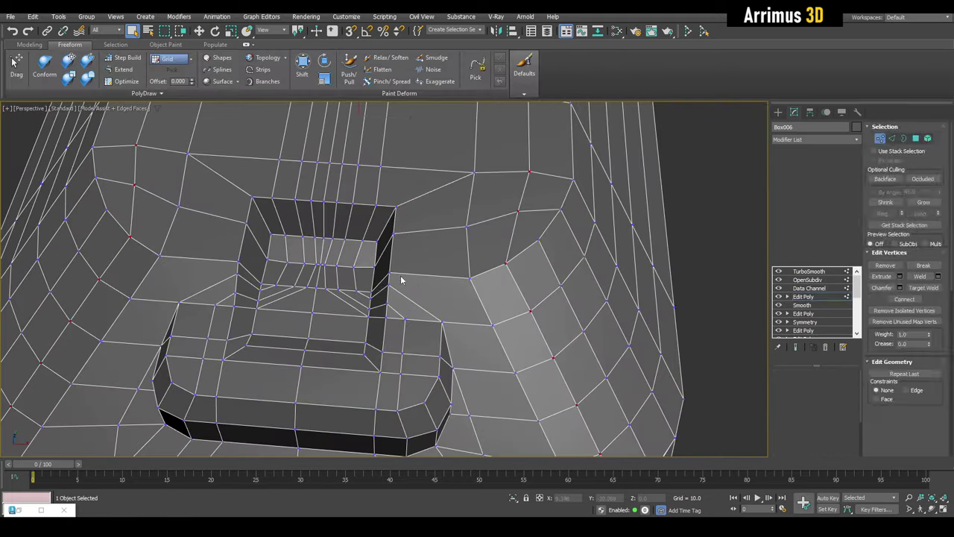
- Select the extra edges crossing the square opening's floor and remove them
scroll(379, 276, "up", 1)
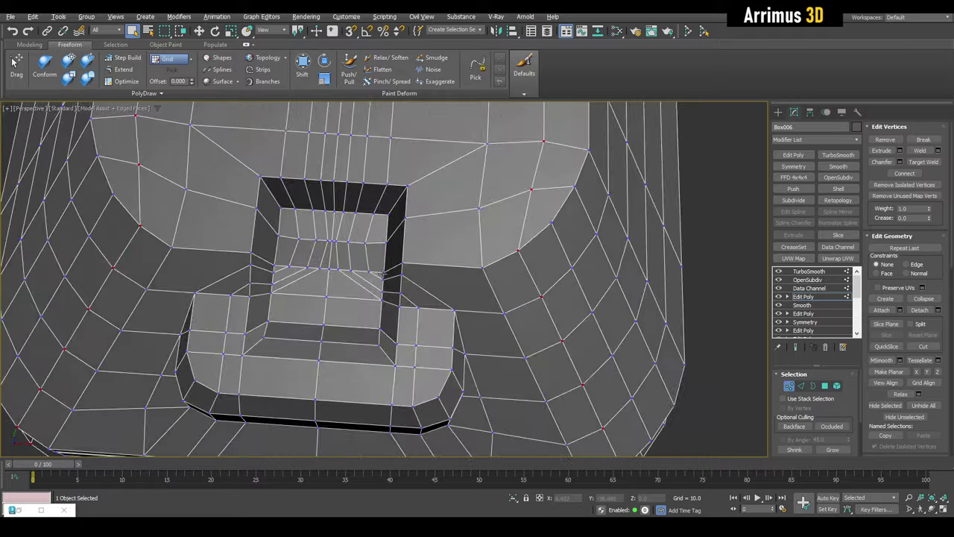
scroll(379, 277, "up", 3)
key("2")
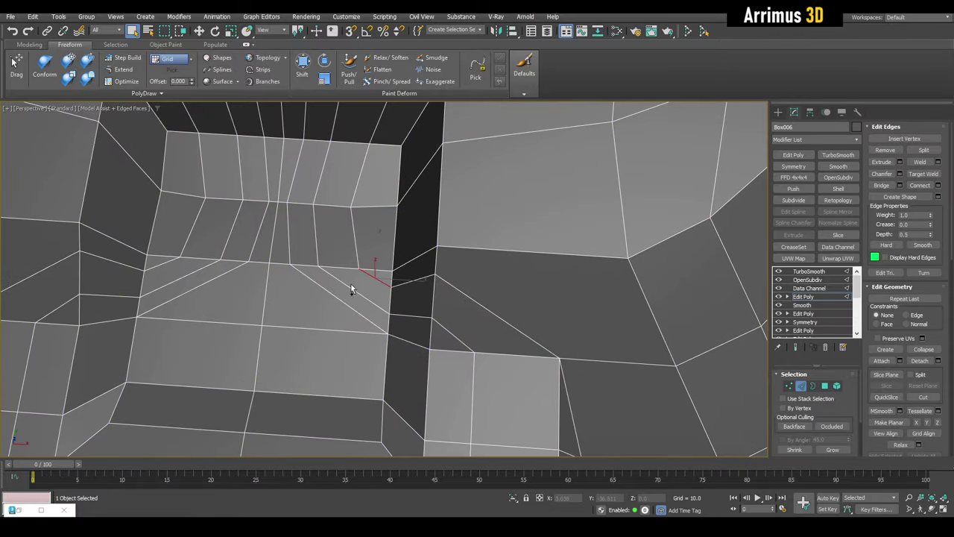
left_click(333, 296, "ctrl")
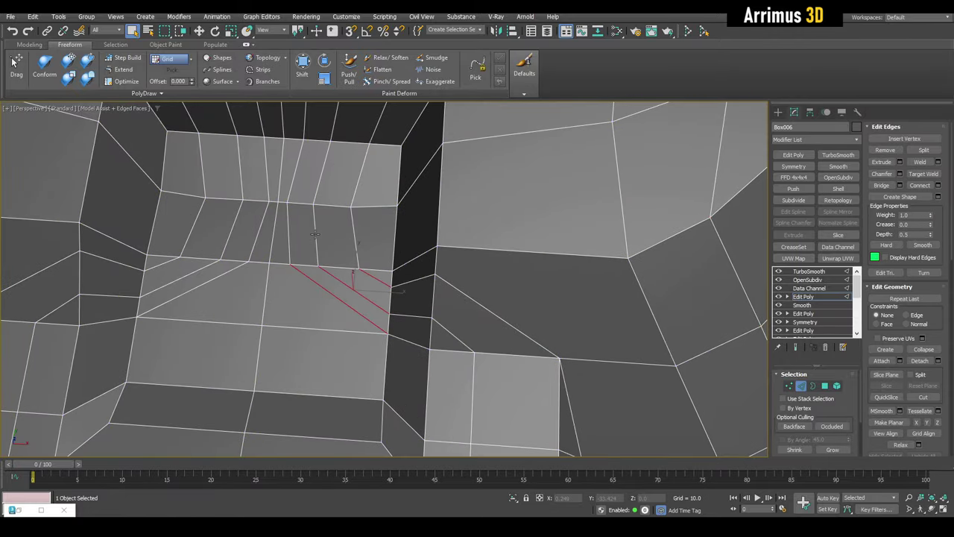
middle_click_drag(314, 234, 346, 239, "alt")
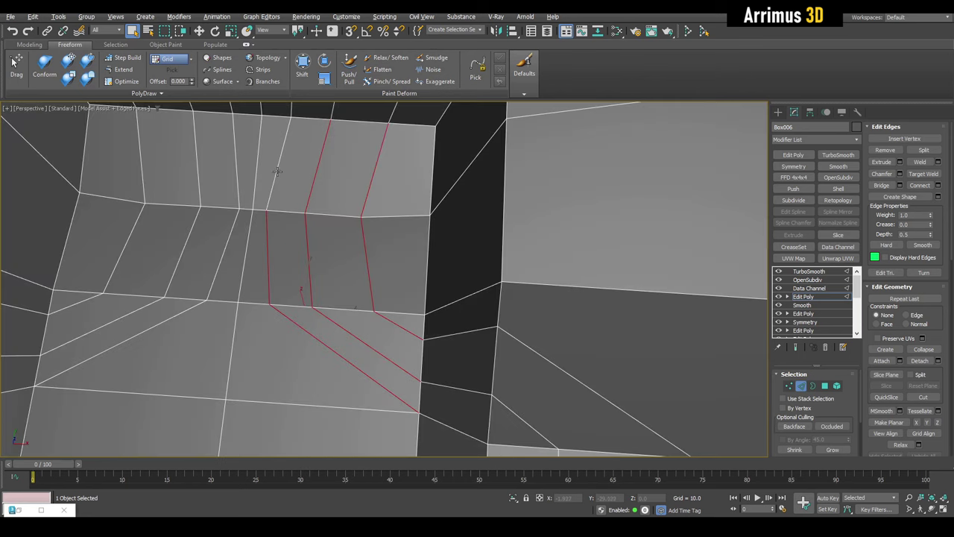
left_click(887, 147)
- Select the vertex ring around the opening and move it to tidy the rim
middle_click_drag(568, 269, 499, 269, "alt")
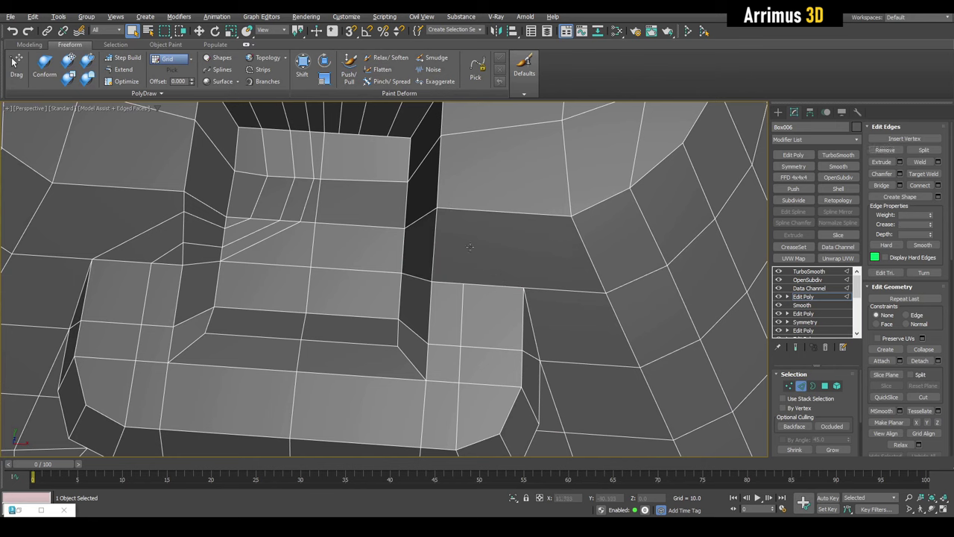
key("1")
middle_click_drag(469, 246, 464, 322)
key("2")
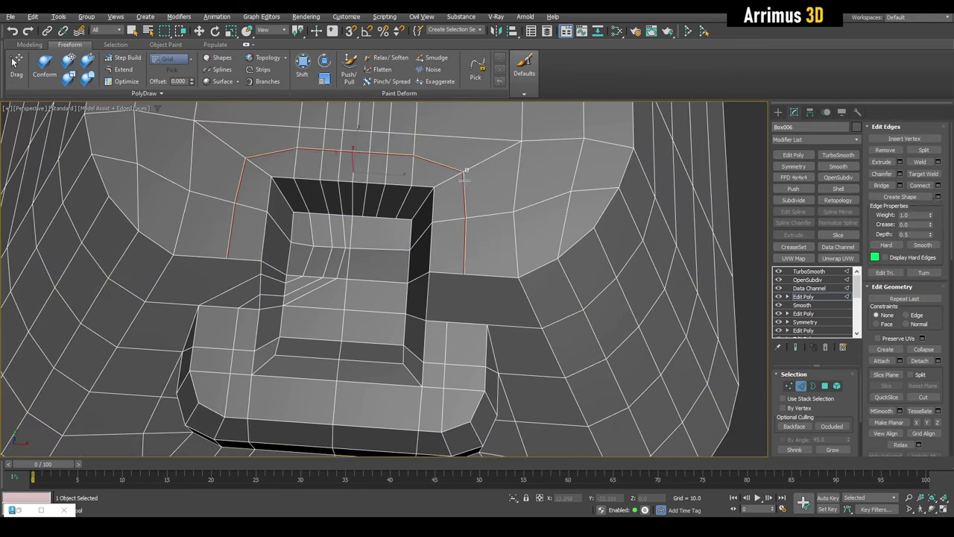
key("1")
key("q")
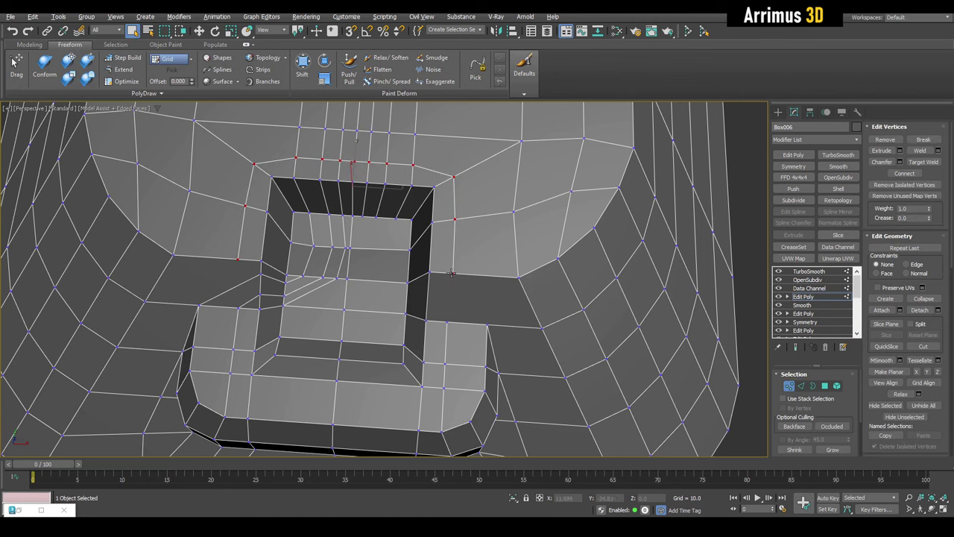
double_click(485, 160)
key("w")
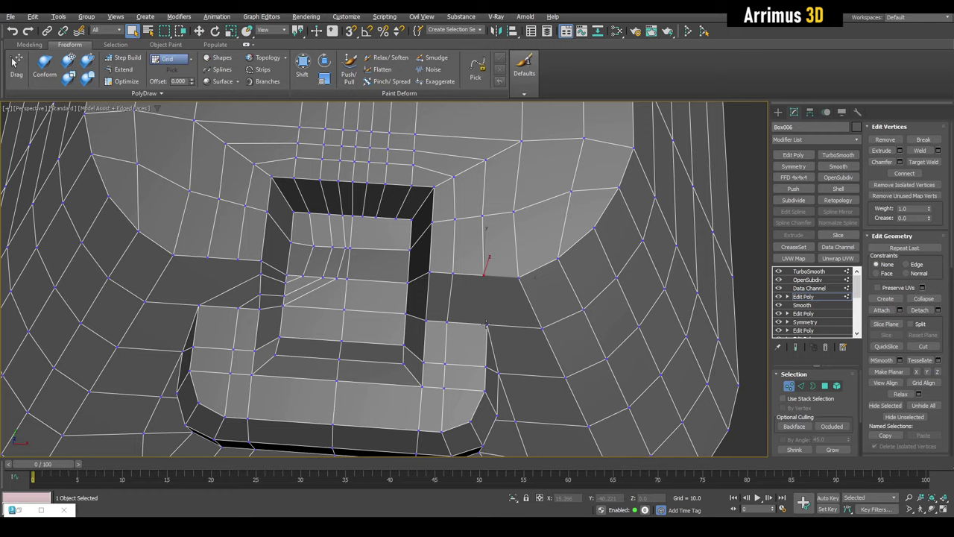
left_click(829, 297)
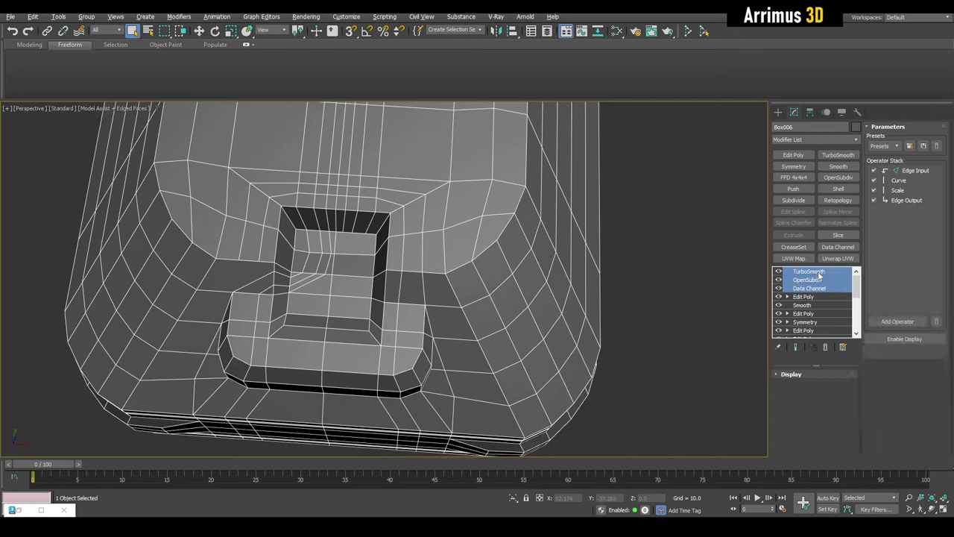
- Collapse the lower layers to Editable Poly and paste the copied modifiers back on top
scroll(817, 277, "down", 3)
right_click(813, 274)
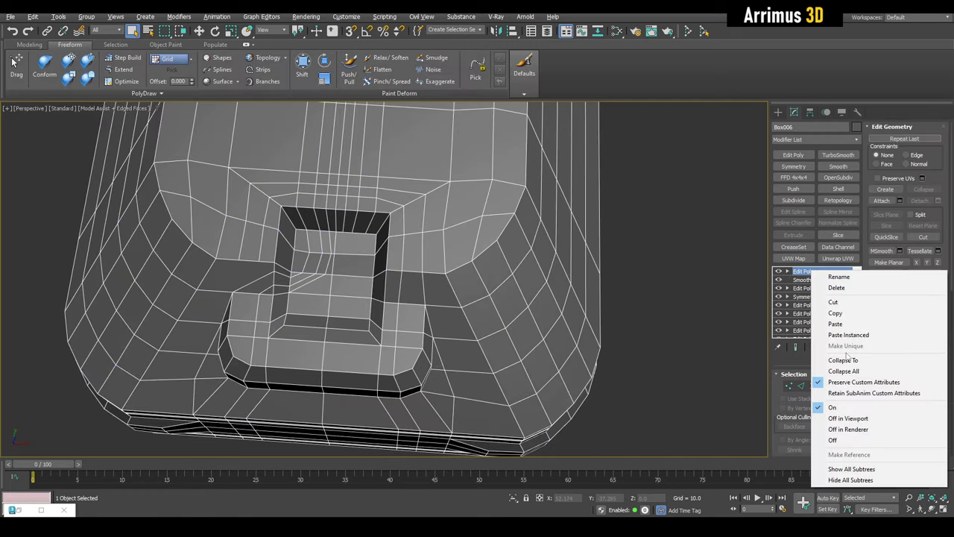
left_click(849, 357)
right_click(808, 273)
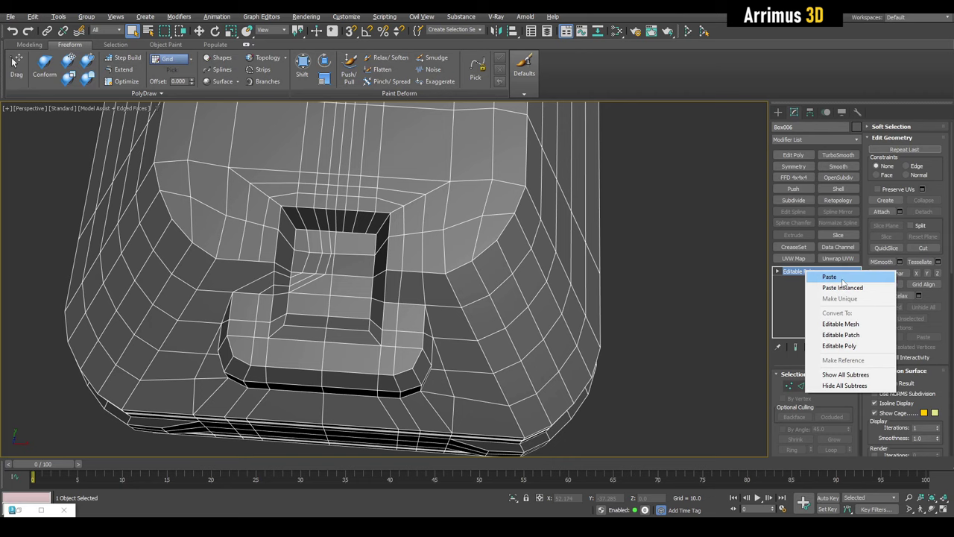
left_click(842, 278)
- Inspect the smoothed canister cap and the OpenSubdiv settings
left_click(633, 353)
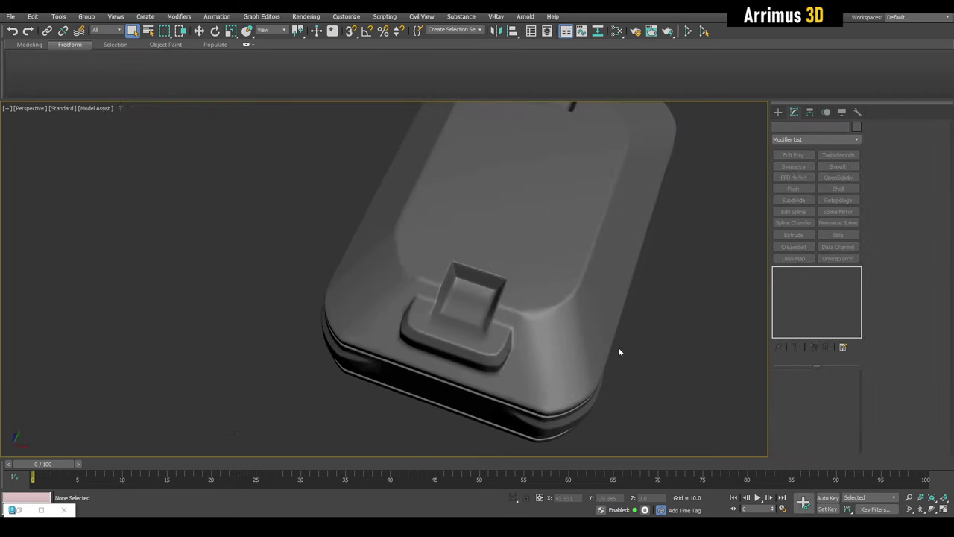
middle_click_drag(618, 352, 752, 335, "alt")
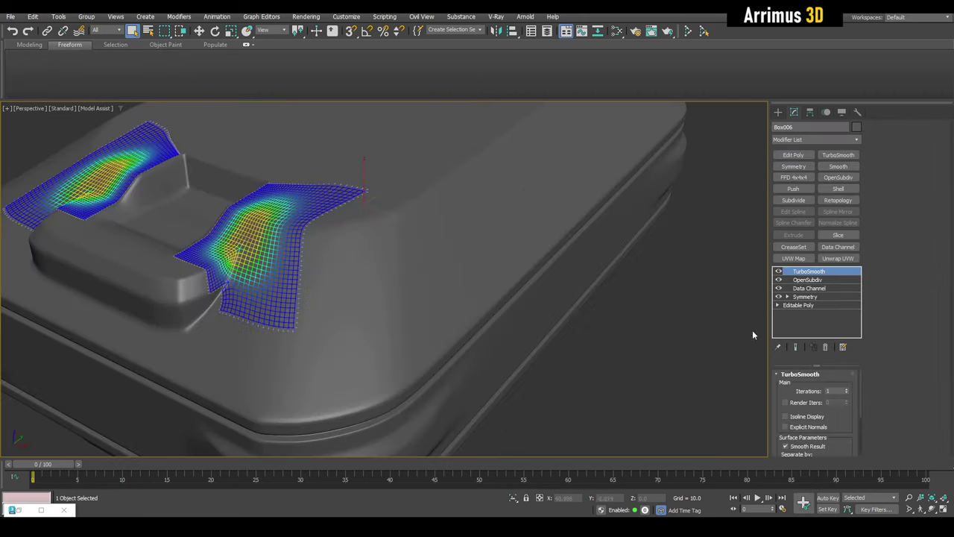
left_click(812, 279)
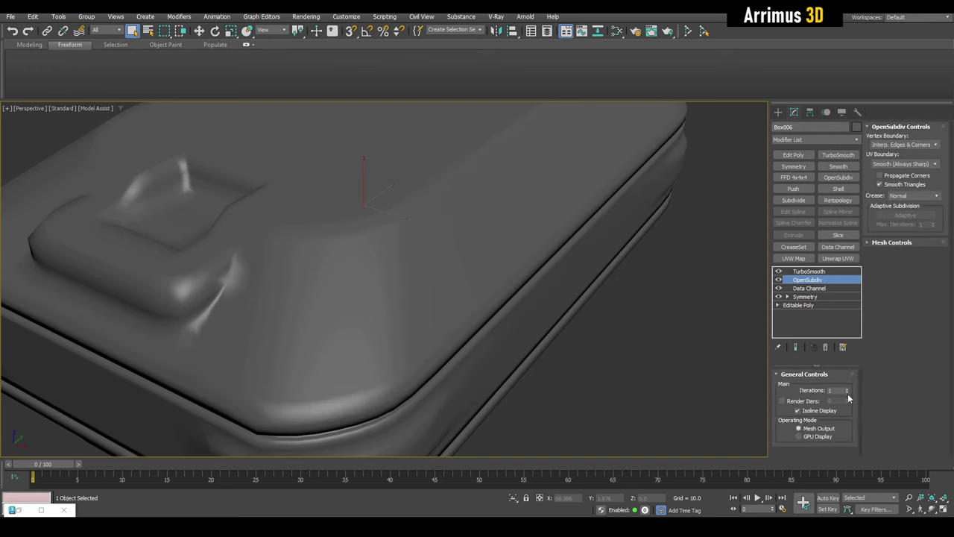
middle_click_drag(522, 298, 611, 318, "alt")
left_click(615, 322)
scroll(525, 266, "down", 5)
- Select the TurboSmooth-to-Symmetry modifiers on the canister, then show mesh edges over shading
left_click(525, 266)
left_click(805, 297, "shift")
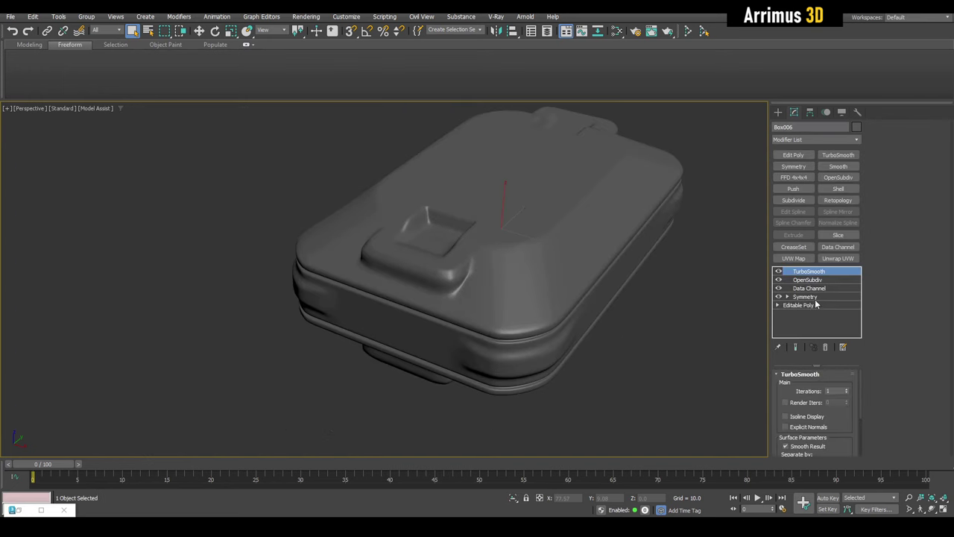
right_click(812, 296)
left_click(853, 343)
left_click(693, 358)
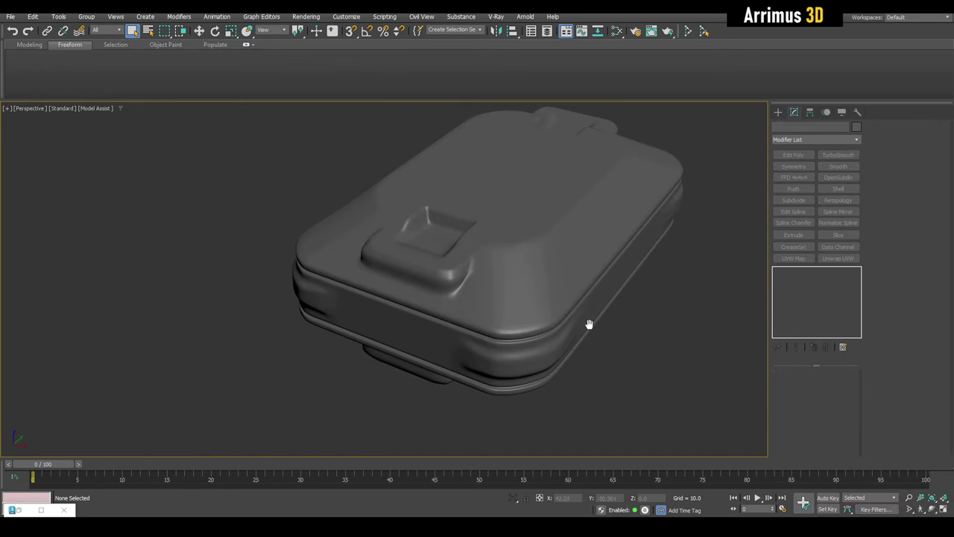
scroll(440, 269, "up", 5)
key("F4")
- Cut a new edge at the cap recess corner and select the recess floor polygons
left_click(440, 268)
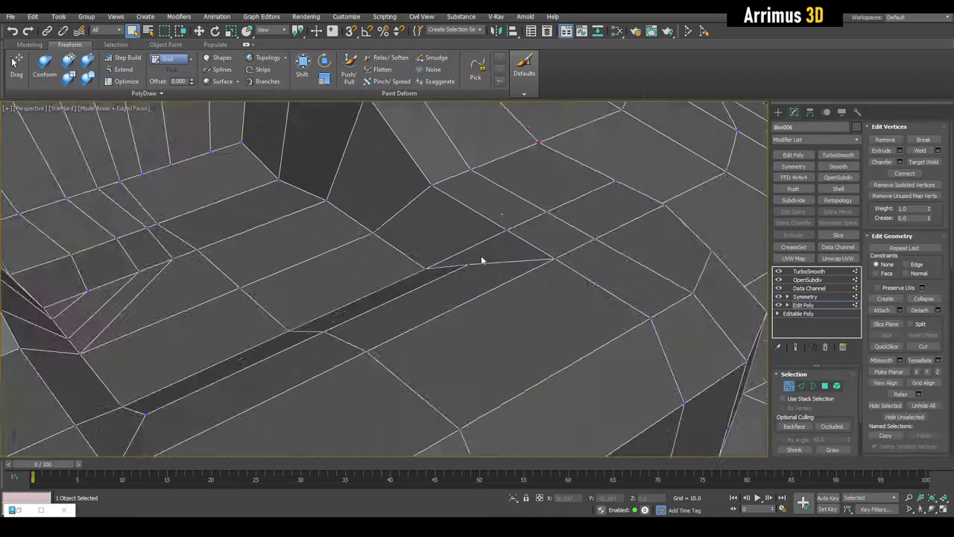
middle_click_drag(481, 261, 504, 236, "alt")
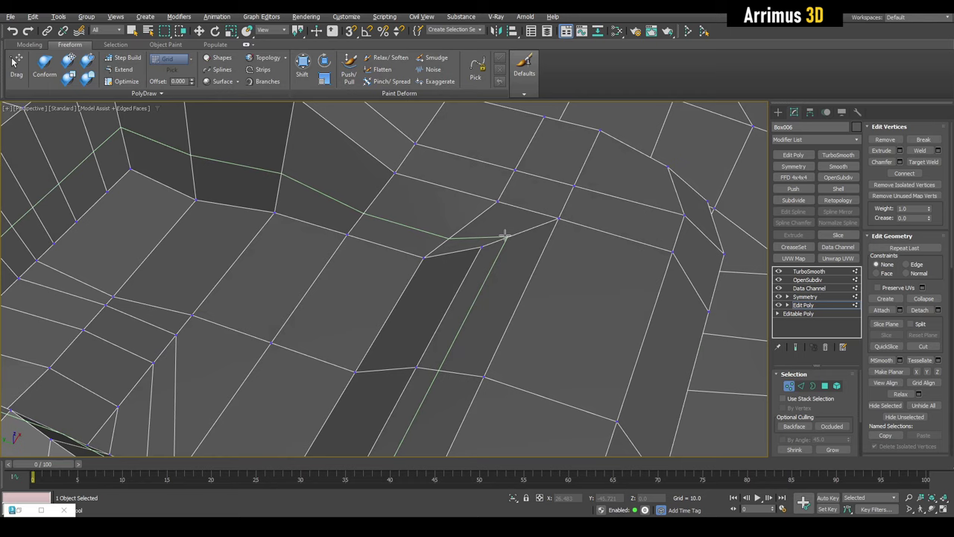
scroll(505, 271, "up", 3)
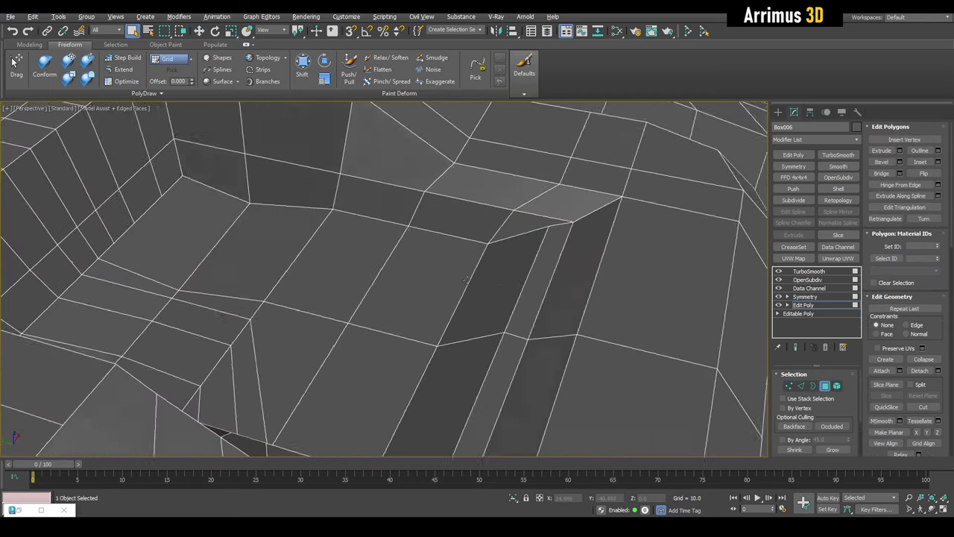
mouse_move(466, 280)
middle_mouse_down("alt")
mouse_move(417, 246)
mouse_move(422, 217)
middle_mouse_up("alt")
left_click(380, 224)
key("w")
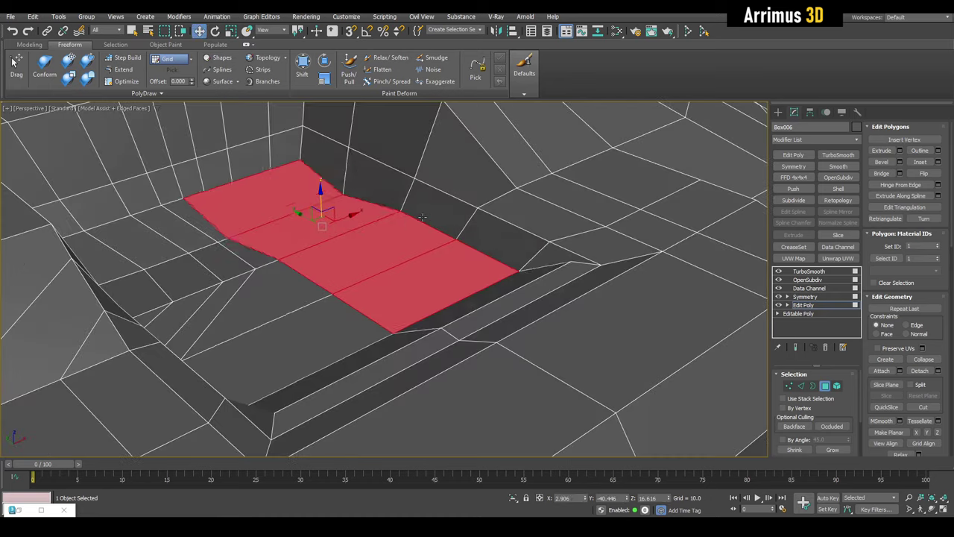
- Compare the new cut in the smoothed result and the edged cage
key("1")
key("q")
scroll(538, 283, "up", 3)
scroll(546, 304, "up", 2)
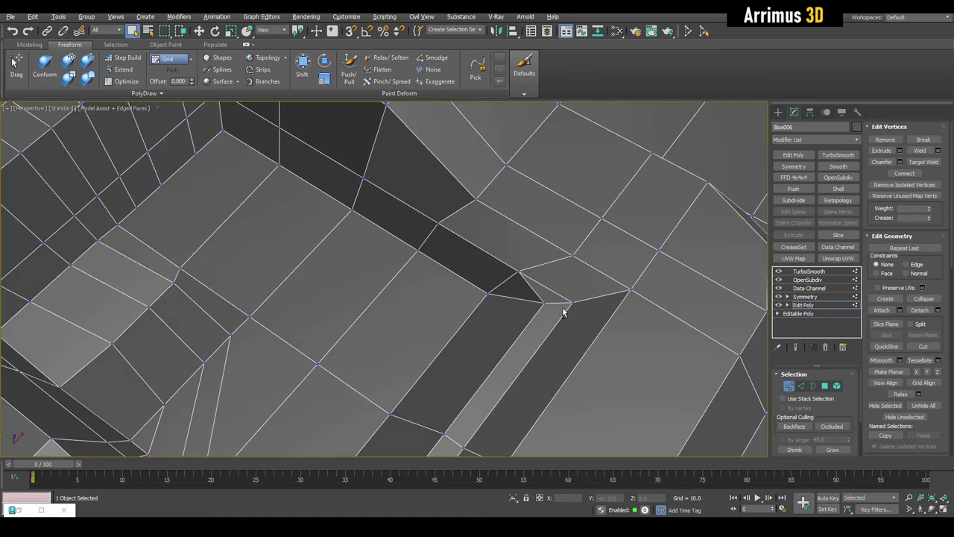
scroll(574, 308, "down", 3)
scroll(574, 308, "down", 2)
key("F4")
key("ctrl+e")
scroll(574, 309, "down", 2)
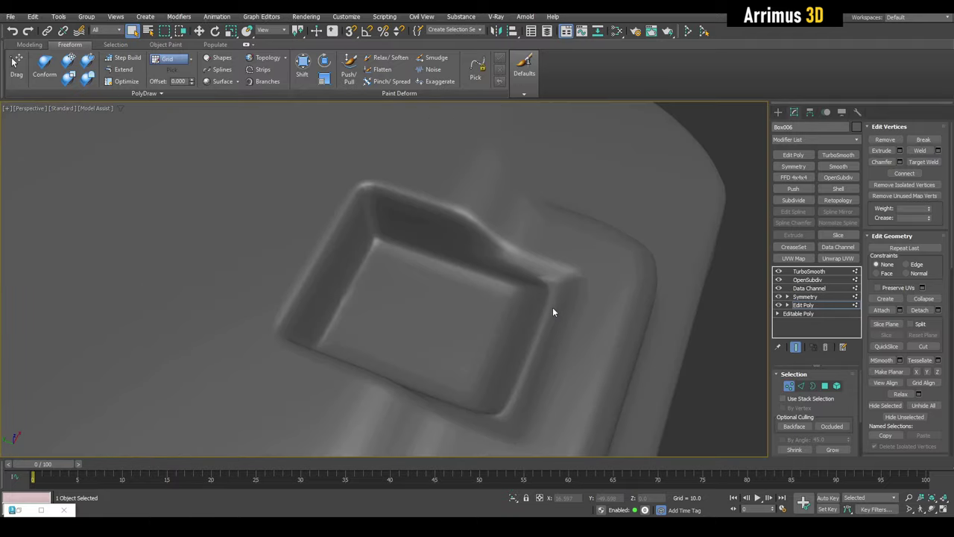
key("ctrl+e")
key("F4")
scroll(544, 298, "up", 2)
- Select the thin side polygon of the recess and inspect it from around
key("4")
left_click(533, 336)
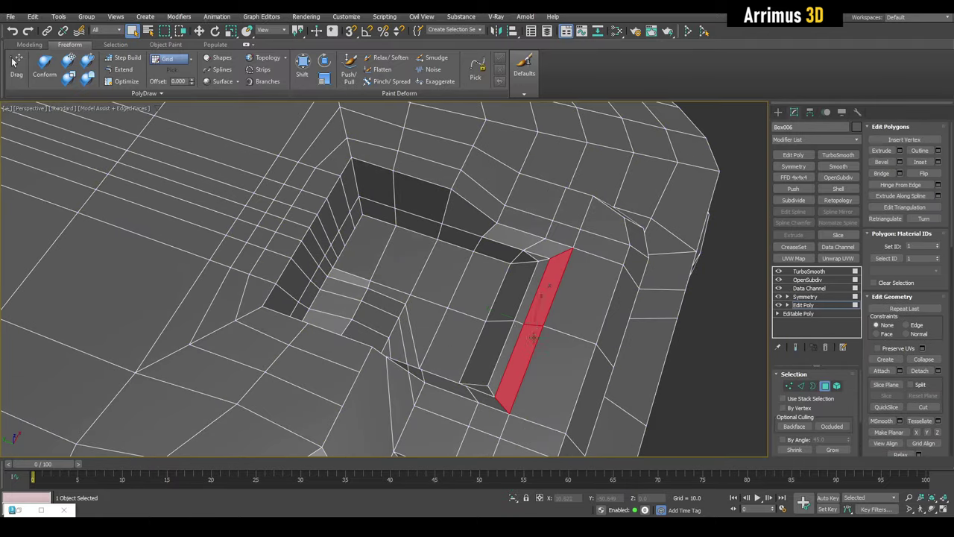
mouse_move(505, 314)
middle_mouse_down("alt")
mouse_move(641, 373)
mouse_move(451, 311)
middle_mouse_up("alt")
key("1")
key("q")
- Delete the left-half vertices and the top vertices of the canister mesh
scroll(419, 270, "down", 3)
scroll(432, 304, "down", 3)
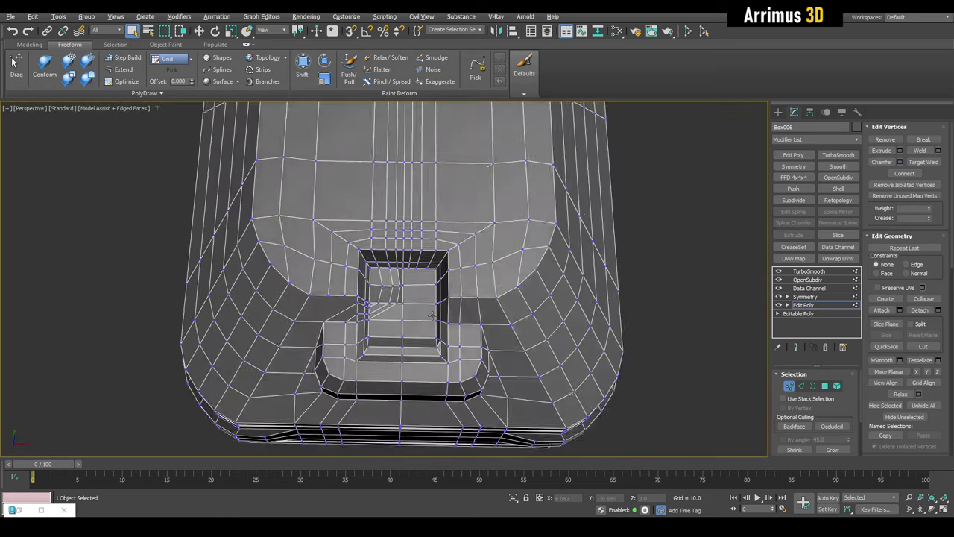
scroll(329, 191, "down", 3)
left_click_drag(395, 376, 395, 376)
key("Delete")
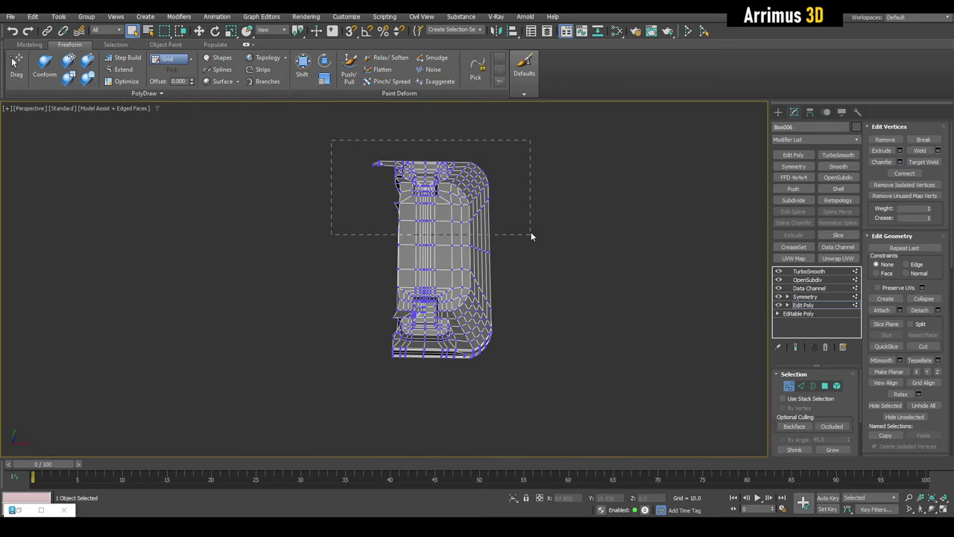
left_click_drag(531, 235, 531, 236)
key("Delete")
scroll(525, 232, "up", 5)
middle_click_drag(500, 213, 432, 276, "alt")
scroll(417, 263, "up", 2)
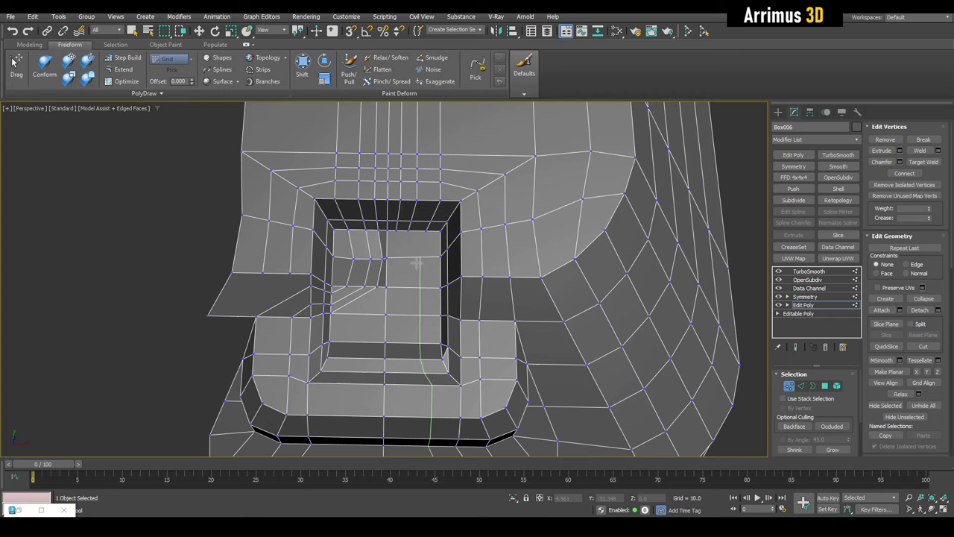
scroll(416, 262, "up", 1)
scroll(434, 257, "up", 2)
- Detach the recess floor polygons as a cloned object, Object063
double_click(448, 250)
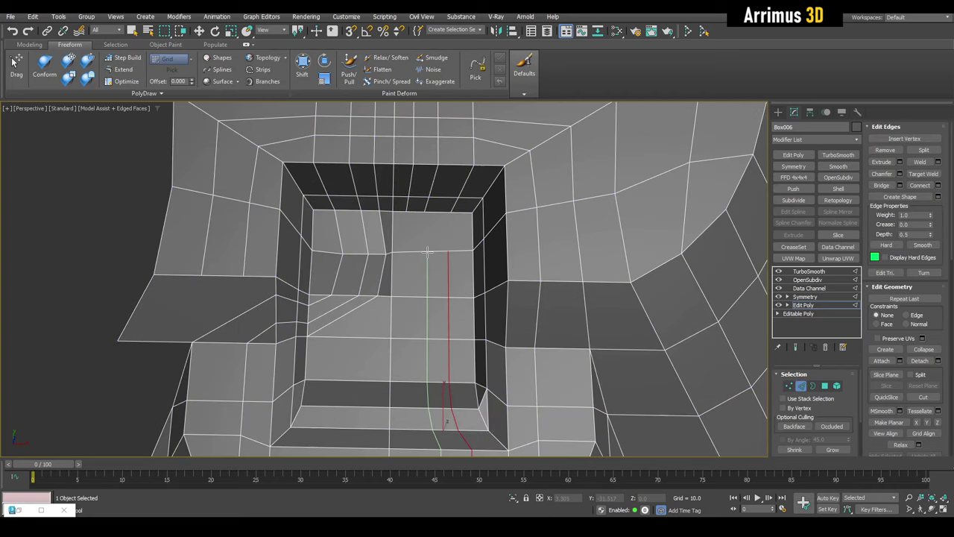
key("1")
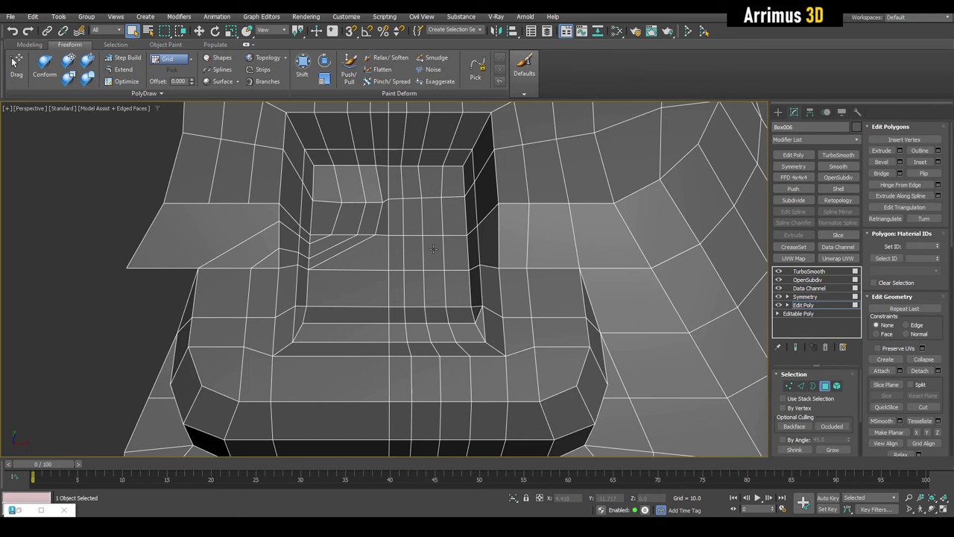
left_click(421, 246)
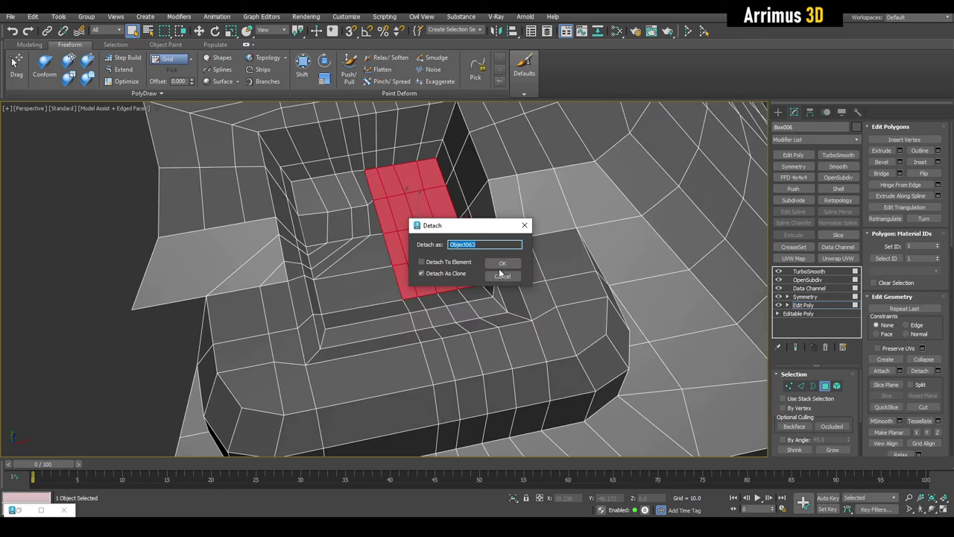
left_click(501, 265)
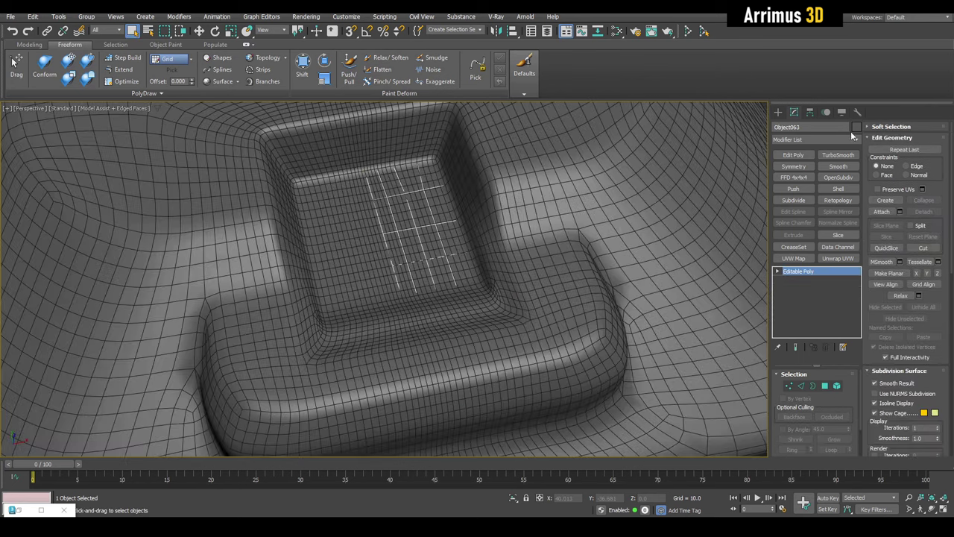
- Add a Shell modifier to Object063's Editable Poly for thickness
left_click(856, 127)
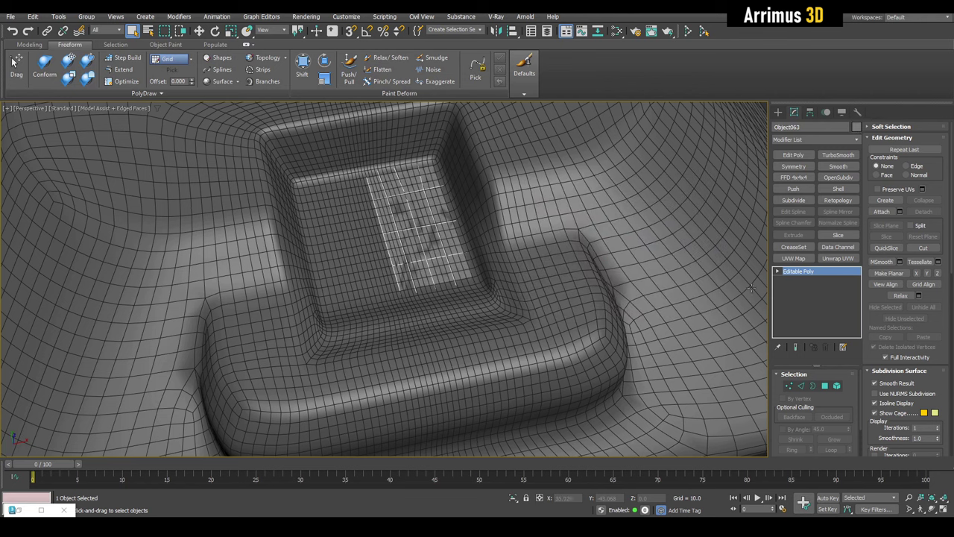
left_click(823, 305)
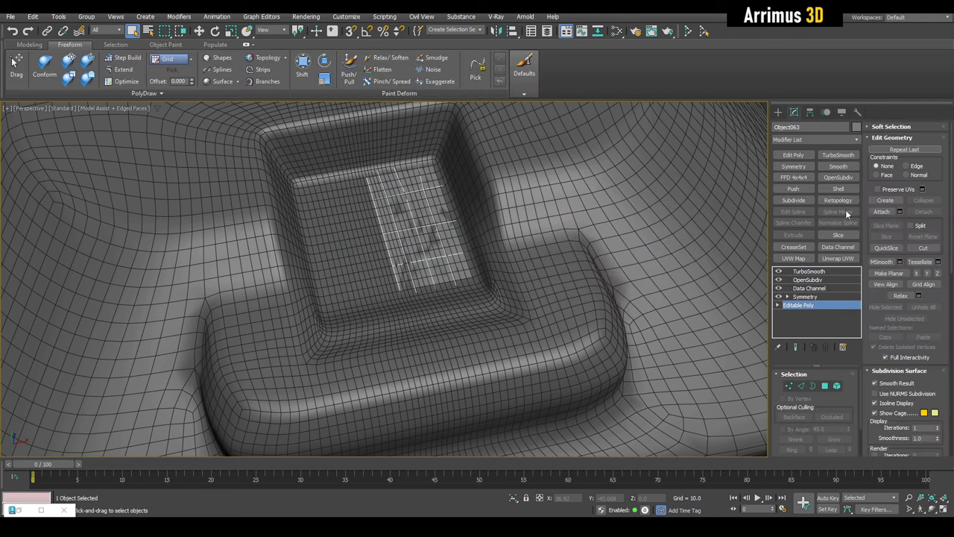
left_click(838, 189)
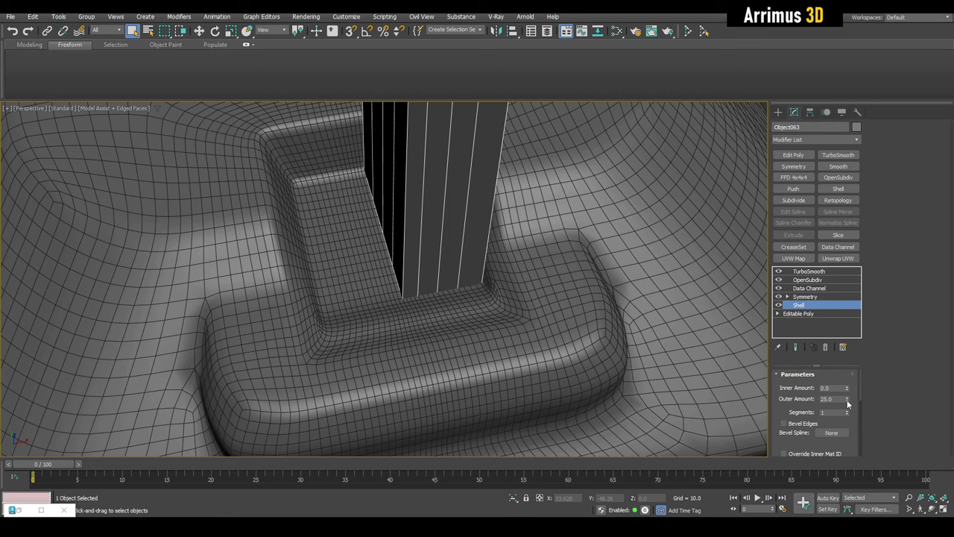
- Set the Shell Outer Amount to 1.74 and insert an Edit Poly layer below Shell
left_click_drag(846, 399, 846, 432)
middle_click_drag(631, 287, 671, 313, "alt")
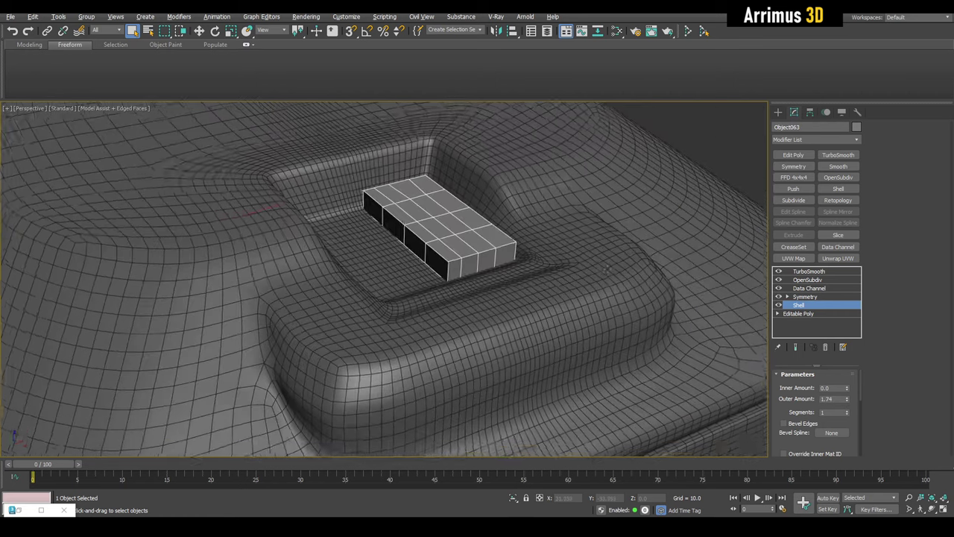
left_click(811, 313)
scroll(554, 255, "up", 3)
- Select the patch's outline vertices and move them to reshape the insert inside the recess
key("4")
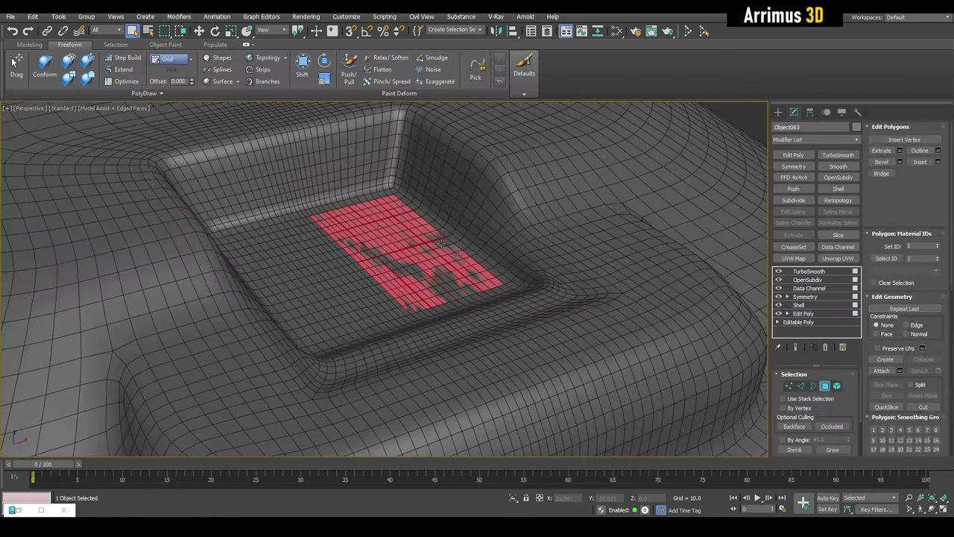
middle_click_drag(554, 255, 388, 246, "alt")
key("1")
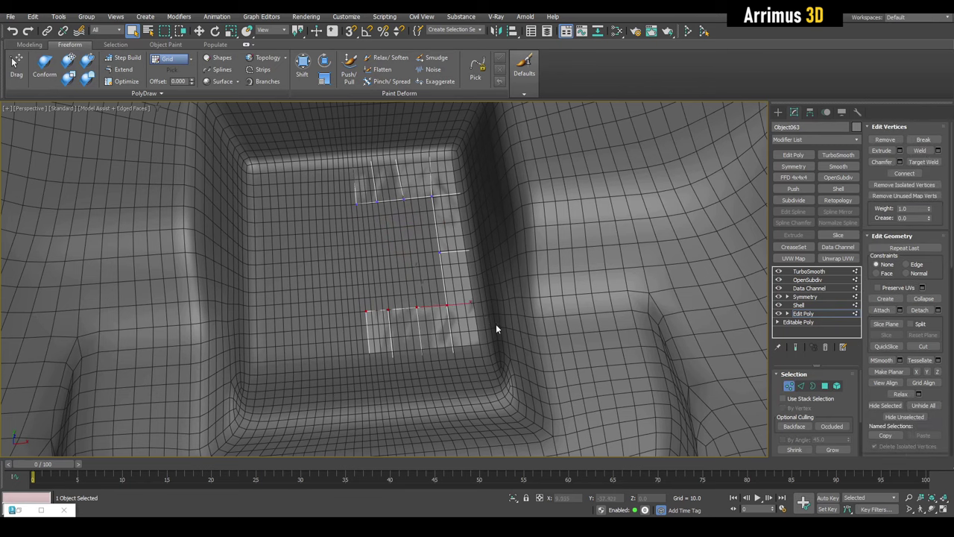
key("w")
key("ctrl+a")
middle_click_drag(417, 279, 448, 288, "alt")
key("ctrl+e")
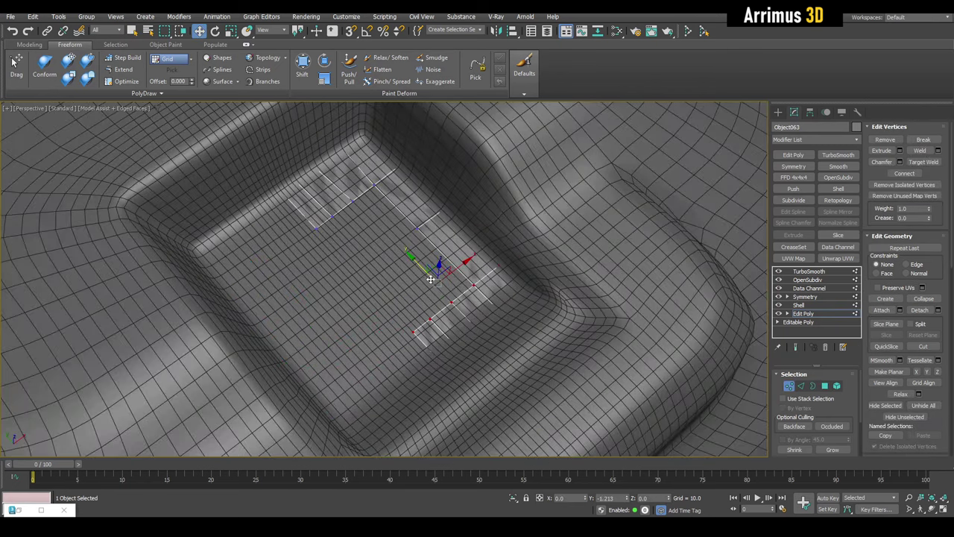
key("ctrl+e")
key("ctrl+e")
mouse_move(502, 305)
middle_mouse_down("alt")
mouse_move(383, 260)
mouse_move(276, 181)
middle_mouse_up("alt")
middle_click_drag(481, 237, 270, 176, "alt")
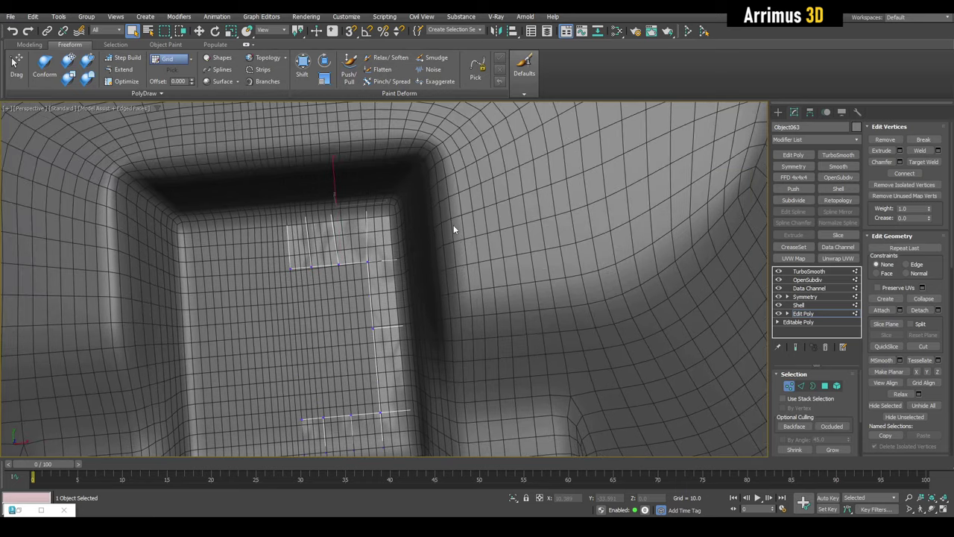
left_click(802, 305)
- Select the strip of four end polygons and Shift-move them upward into new geometry
middle_click_drag(448, 246, 506, 277, "alt")
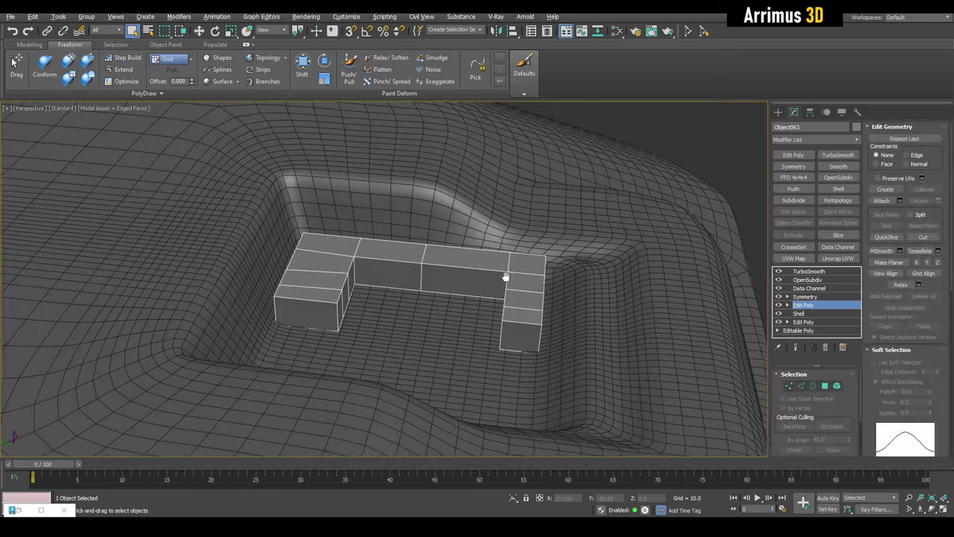
key("4")
scroll(507, 278, "up", 3)
mouse_move(486, 334)
middle_mouse_down("alt")
mouse_move(462, 283)
mouse_move(485, 283)
mouse_move(460, 296)
middle_mouse_up("alt")
left_click(394, 268)
key("q")
key("ctrl+d")
left_click(497, 255)
left_click(495, 305)
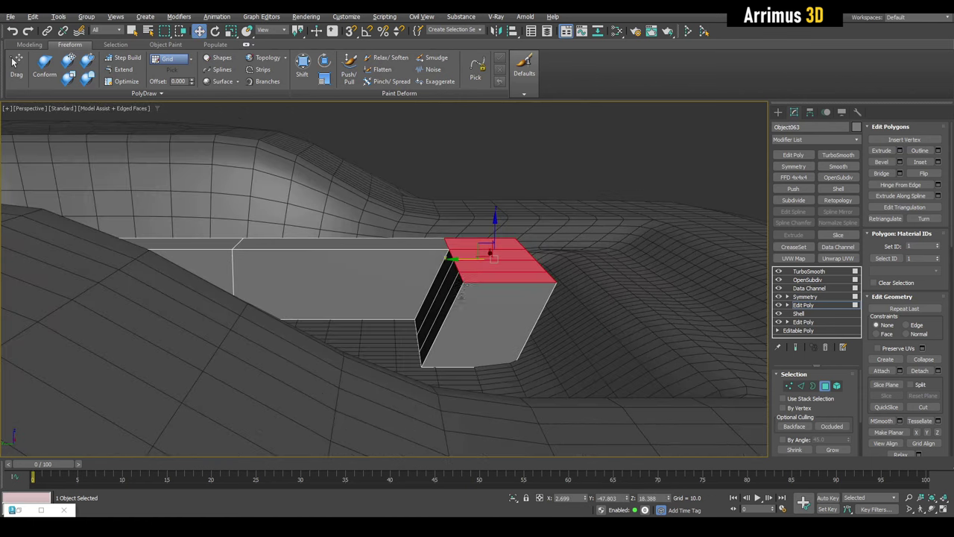
mouse_move(479, 245)
left_mouse_down("shift")
mouse_move(492, 209)
mouse_move(511, 240)
left_mouse_up("shift")
- Narrow and tilt the raised end faces, previewing the smoothed result
key("r")
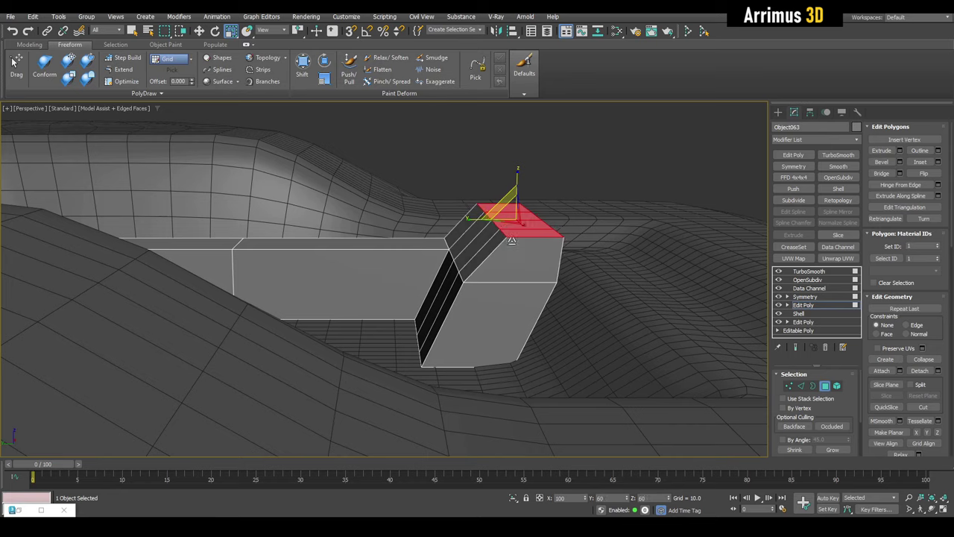
middle_click_drag(515, 265, 527, 238, "alt")
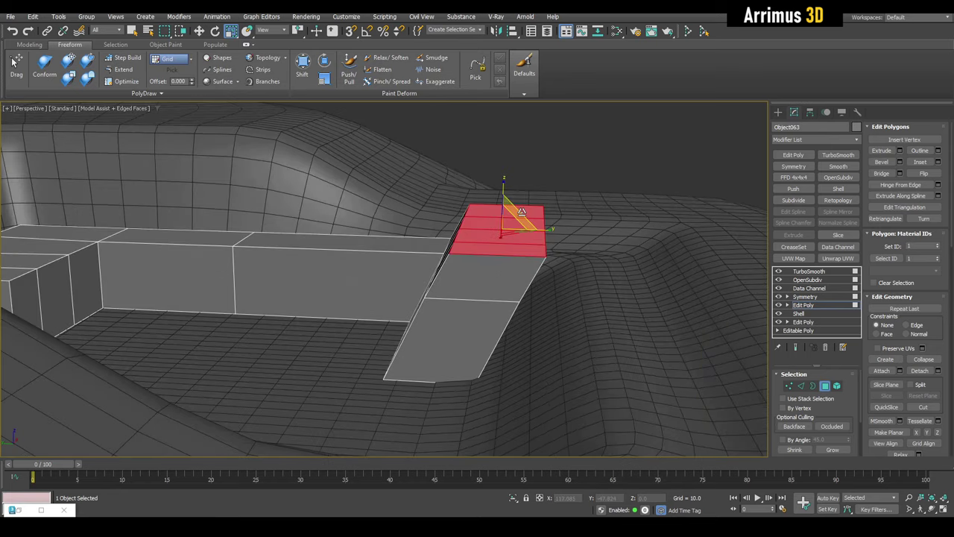
mouse_move(521, 212)
left_mouse_down()
mouse_move(518, 224)
mouse_move(538, 219)
left_mouse_up()
key("e")
key("w")
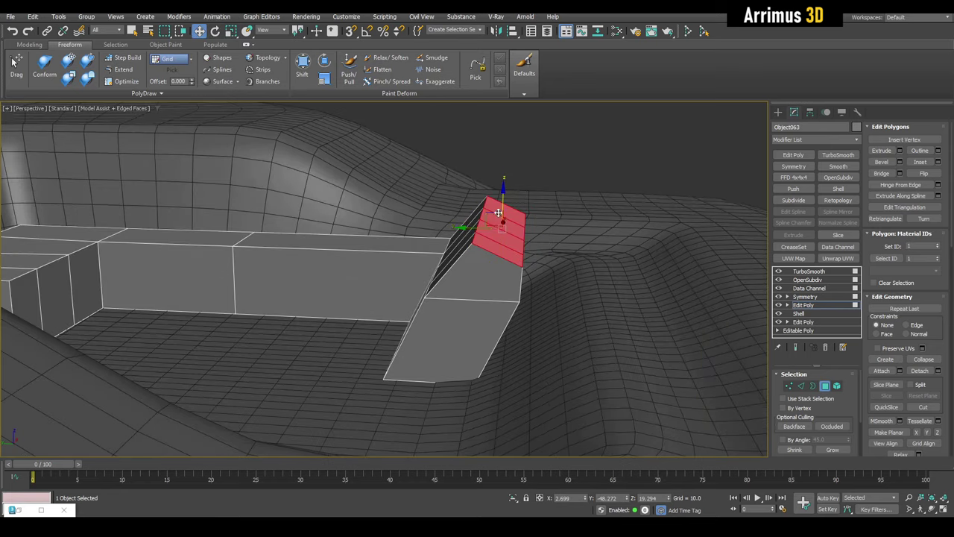
key("q")
key("ctrl+e")
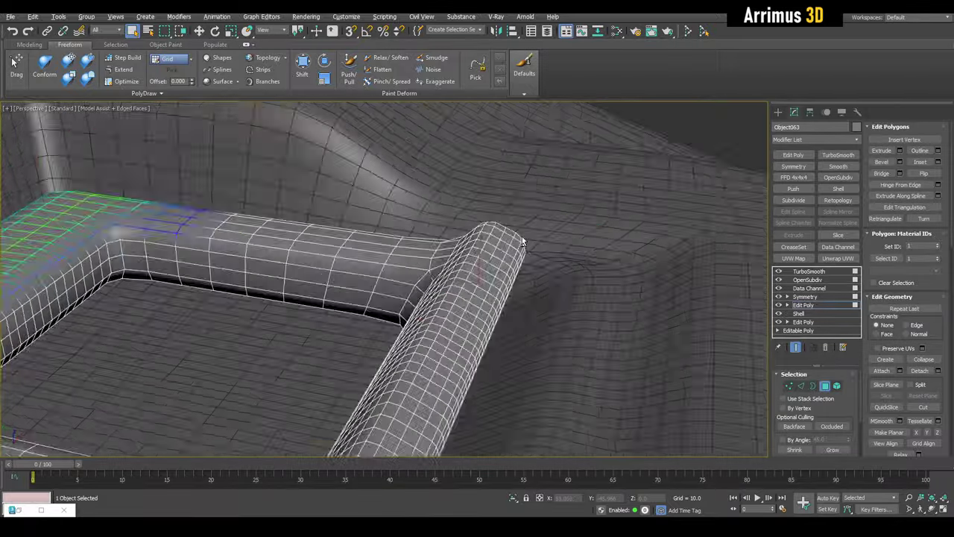
key("ctrl+e")
- Connect two new edge loops along the tilted section and check the smoothed result
key("2")
key("ctrl+shift+e")
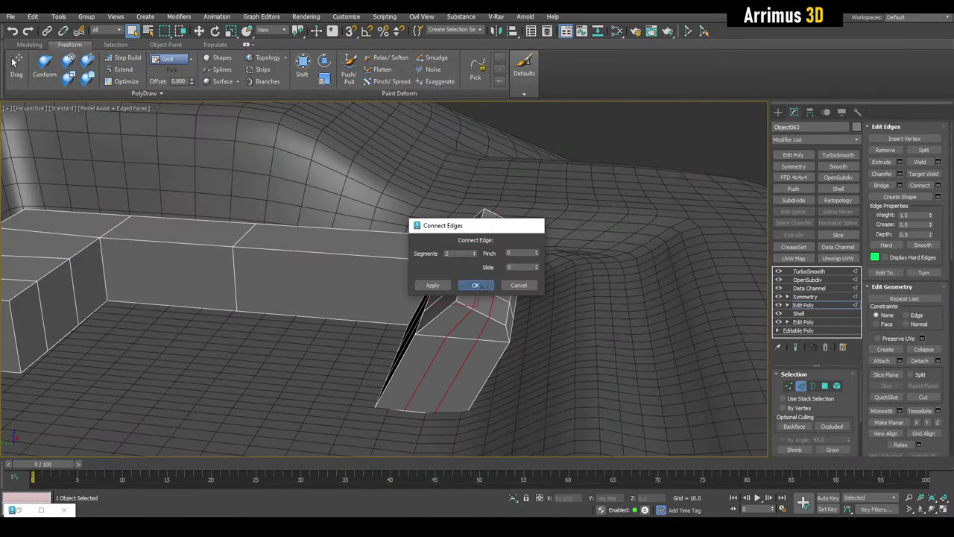
left_click(475, 284)
middle_click_drag(476, 285, 471, 286, "alt")
key("4")
left_click(399, 260)
key("w")
mouse_move(445, 183)
middle_mouse_down("alt")
mouse_move(429, 184)
mouse_move(473, 213)
mouse_move(391, 224)
mouse_move(423, 284)
mouse_move(445, 299)
mouse_move(474, 374)
mouse_move(440, 296)
mouse_move(438, 257)
middle_mouse_up("alt")
key("ctrl+e")
key("F4")
key("q")
- Move a small patch of Box006's top faces down along Z into a recess inside the frame
left_click(422, 266)
key("F4")
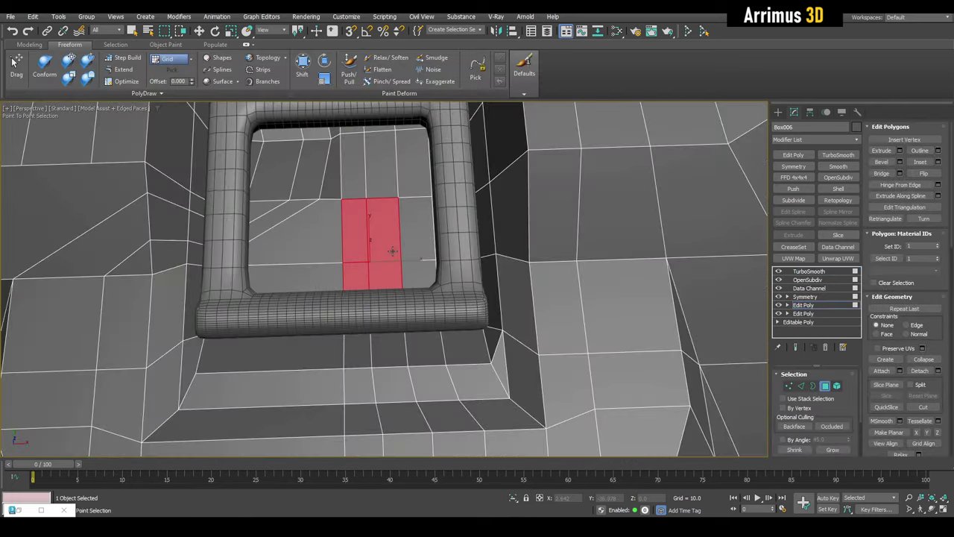
middle_click_drag(392, 252, 373, 266, "alt")
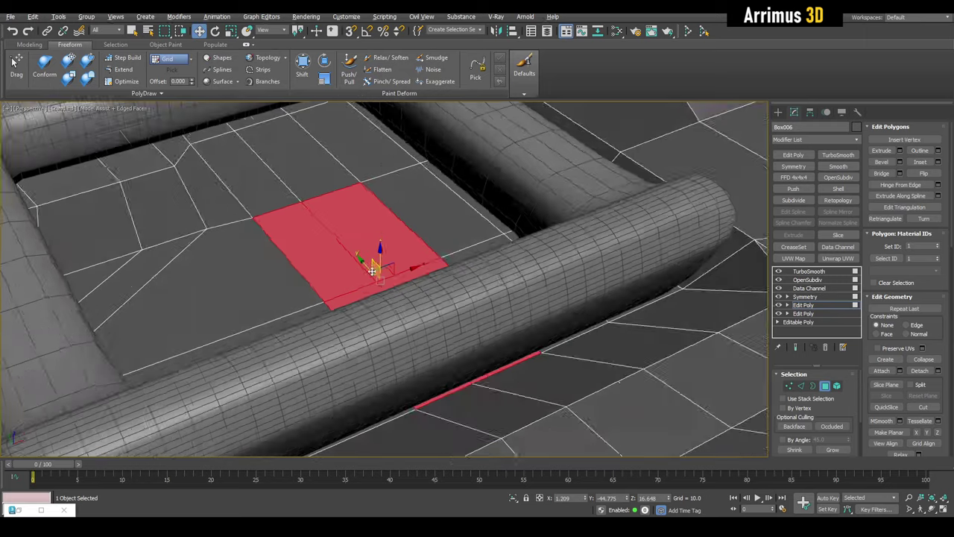
key("w")
left_click_drag(380, 260, 379, 318)
scroll(379, 318, "down", 3)
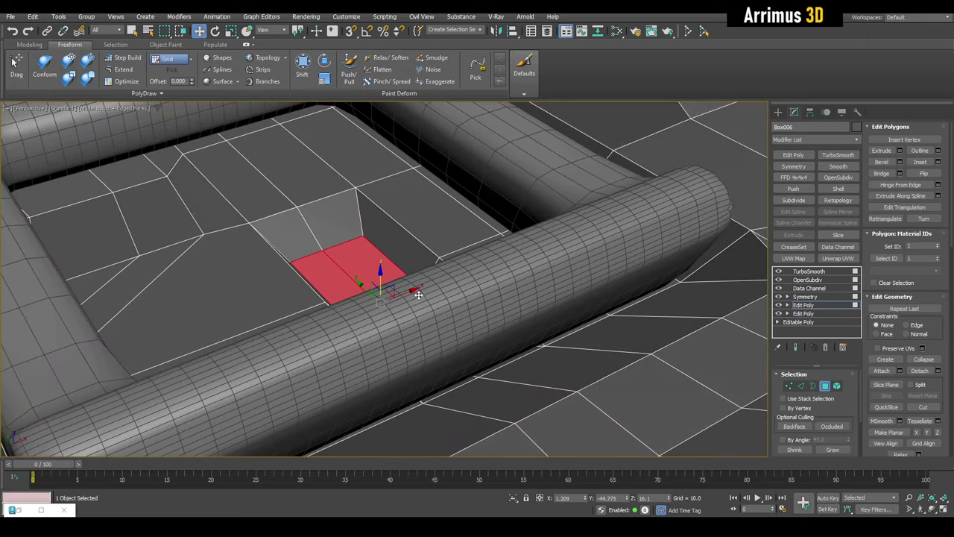
middle_click_drag(379, 318, 378, 293, "alt")
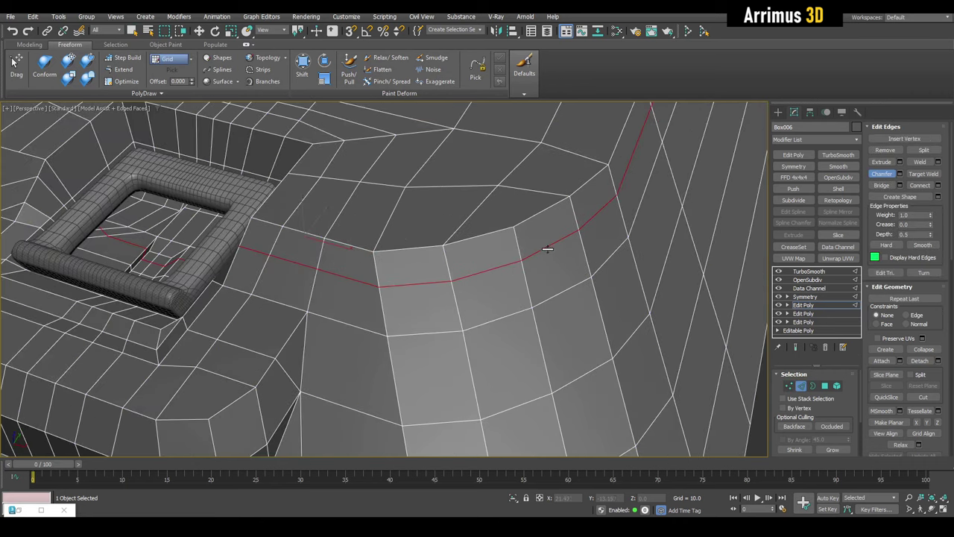
- Undo a trial chamfer and cut a new edge across the side wall
left_click_drag(547, 249, 548, 251)
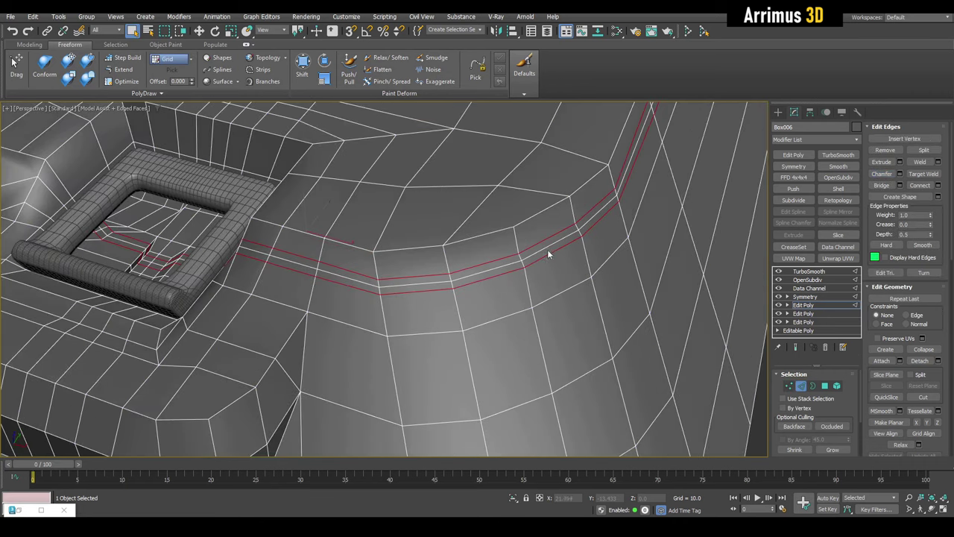
key("ctrl+z")
left_click(824, 386, "ctrl")
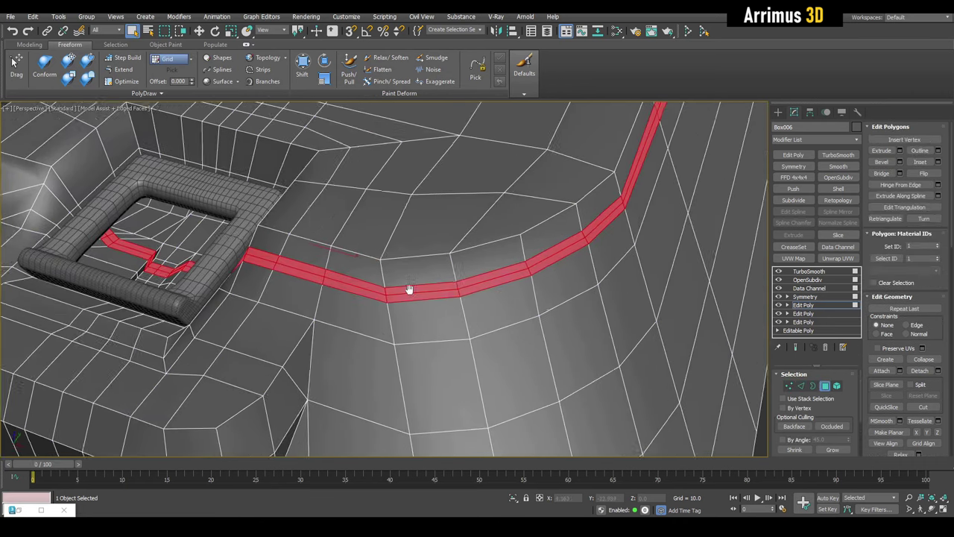
mouse_move(411, 287)
middle_mouse_down("alt")
mouse_move(504, 314)
mouse_move(519, 298)
mouse_move(479, 237)
mouse_move(507, 214)
middle_mouse_up("alt")
scroll(481, 305, "down", 3)
key("2")
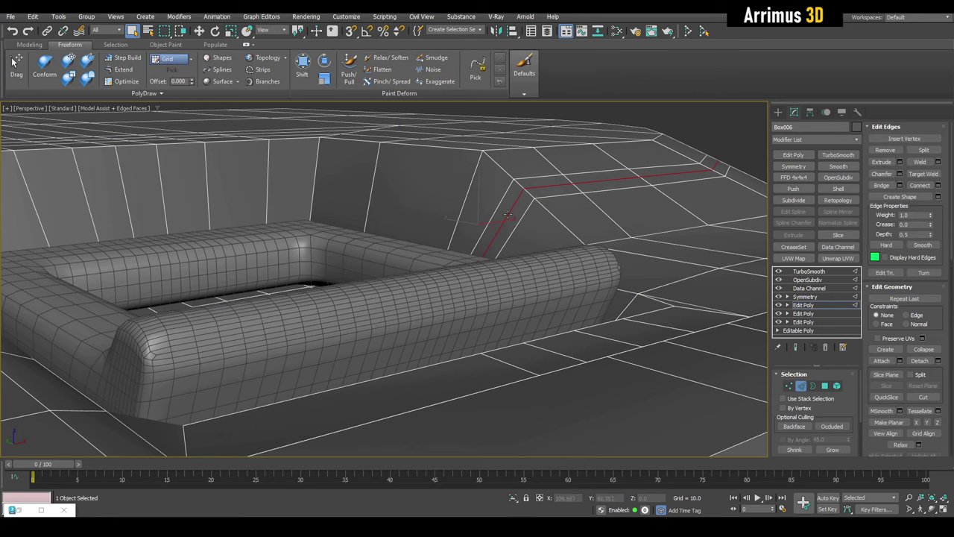
key("1")
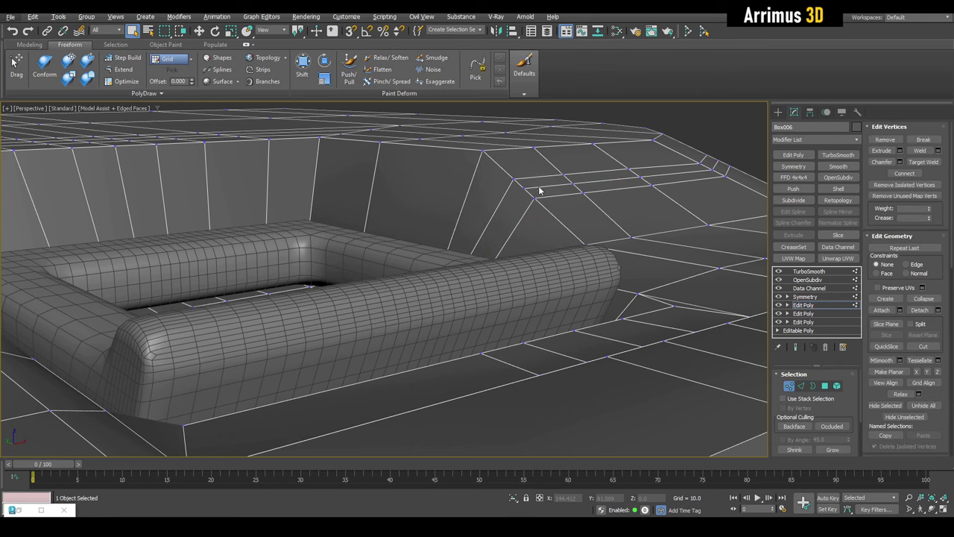
middle_click_drag(540, 192, 545, 204, "alt")
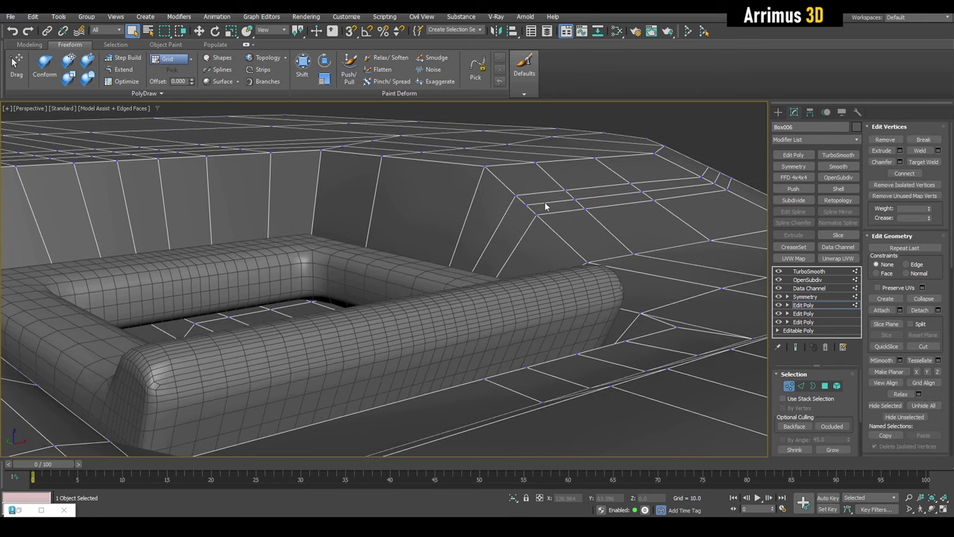
key("2")
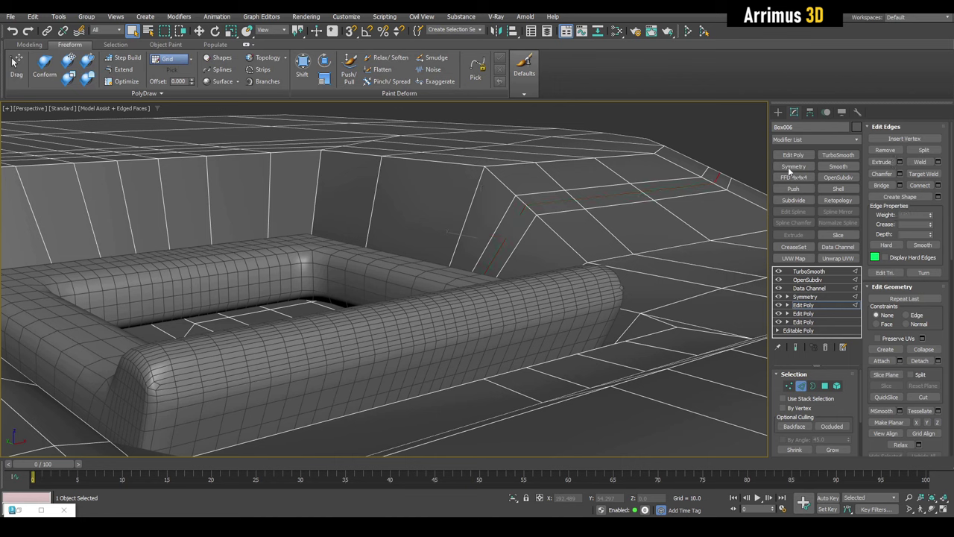
key("1")
key("alt+c")
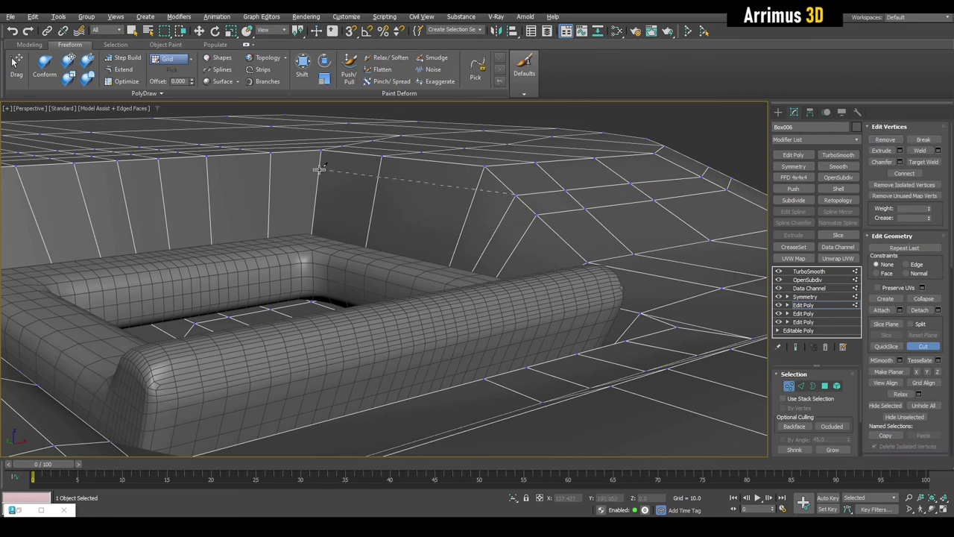
left_click(319, 170)
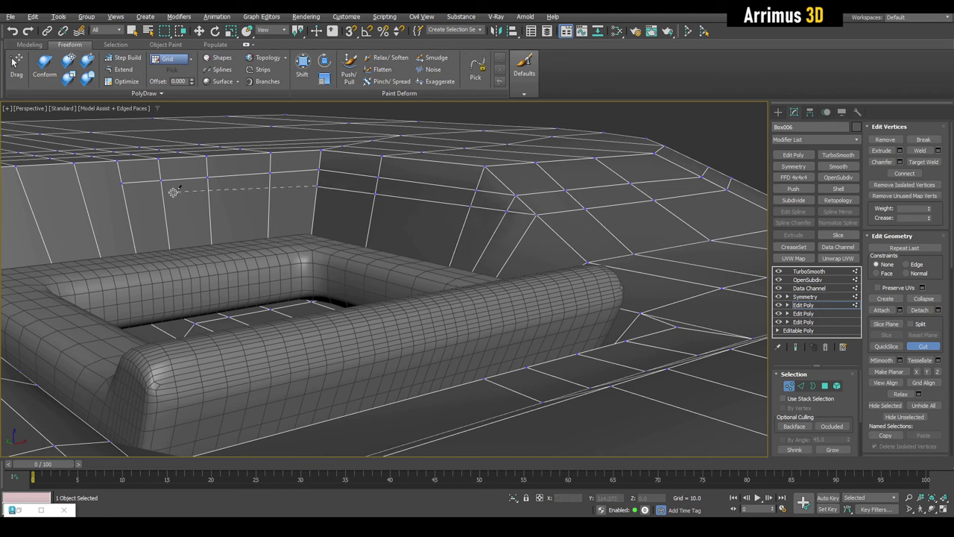
- Select the strip of wall polygons running around the corner
key("2")
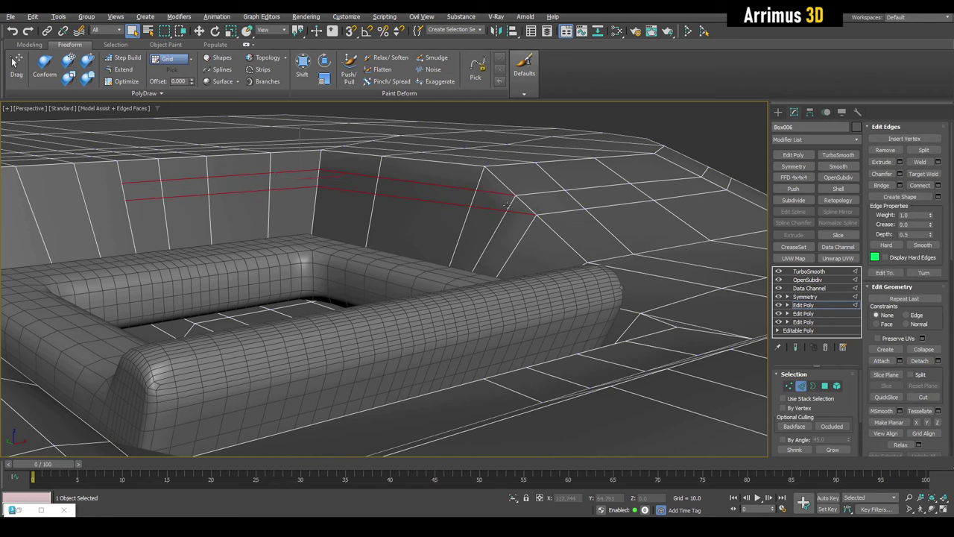
key("4")
left_click(507, 202)
left_click(536, 202)
left_click(593, 190, "shift")
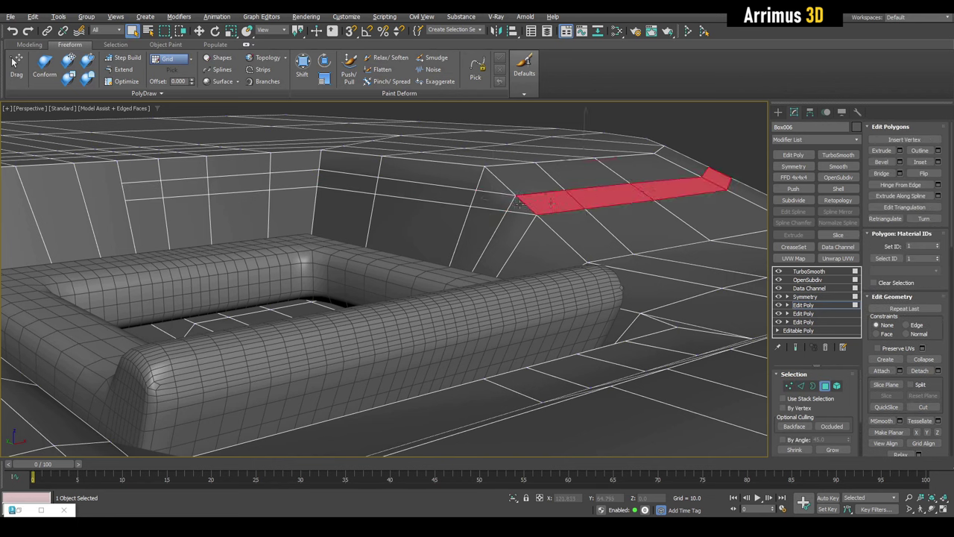
right_click(488, 203)
left_click(218, 183, "shift")
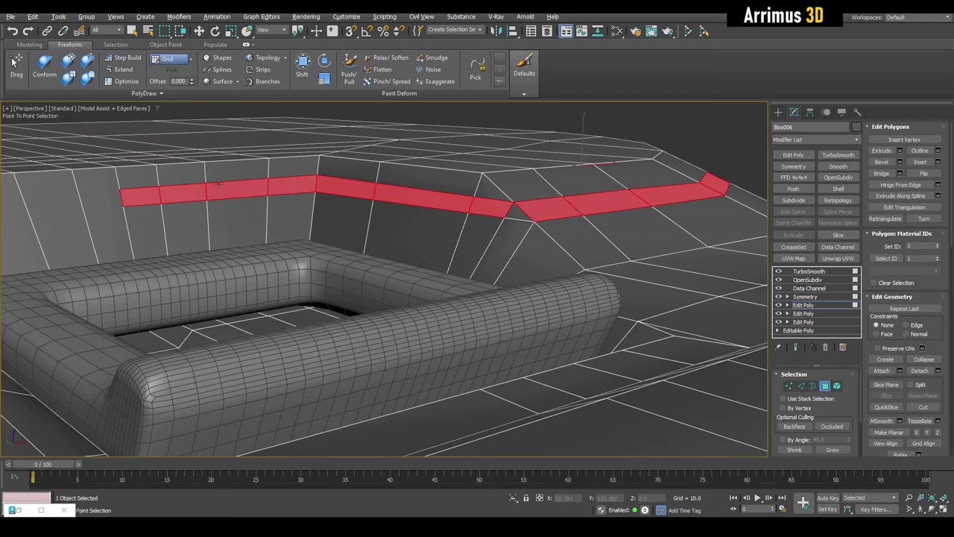
middle_click_drag(513, 214, 447, 246, "alt")
scroll(447, 246, "up", 3)
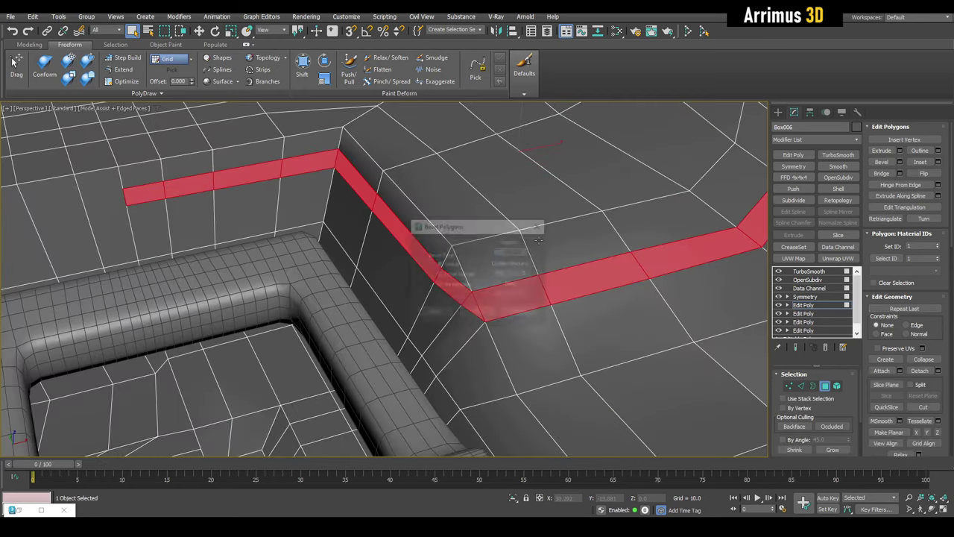
- Bevel the strip inward by -0.66 and select the groove's edge loop
left_click(899, 161)
left_click_drag(525, 252, 526, 284)
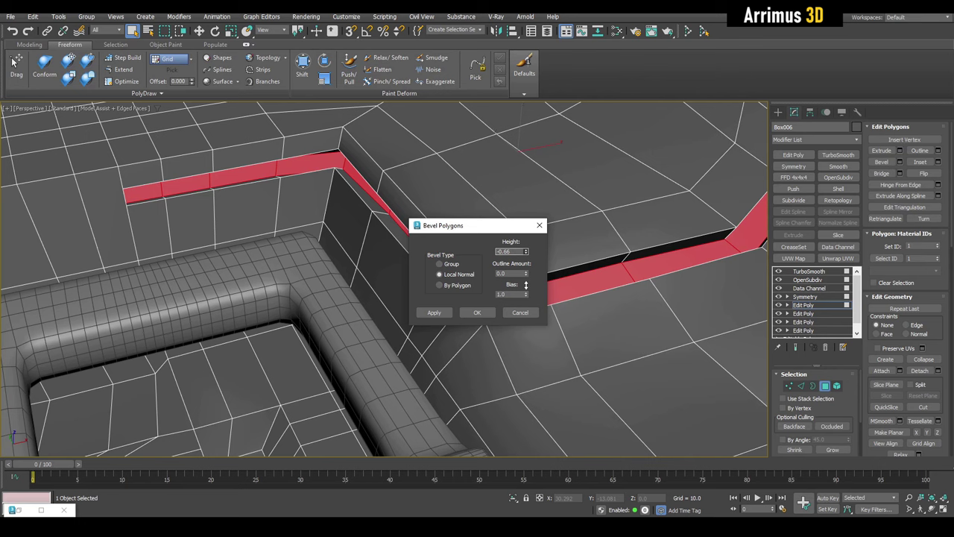
left_click(489, 312)
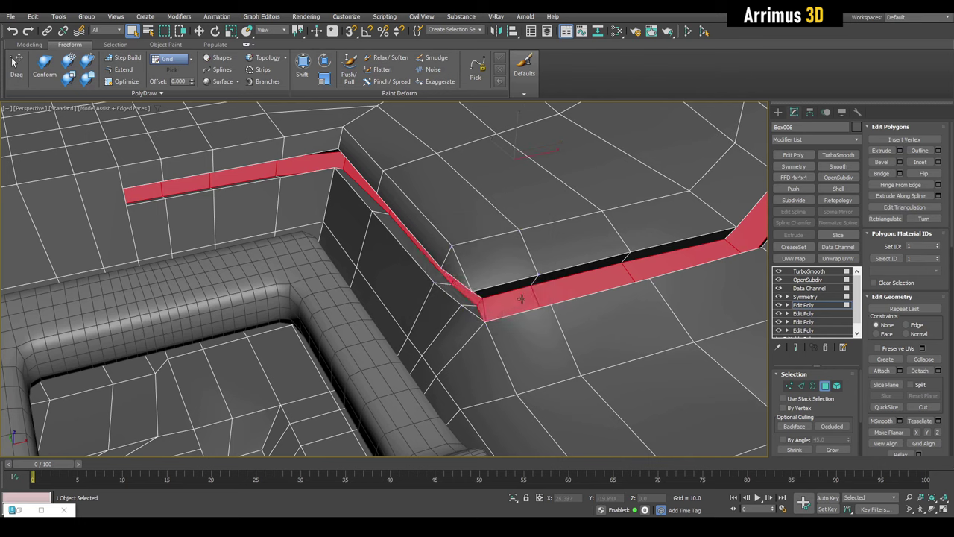
mouse_move(489, 312)
middle_mouse_down("alt")
mouse_move(523, 223)
mouse_move(567, 215)
mouse_move(593, 282)
mouse_move(458, 293)
mouse_move(442, 273)
mouse_move(459, 236)
middle_mouse_up("alt")
key("1")
key("2")
double_click(524, 206)
- Raise the groove's edge loop to thin the groove, checking the smoothed inner corner
key("w")
left_click_drag(521, 177, 526, 163)
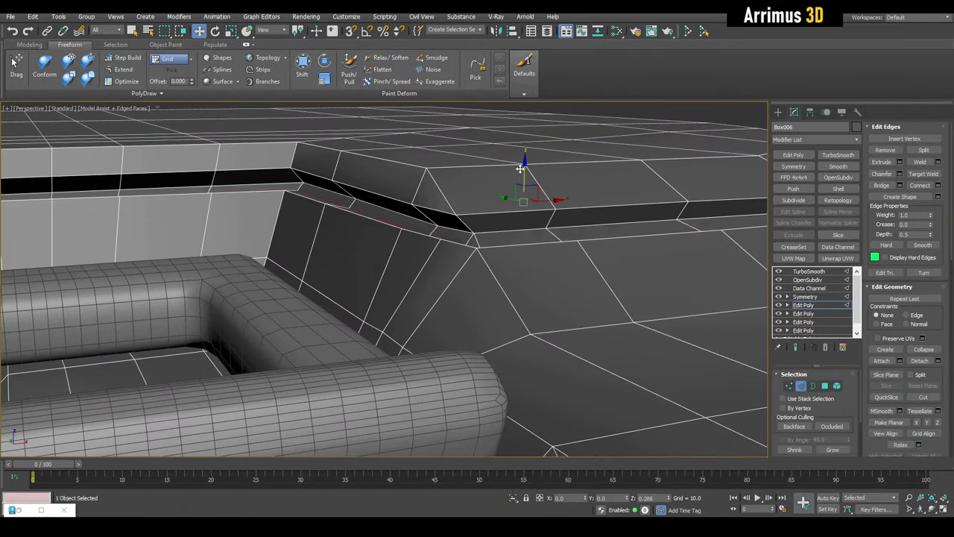
mouse_move(516, 170)
middle_mouse_down("alt")
mouse_move(445, 213)
mouse_move(551, 224)
mouse_move(575, 206)
mouse_move(507, 240)
mouse_move(495, 286)
mouse_move(524, 278)
mouse_move(430, 273)
mouse_move(463, 214)
mouse_move(517, 222)
mouse_move(531, 280)
mouse_move(428, 194)
middle_mouse_up("alt")
key("F4")
key("2")
scroll(512, 218, "up", 3)
scroll(512, 219, "down", 5)
key("F4")
scroll(517, 269, "up", 3)
key("2")
key("F4")
key("F4")
scroll(531, 280, "up", 3)
- Select a vertex near the groove corner and preview the smoothed surface
key("1")
scroll(531, 279, "up", 3)
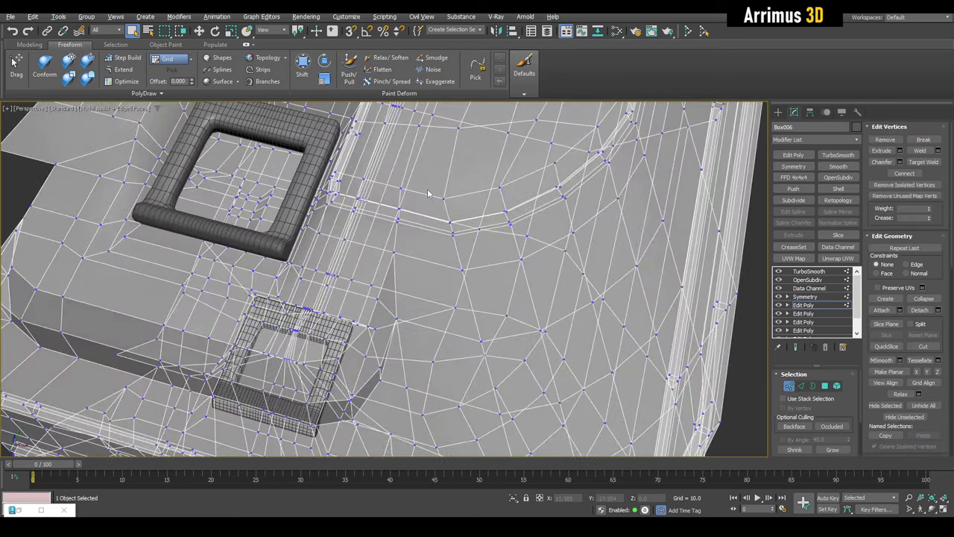
left_click_drag(425, 176, 463, 275)
key("w")
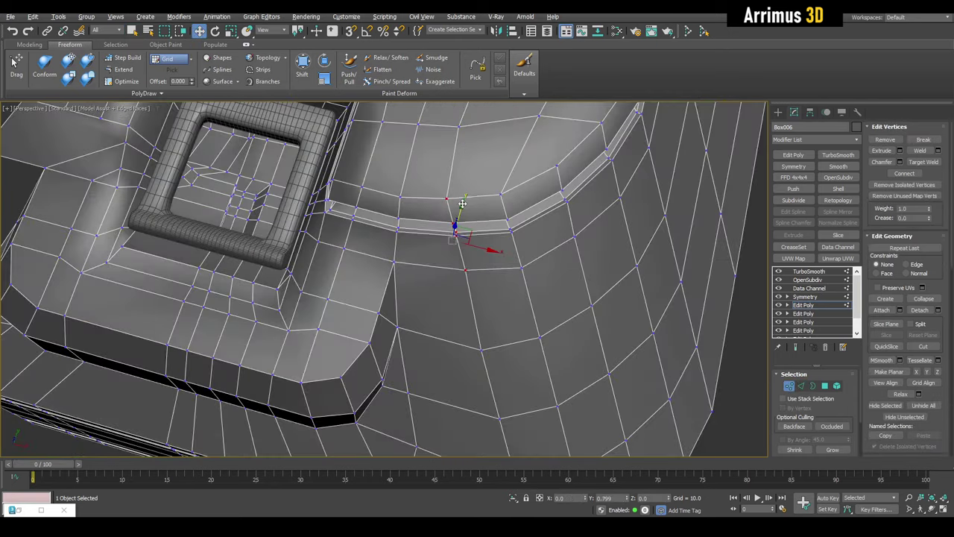
key("F4")
scroll(462, 202, "down", 3)
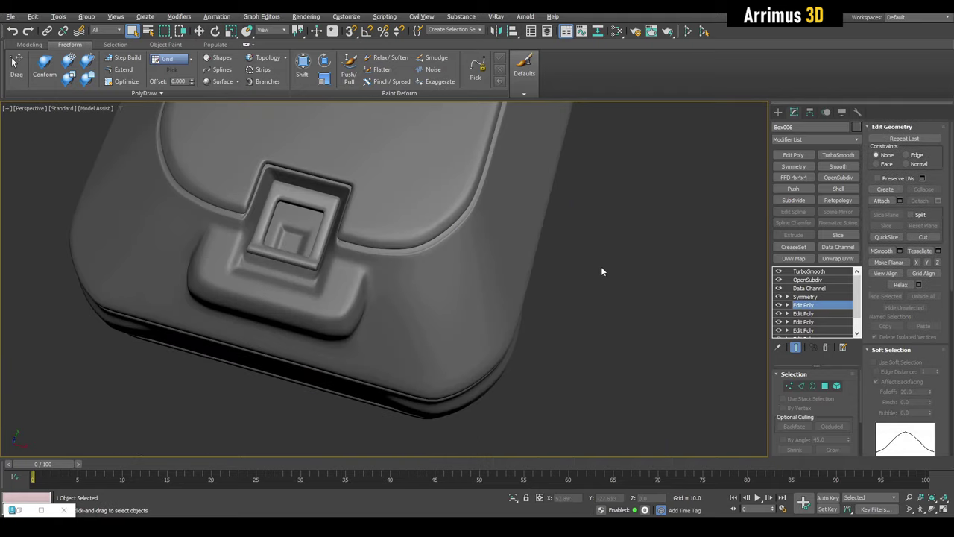
- Deselect, zoom out to the whole canister, and reselect it with wireframe edges shown
middle_click_drag(601, 266, 514, 225, "alt")
key("ctrl+d")
scroll(487, 276, "down", 3)
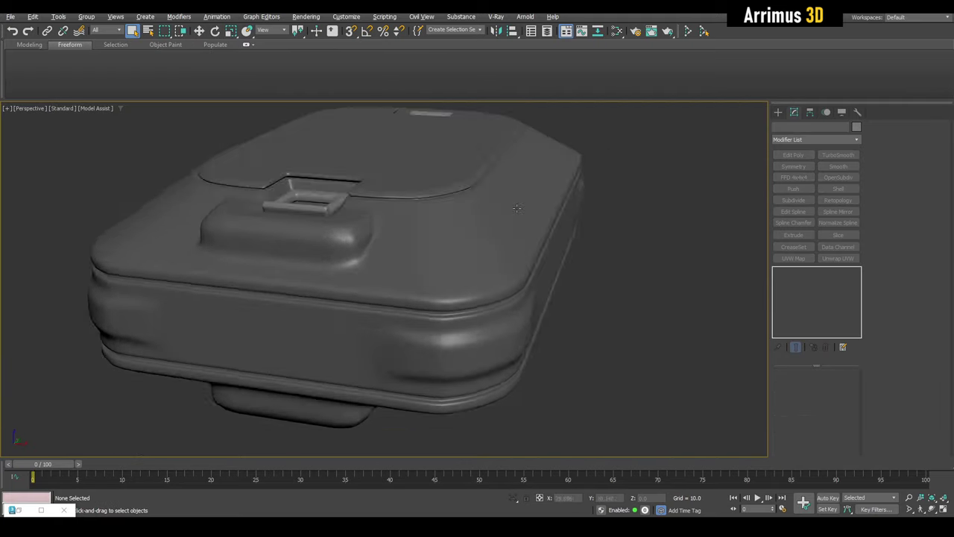
mouse_move(487, 276)
middle_mouse_down("alt")
mouse_move(479, 229)
mouse_move(517, 253)
middle_mouse_up("alt")
left_click(518, 253)
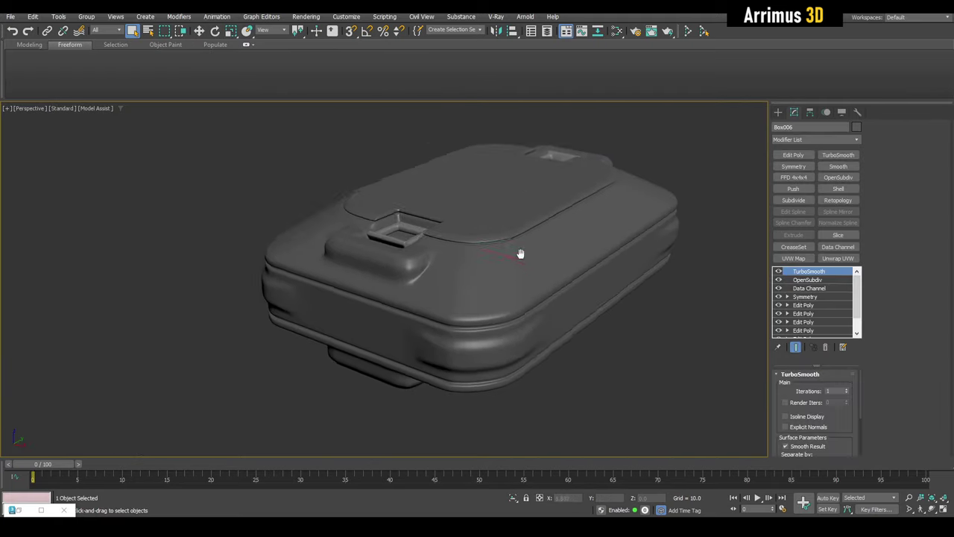
key("F4")
scroll(517, 254, "up", 5)
- In Edit Poly, move the vertical edge loop on the canister's side
left_click(803, 305)
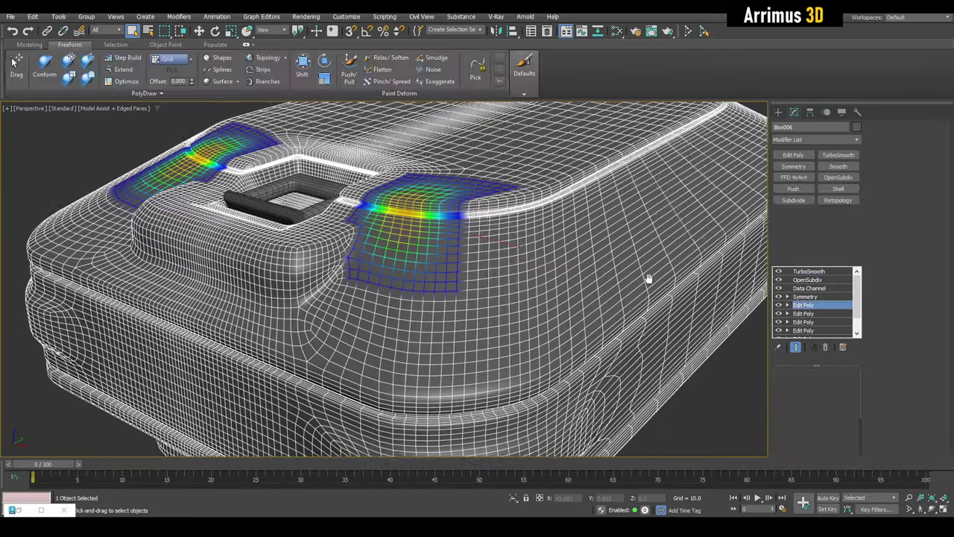
key("1")
scroll(626, 238, "up", 3)
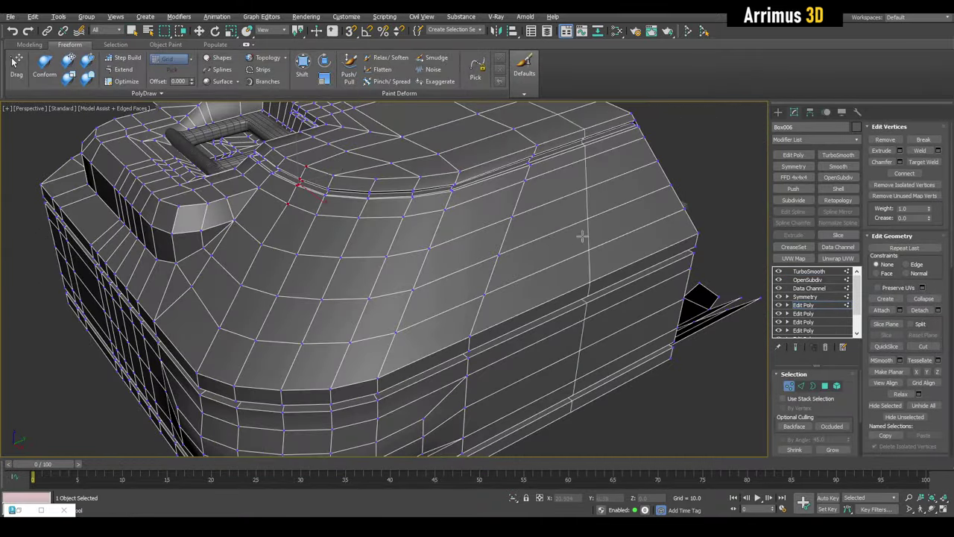
key("2")
double_click(615, 224)
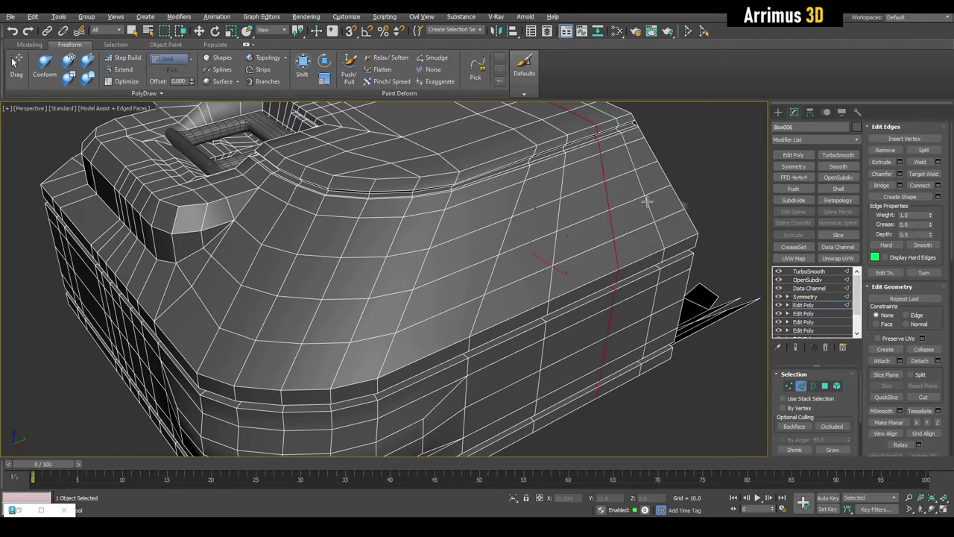
key("w")
middle_click_drag(616, 224, 594, 284, "alt")
left_click(684, 240)
- Select the strip of faces along the top edge and check the smoothed corner
middle_click_drag(683, 239, 662, 213, "alt")
key("4")
key("q")
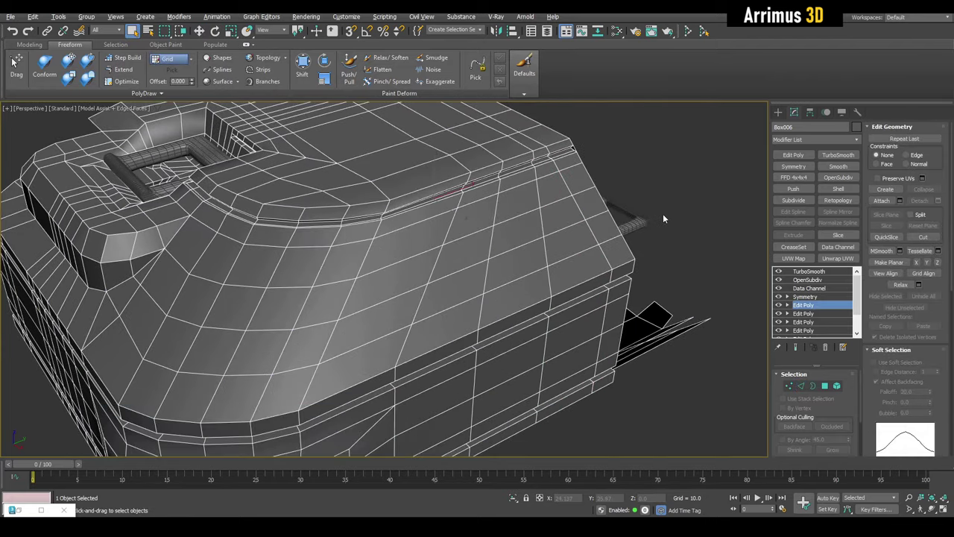
left_click(588, 207)
left_click(544, 216, "shift")
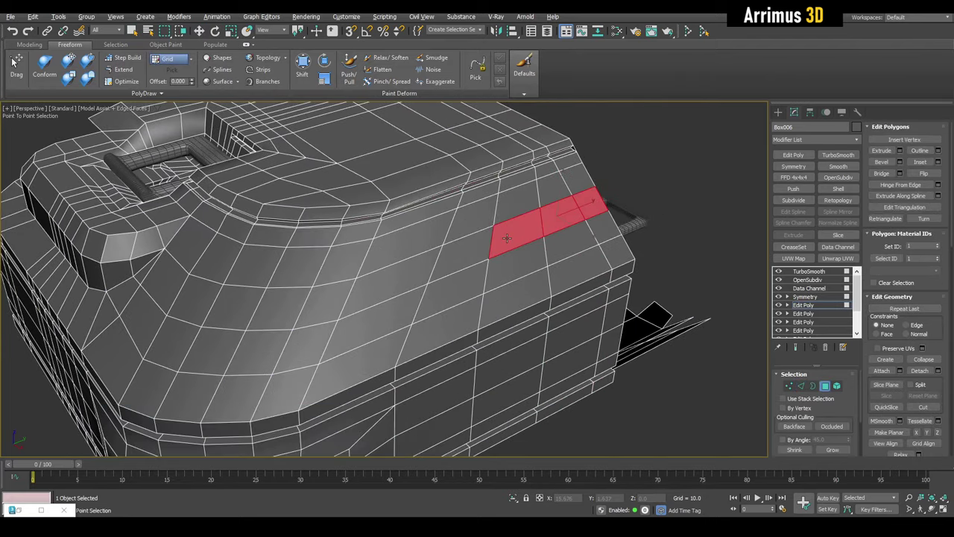
middle_click_drag(567, 216, 544, 209, "alt")
key("w")
key("F4")
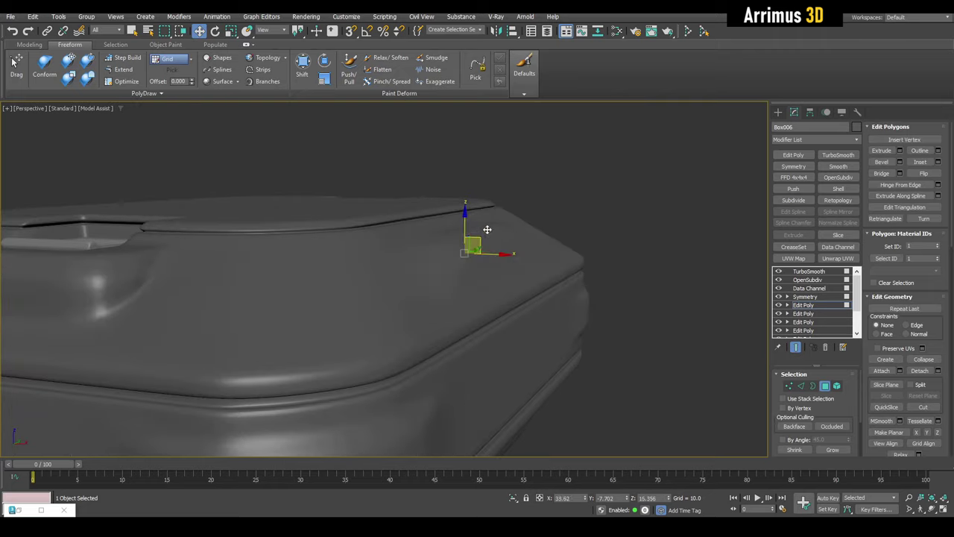
mouse_move(487, 228)
middle_mouse_down("alt")
mouse_move(462, 258)
mouse_move(472, 252)
mouse_move(466, 236)
mouse_move(545, 307)
middle_mouse_up("alt")
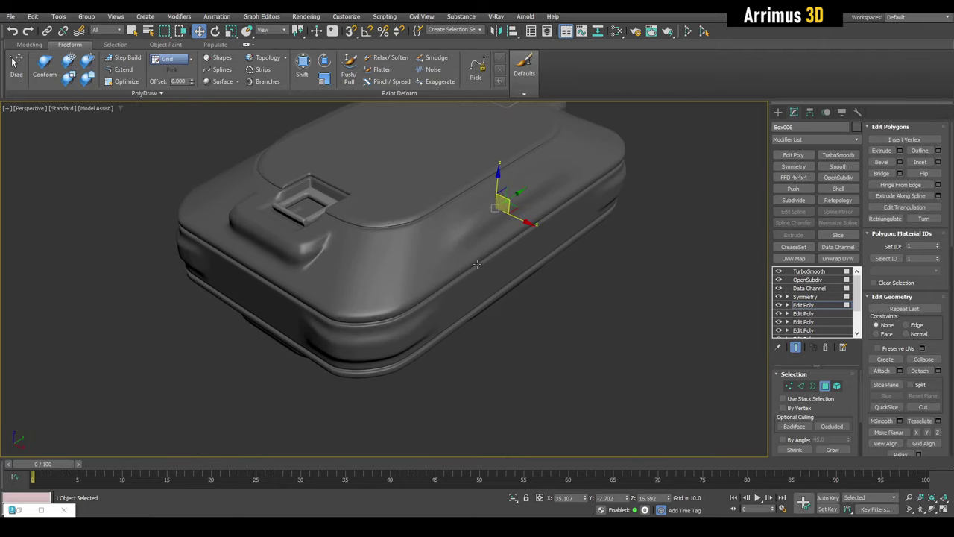
key("F4")
scroll(547, 296, "up", 5)
- Cut new edges outlining a panel patch with an angled corner on the upper side
key("q")
key("1")
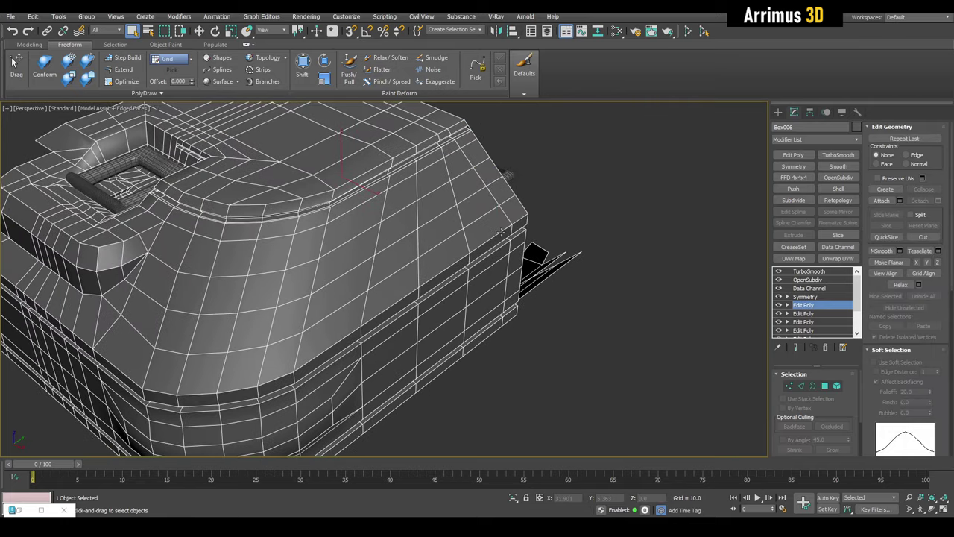
scroll(500, 219, "up", 2)
scroll(498, 227, "up", 2)
key("alt+c")
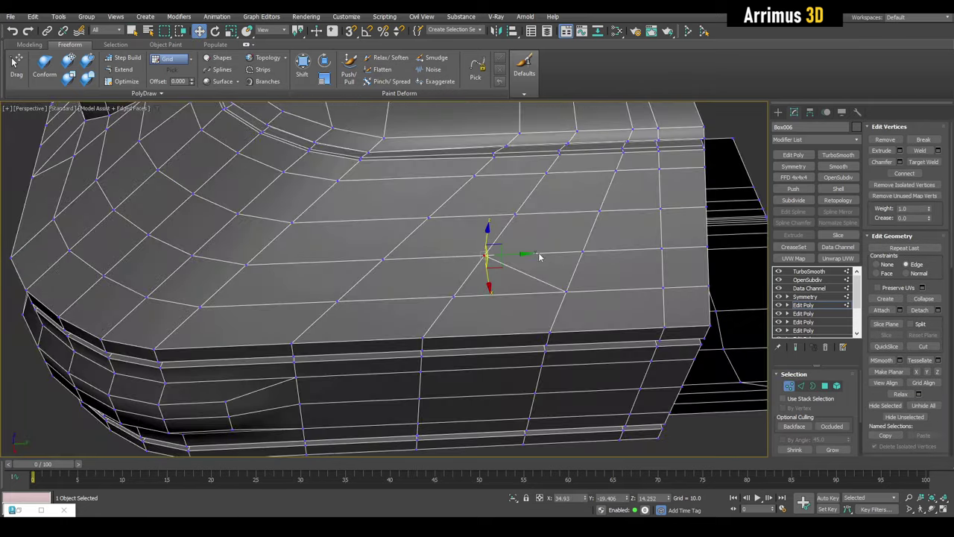
key("2")
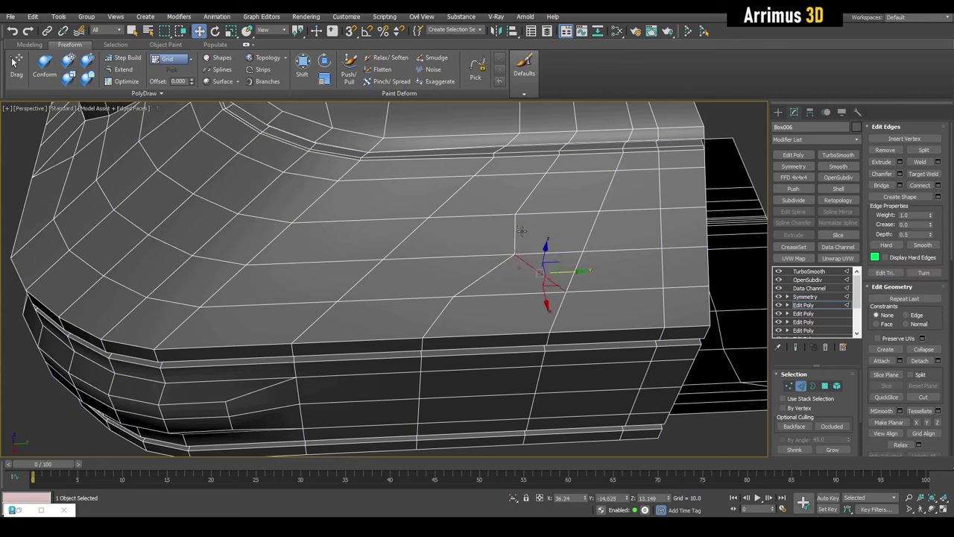
key("4")
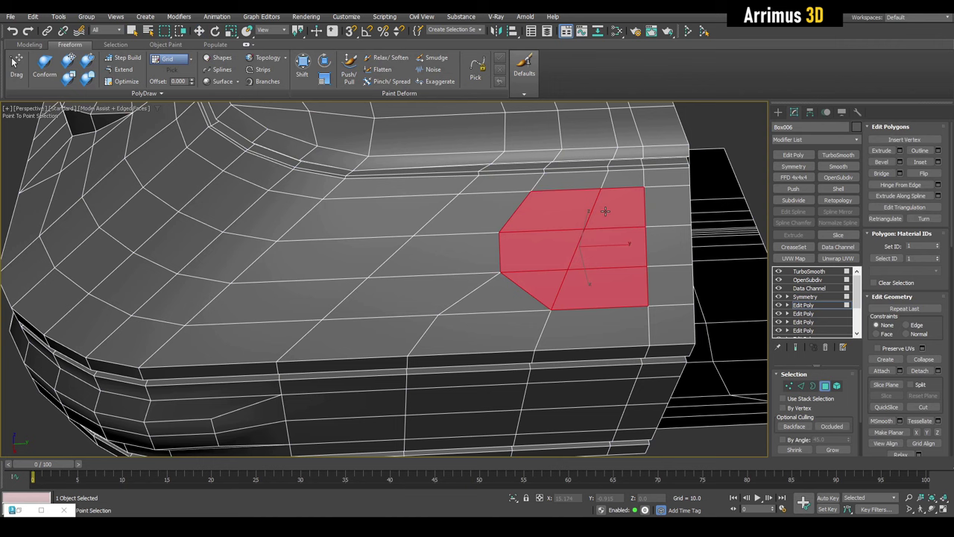
- Target Weld the stray cut vertex onto its neighbour
key("1")
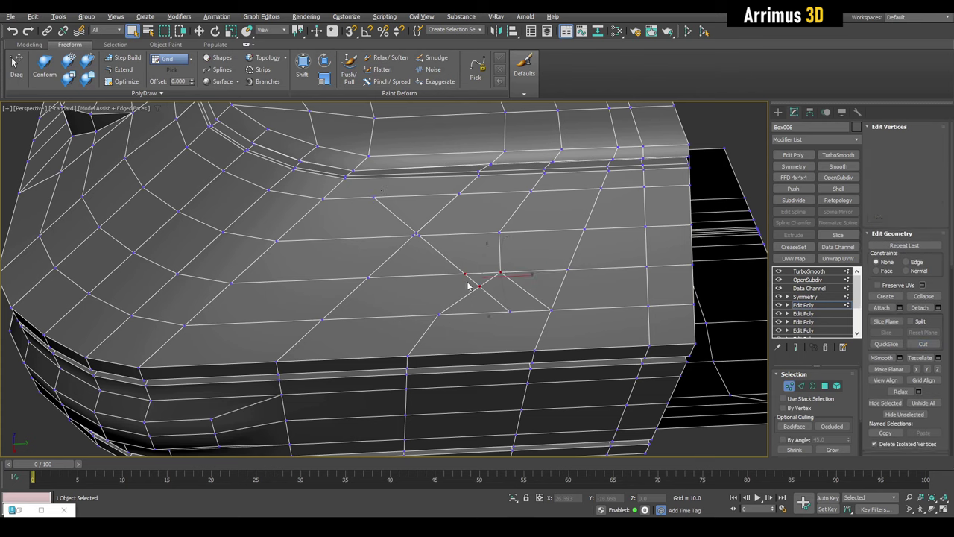
key("4")
left_click(390, 216, "ctrl")
key("1")
scroll(428, 235, "up", 5)
key("ctrl+w")
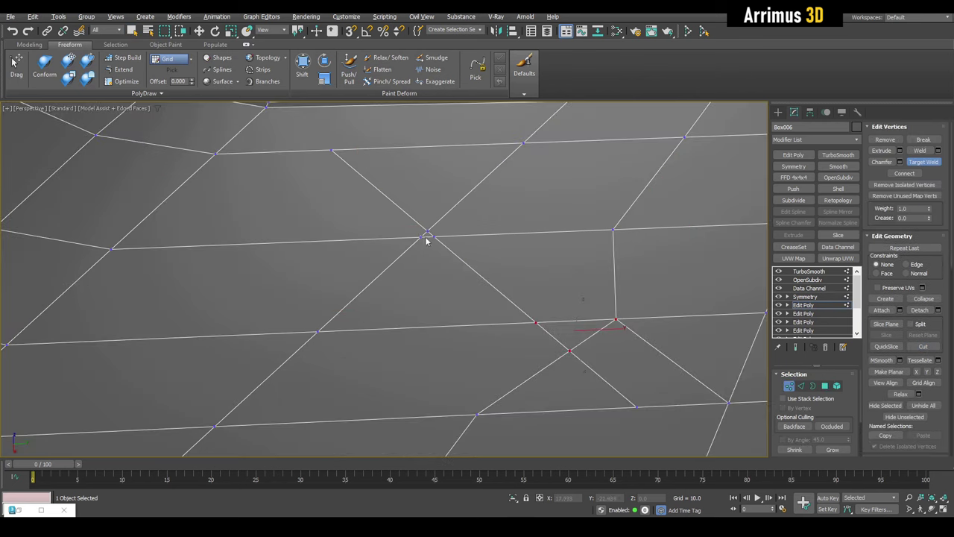
left_click(432, 237)
- Select the triangular and rounded panel faces and inspect them
key("q")
key("4")
scroll(433, 246, "down", 5)
scroll(511, 290, "up", 2)
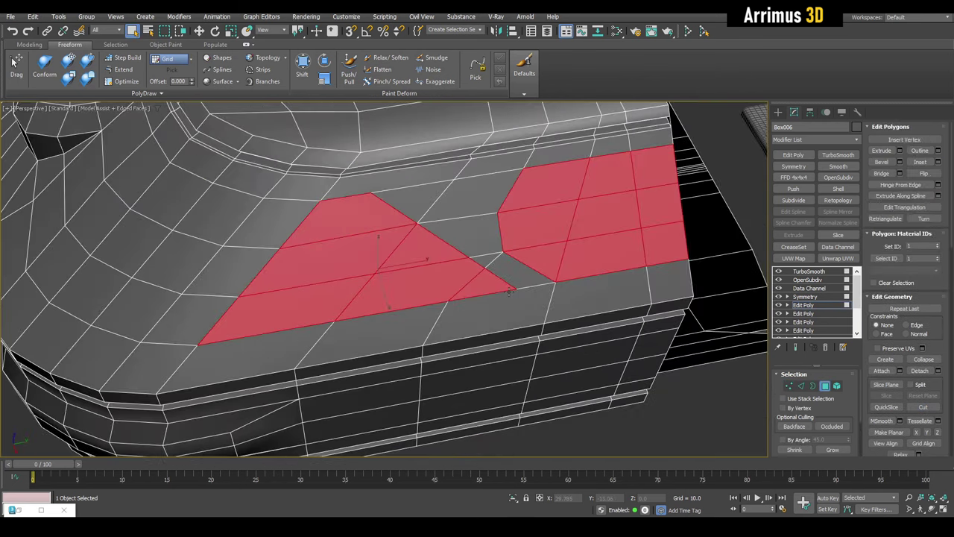
middle_click_drag(476, 301, 519, 264, "alt")
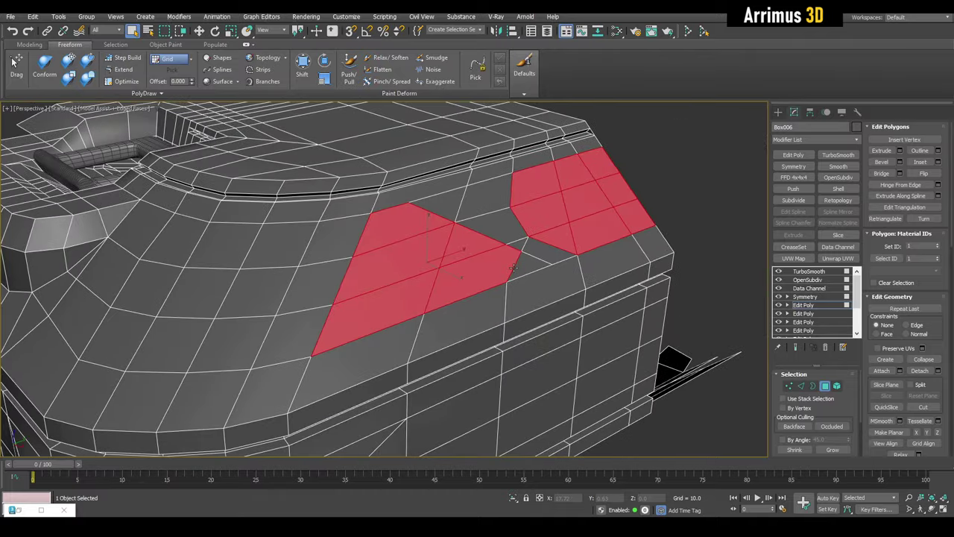
scroll(519, 263, "up", 3)
scroll(527, 246, "up", 2)
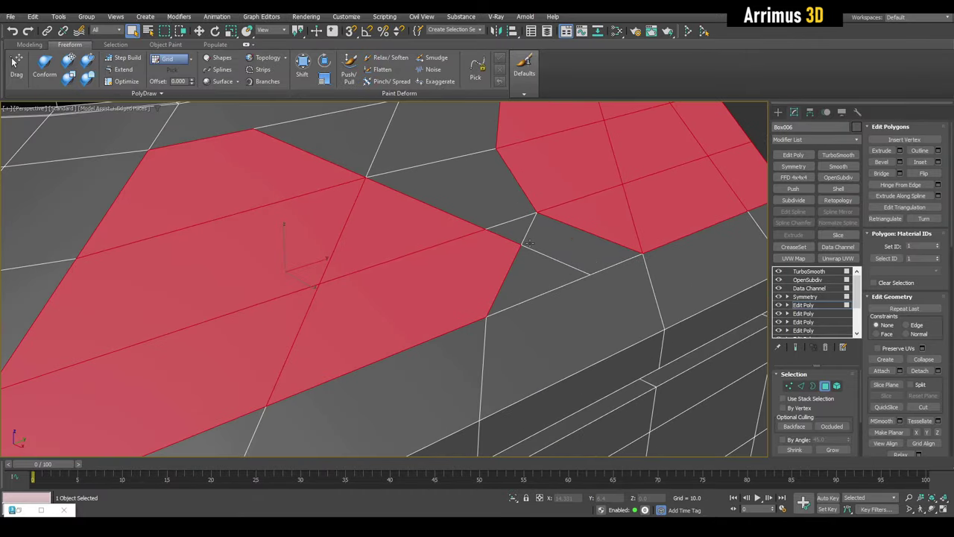
scroll(527, 244, "down", 2)
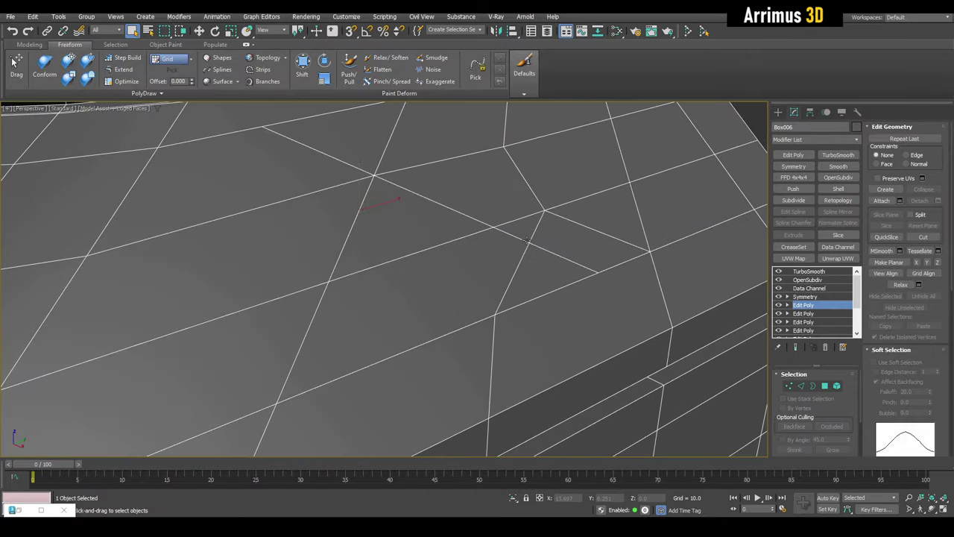
scroll(522, 238, "down", 5)
scroll(515, 222, "up", 2)
scroll(514, 224, "up", 2)
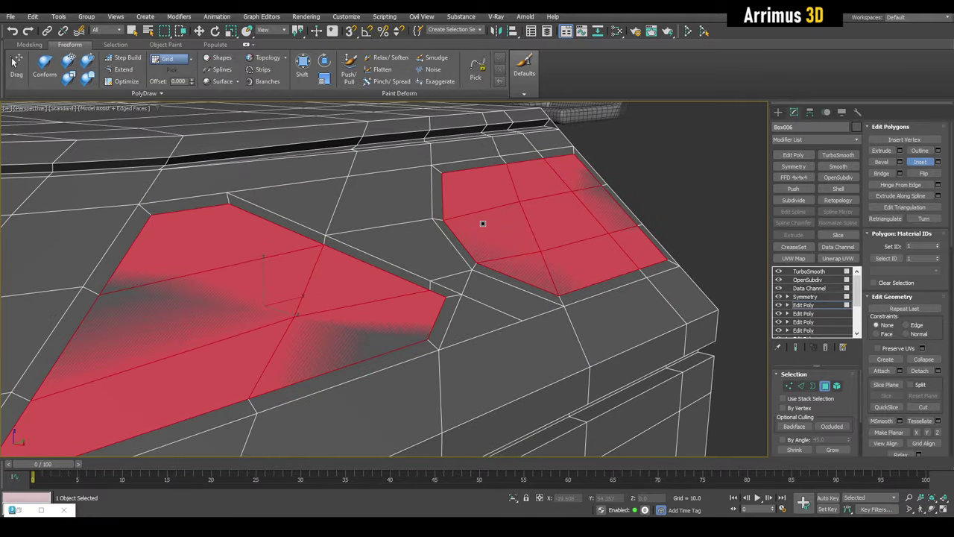
- Bevel both panels inward with a negative height, check the smoothed result, then return to the cage view
key("ctrl+shift+b")
left_click_drag(531, 237, 524, 221)
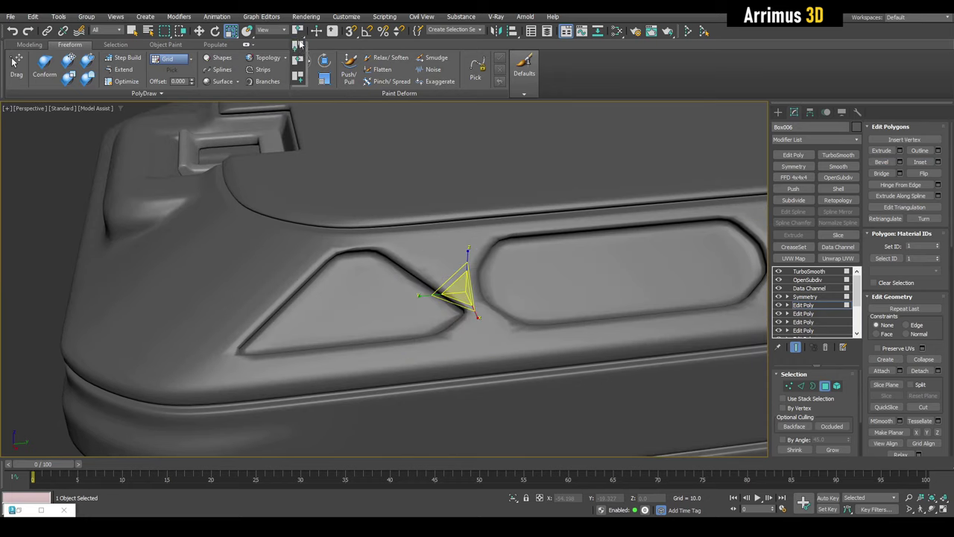
left_click(298, 44)
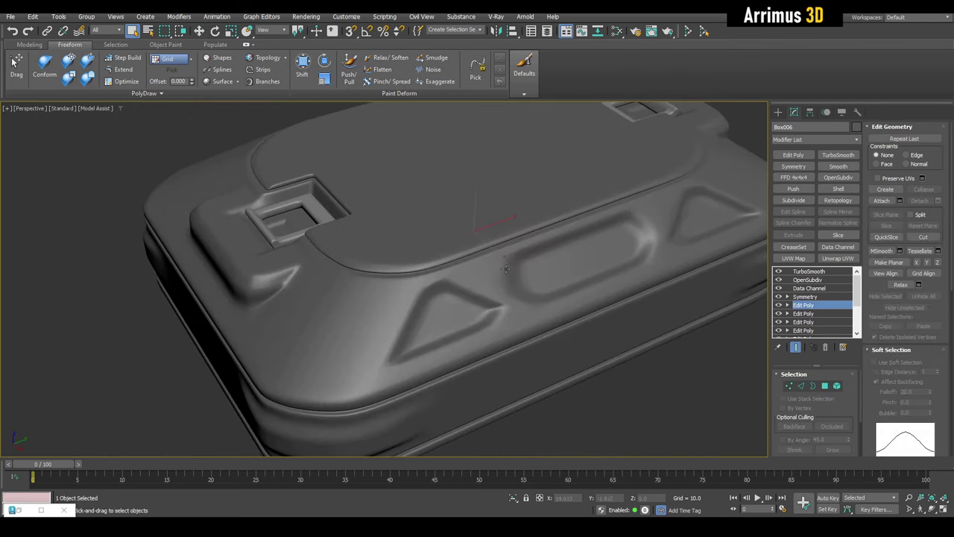
scroll(514, 262, "up", 3)
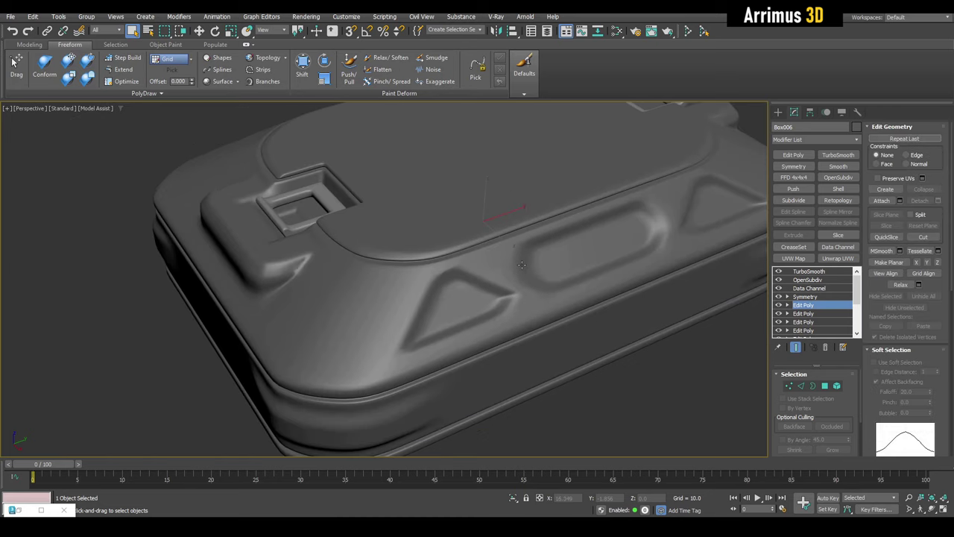
key("F4")
- Bevel the triangular face at the panel corner inward with a negative height
scroll(492, 339, "up", 3)
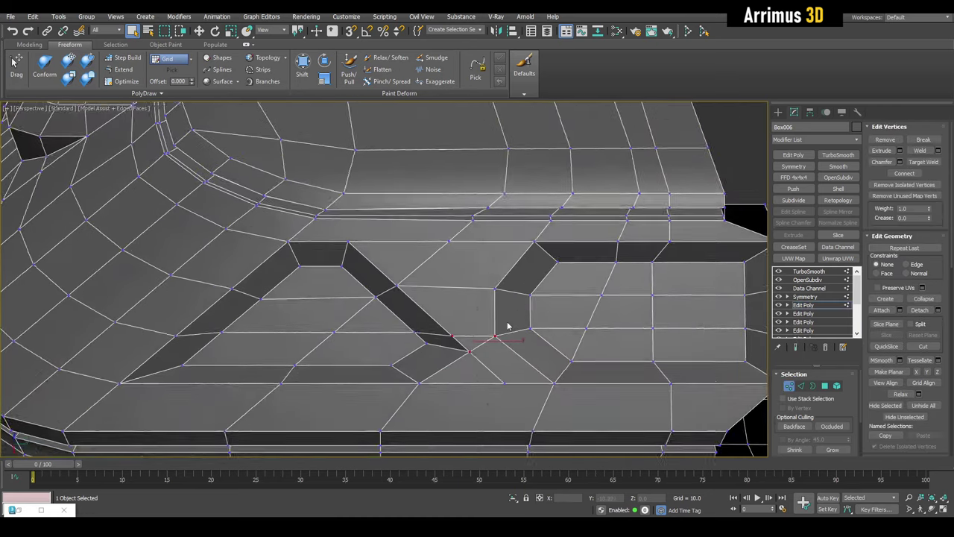
key("alt+c")
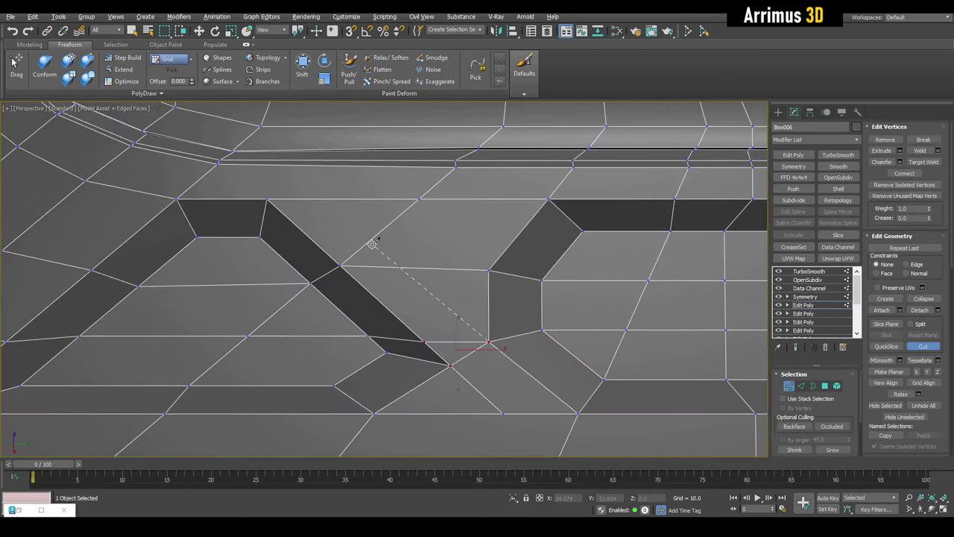
key("4")
left_click(462, 257)
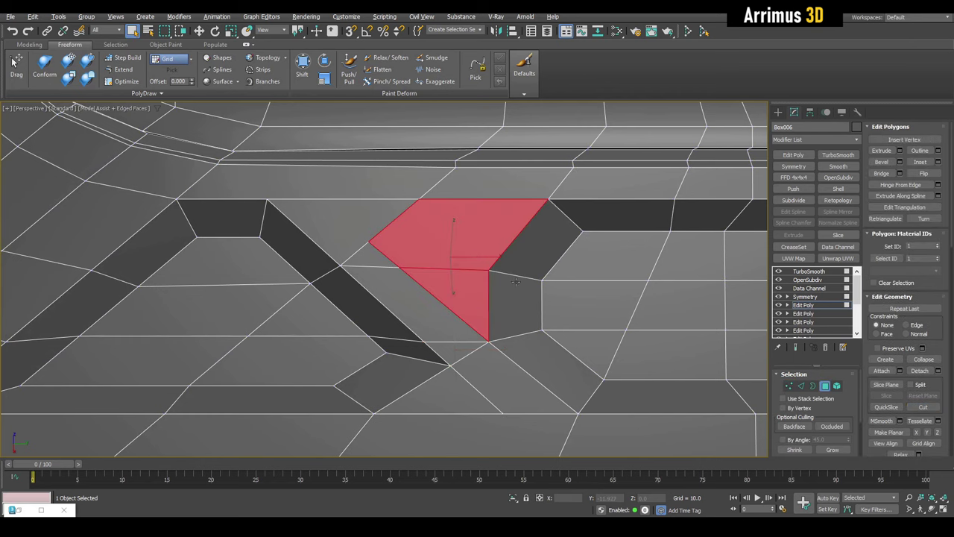
mouse_move(462, 257)
middle_mouse_down("alt")
mouse_move(365, 231)
mouse_move(406, 241)
middle_mouse_up("alt")
right_click(406, 240)
left_click(447, 258)
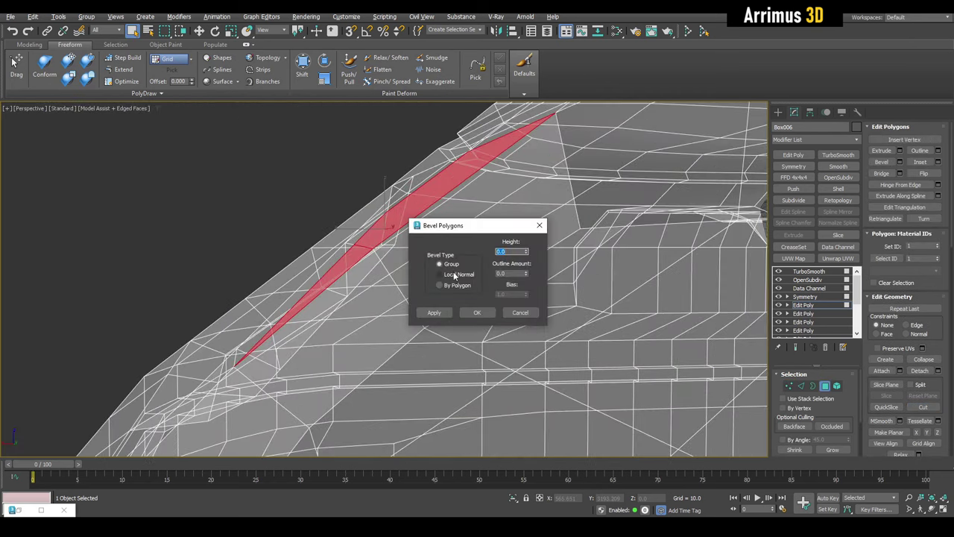
left_click_drag(526, 253, 526, 277)
middle_click_drag(567, 350, 477, 328, "alt")
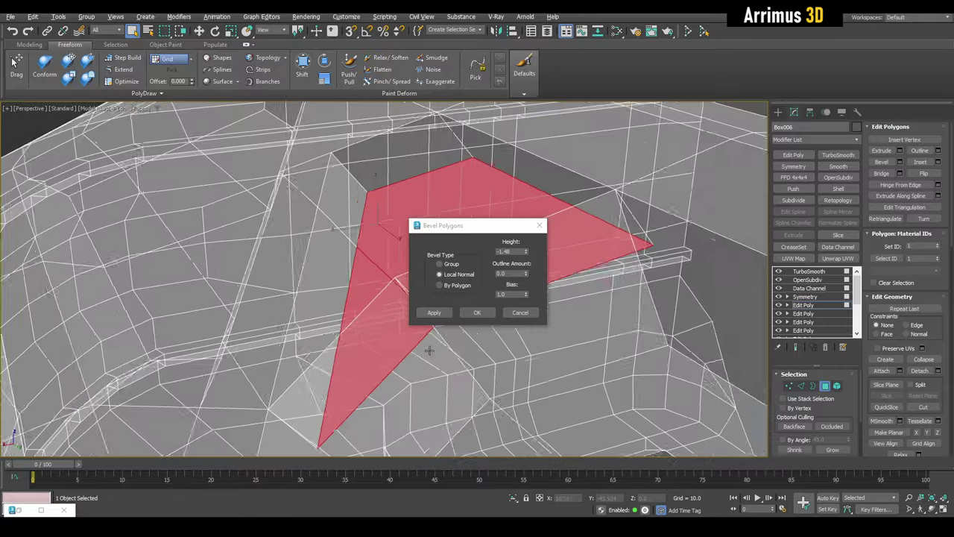
left_click(477, 312)
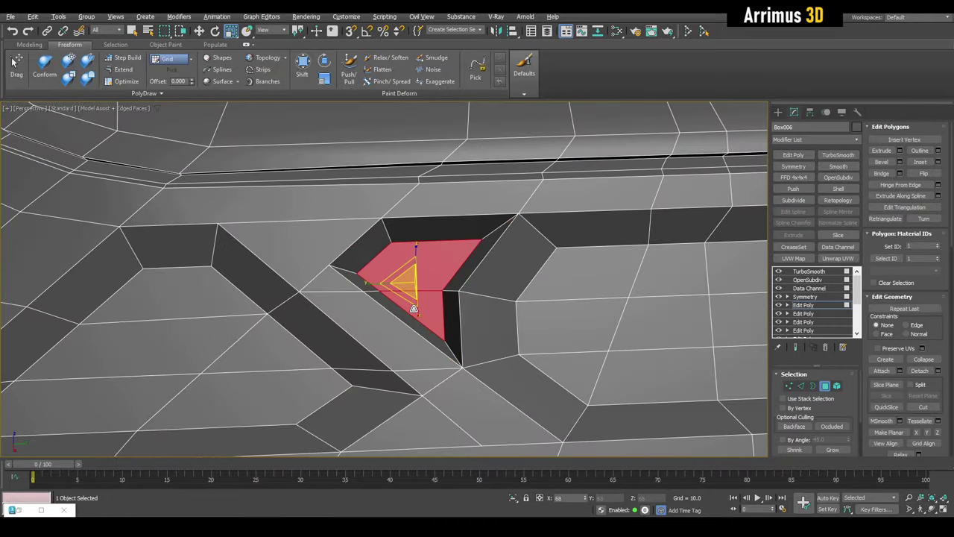
- Delete the junction polygon and Target Weld its three hole vertices shut
key("Delete")
key("1")
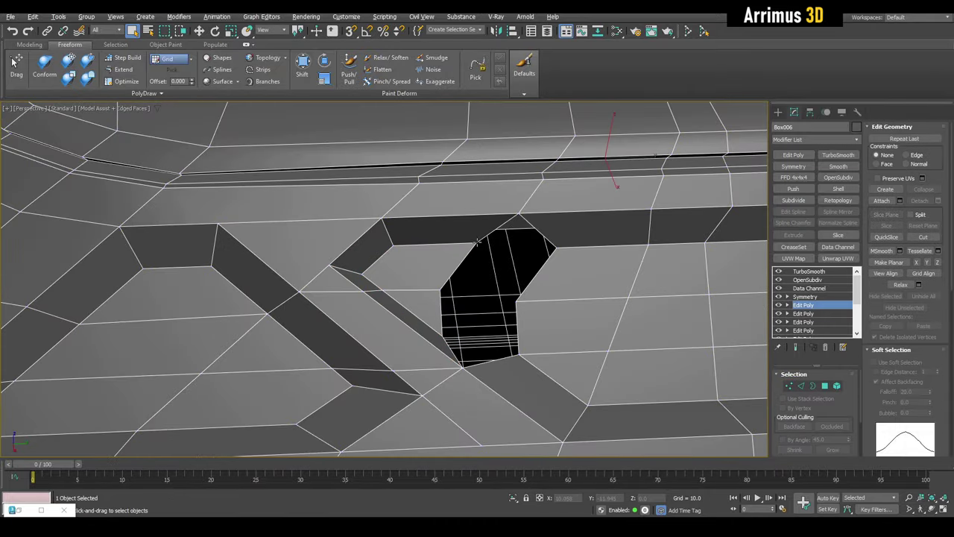
left_click(481, 244)
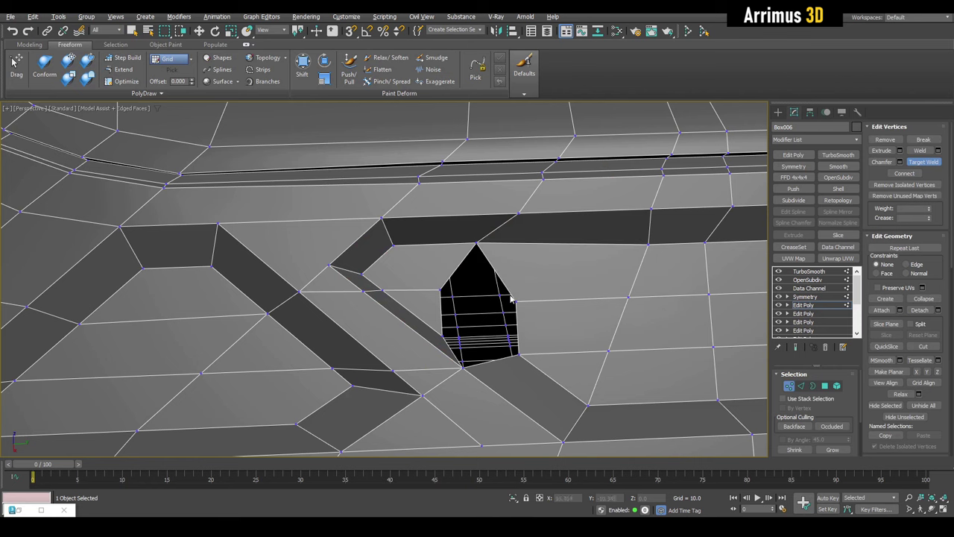
left_click(443, 289)
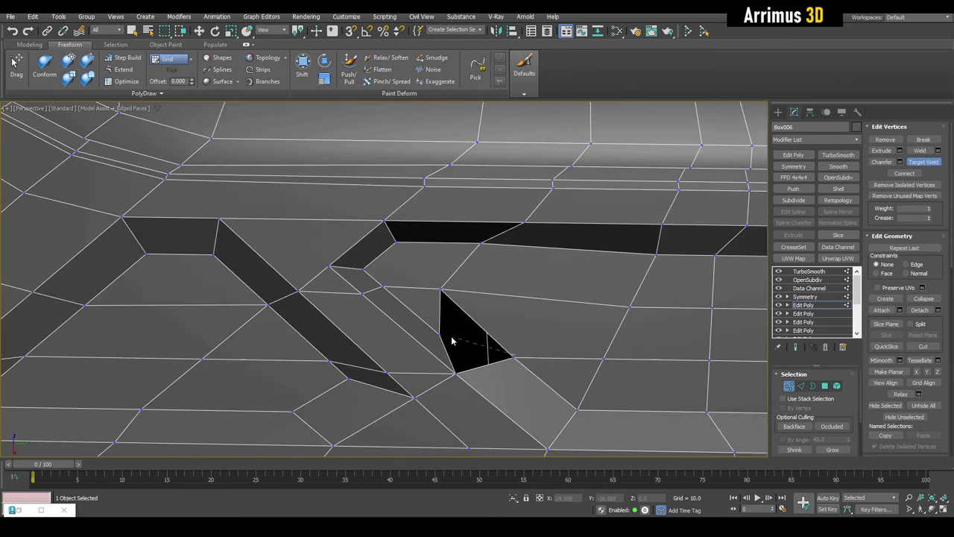
left_click(443, 334)
right_click(442, 334)
middle_click_drag(443, 334, 440, 335, "alt")
- Select the flat side-panel polygons by angle with a threshold of 5
key("4")
left_click(464, 315)
left_click(662, 351)
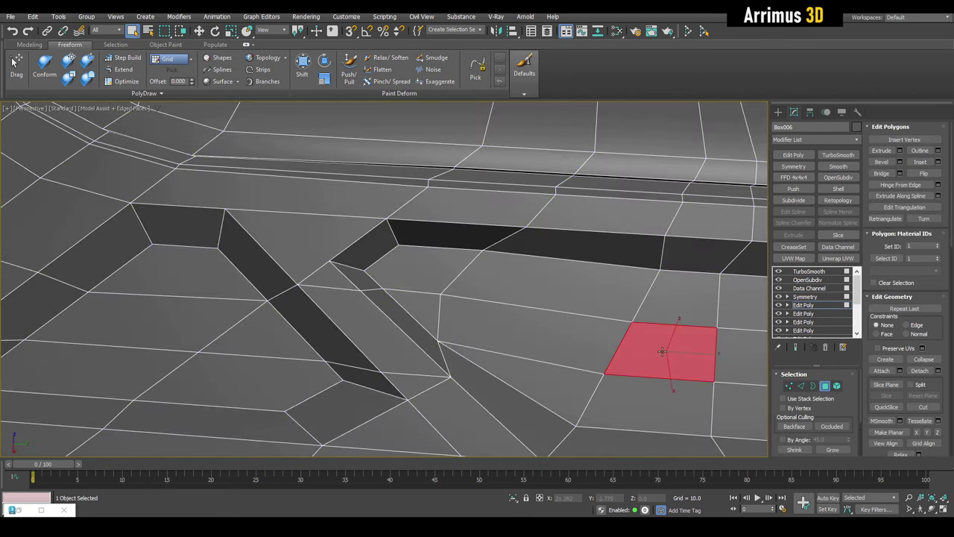
left_click(783, 439)
left_click(641, 337)
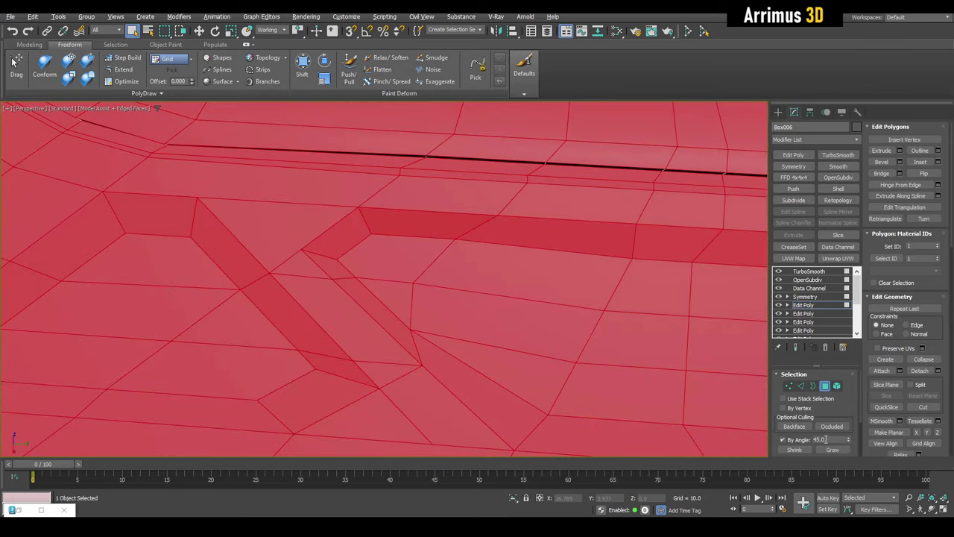
type("5")
left_click(651, 347)
mouse_move(652, 348)
middle_mouse_down("alt")
mouse_move(586, 319)
mouse_move(521, 320)
middle_mouse_up("alt")
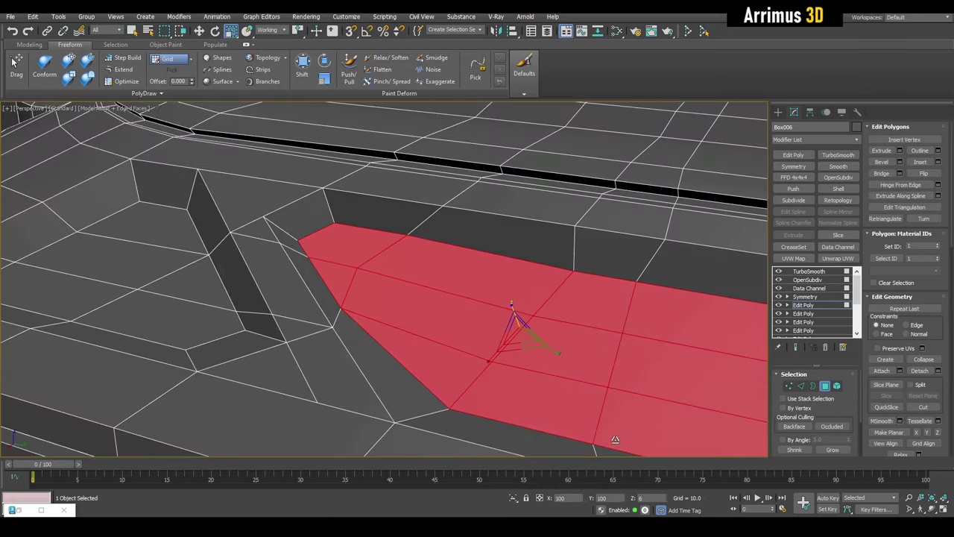
key("r")
middle_click_drag(606, 423, 447, 358, "alt")
- Slide a corner vertex beside the groove sideways along the groove
left_click(383, 336)
left_click(394, 298)
left_click(395, 299)
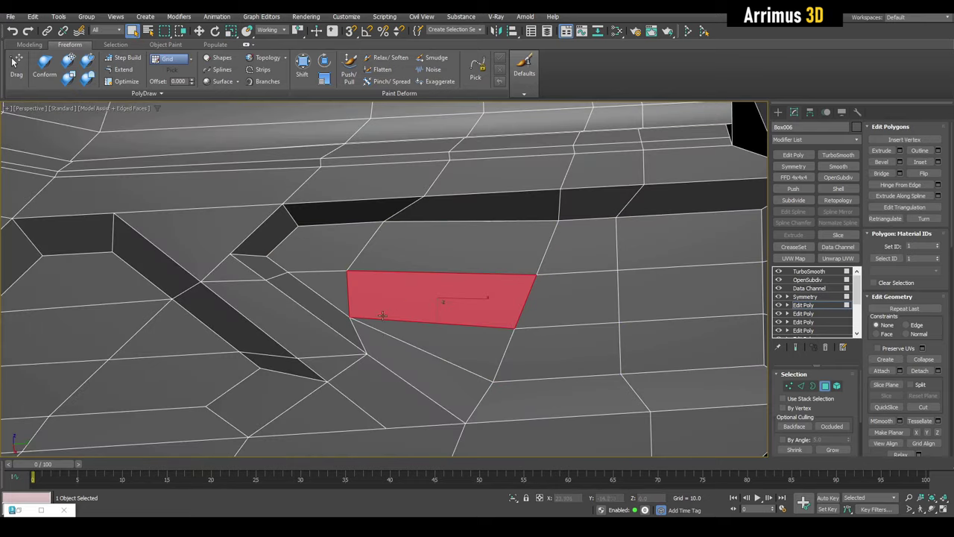
key("1")
key("w")
left_click(350, 317)
mouse_move(350, 317)
middle_mouse_down("alt")
mouse_move(398, 330)
mouse_move(404, 317)
middle_mouse_up("alt")
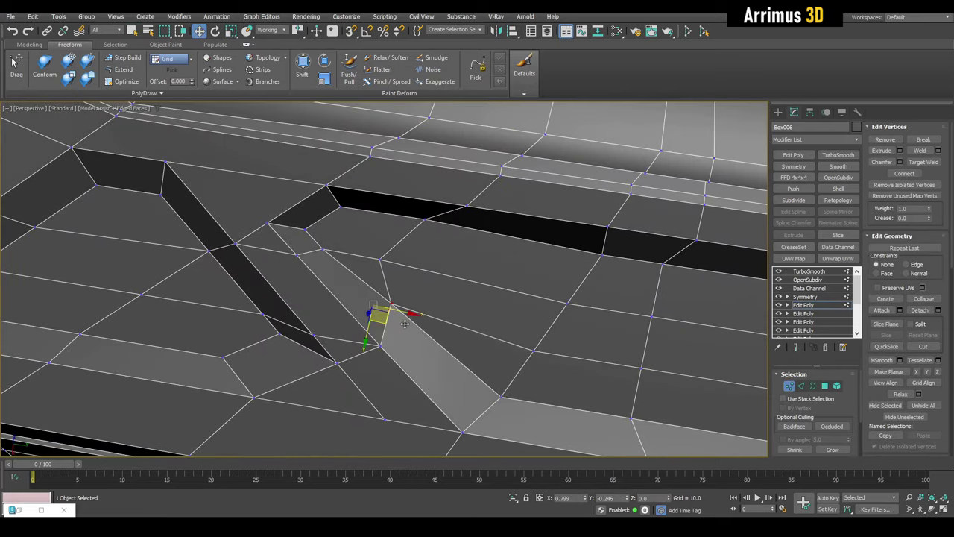
left_click_drag(405, 323, 430, 323)
middle_click_drag(430, 323, 409, 309, "alt")
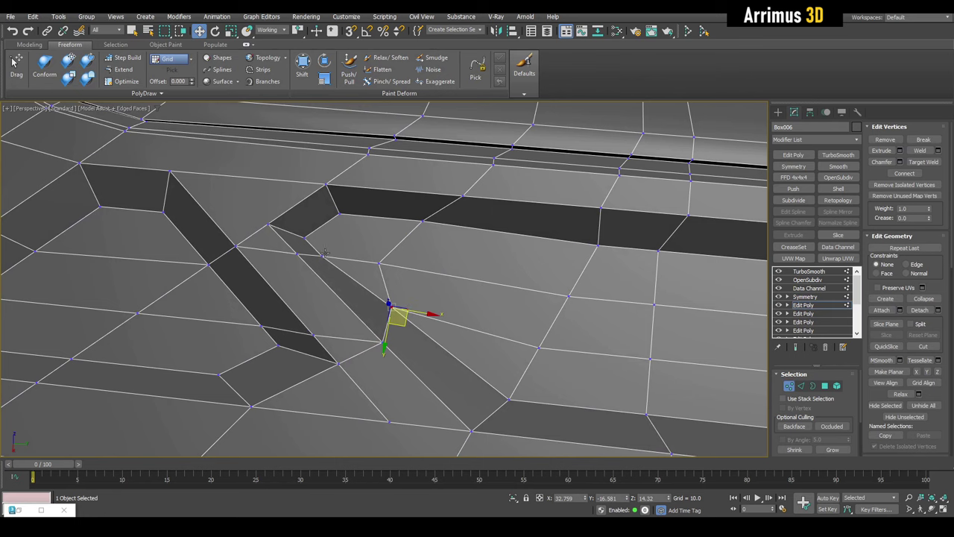
left_click_drag(324, 253, 329, 254)
- Turn on Edge constraint and pick the vertex at the groove junction
key("q")
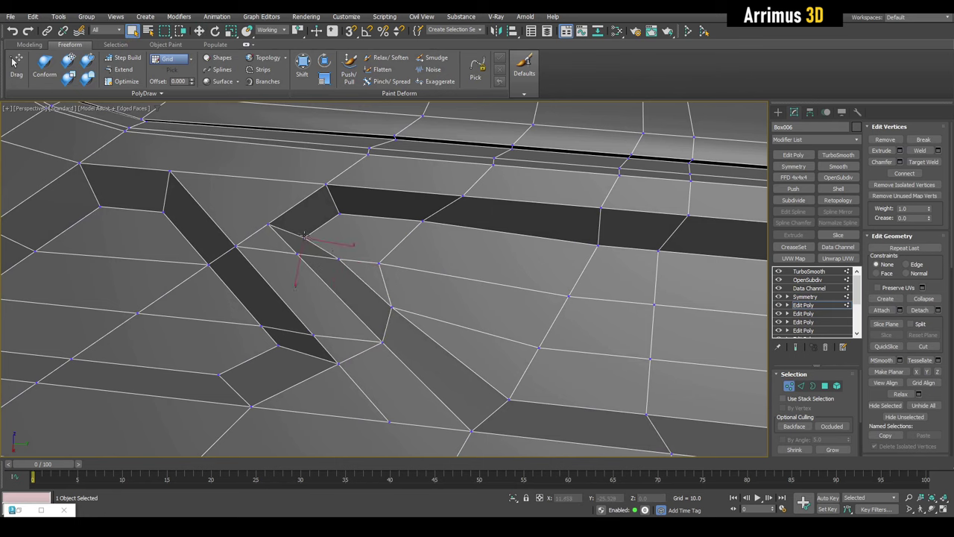
middle_click_drag(305, 235, 325, 269)
key("w")
key("shift+x")
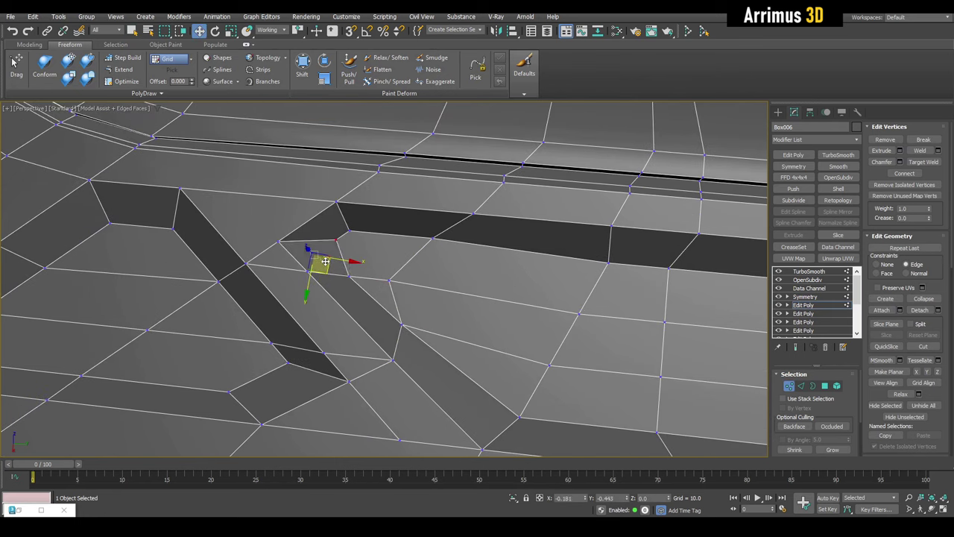
scroll(325, 262, "up", 2)
scroll(329, 273, "up", 2)
key("q")
scroll(452, 294, "down", 5)
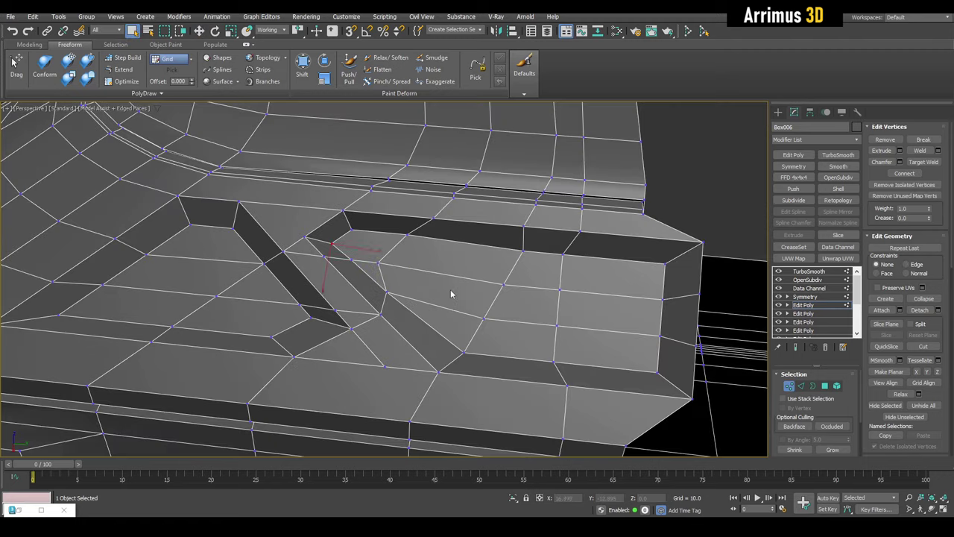
scroll(416, 281, "up", 5)
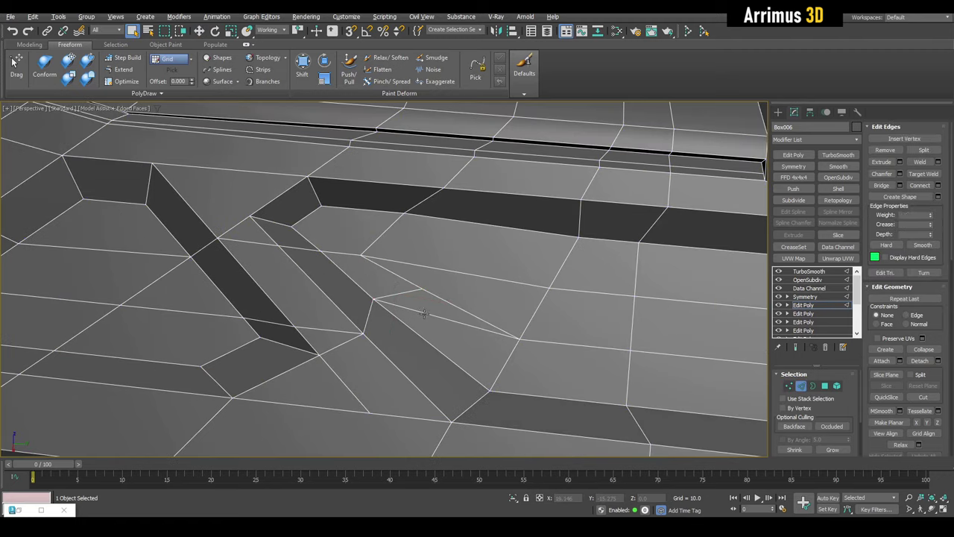
left_click(362, 257)
key("w")
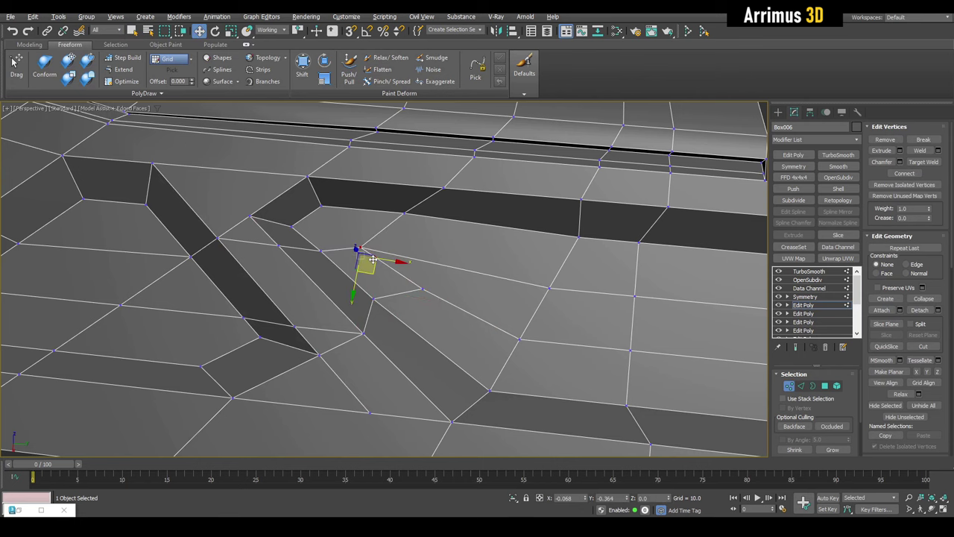
key("q")
middle_click_drag(437, 268, 366, 251, "alt")
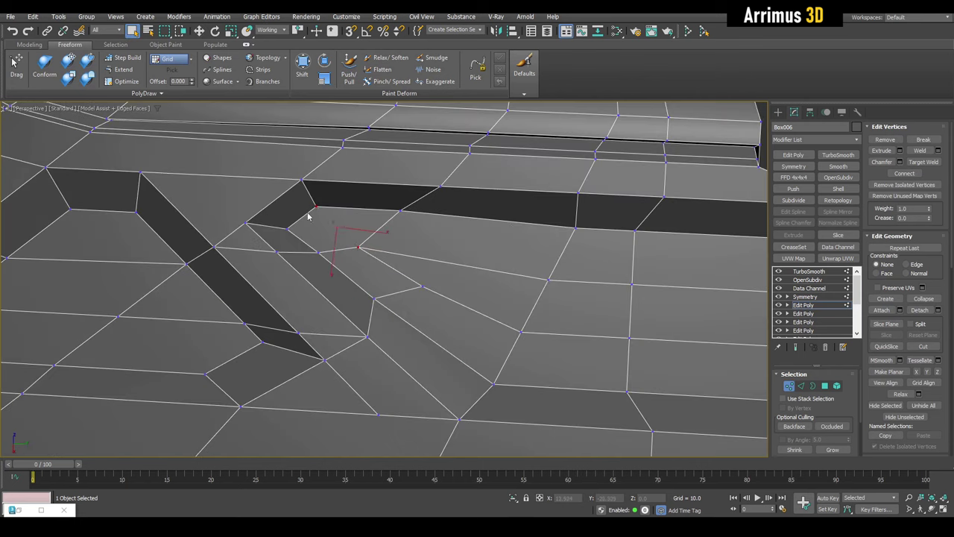
mouse_move(308, 216)
middle_mouse_down("alt")
mouse_move(379, 234)
mouse_move(428, 273)
mouse_move(408, 272)
middle_mouse_up("alt")
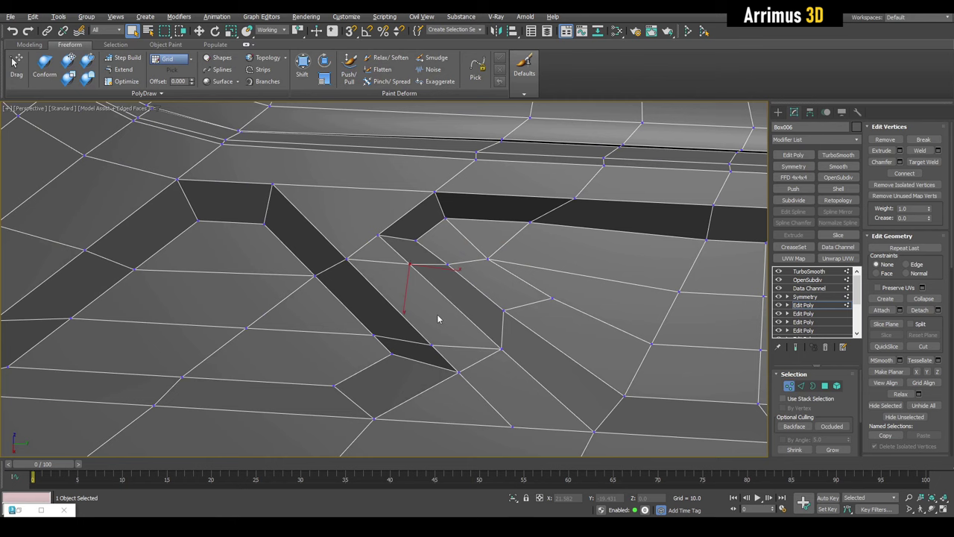
- Pull a vertex near the junction up-left to even out the faces
key("2")
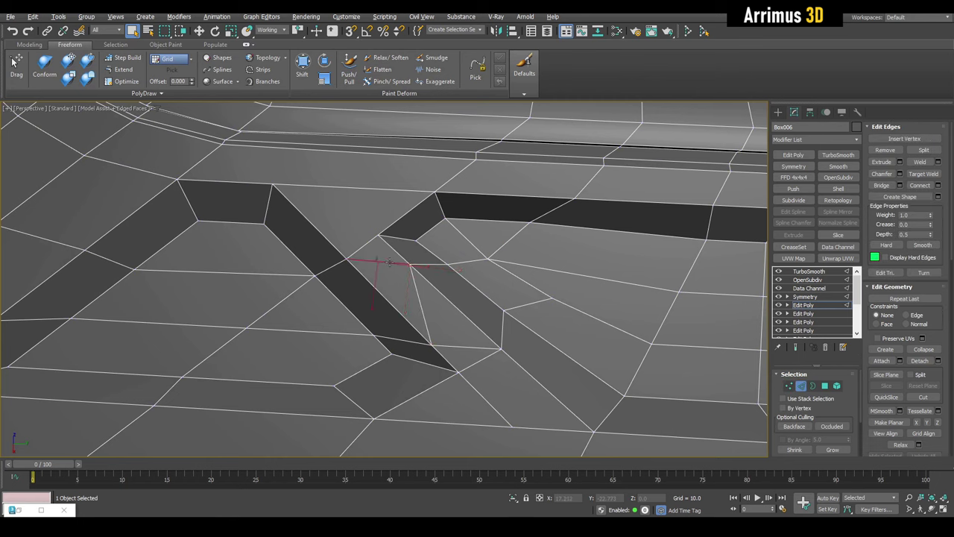
key("1")
left_click(432, 347)
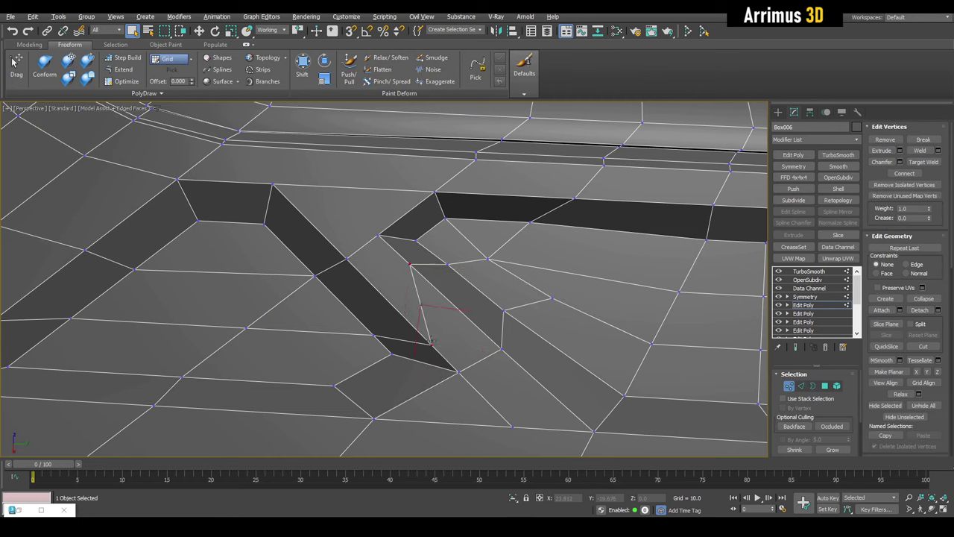
key("w")
left_click_drag(431, 348, 406, 263)
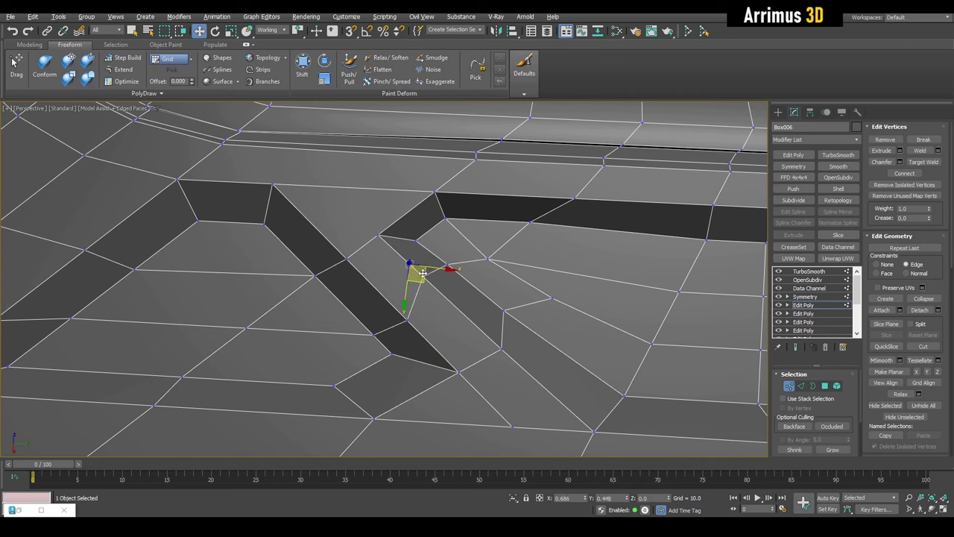
scroll(425, 275, "down", 2)
scroll(420, 256, "down", 3)
- Shift another vertex down-right toward the groove corner
key("2")
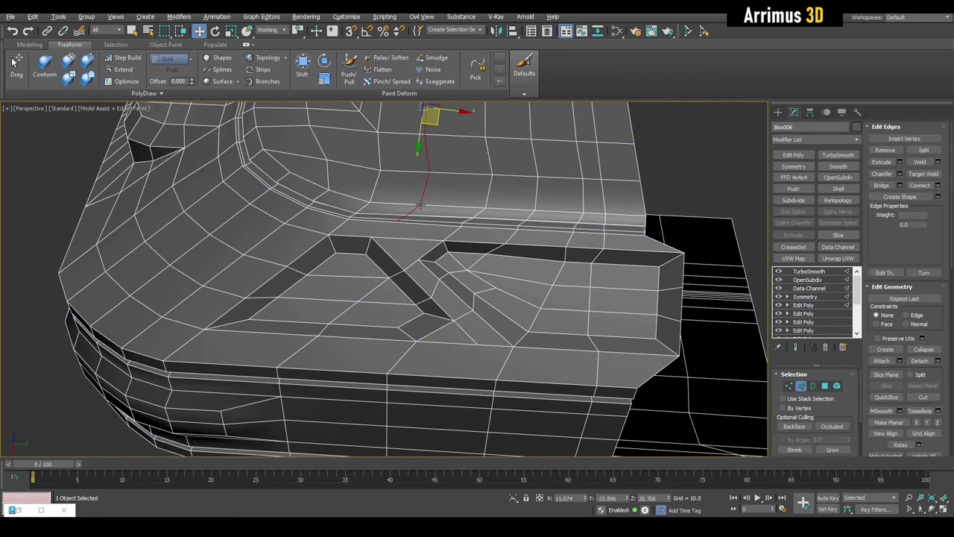
left_click(418, 203)
scroll(418, 202, "up", 2)
key("1")
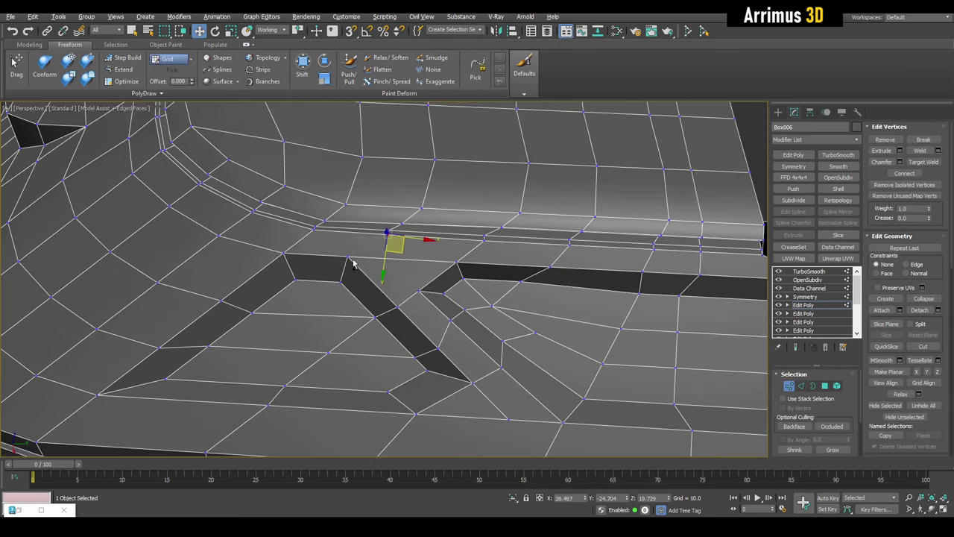
key("q")
mouse_move(353, 263)
middle_mouse_down("alt")
mouse_move(440, 277)
mouse_move(396, 249)
mouse_move(403, 253)
middle_mouse_up("alt")
scroll(406, 253, "up", 2)
key("w")
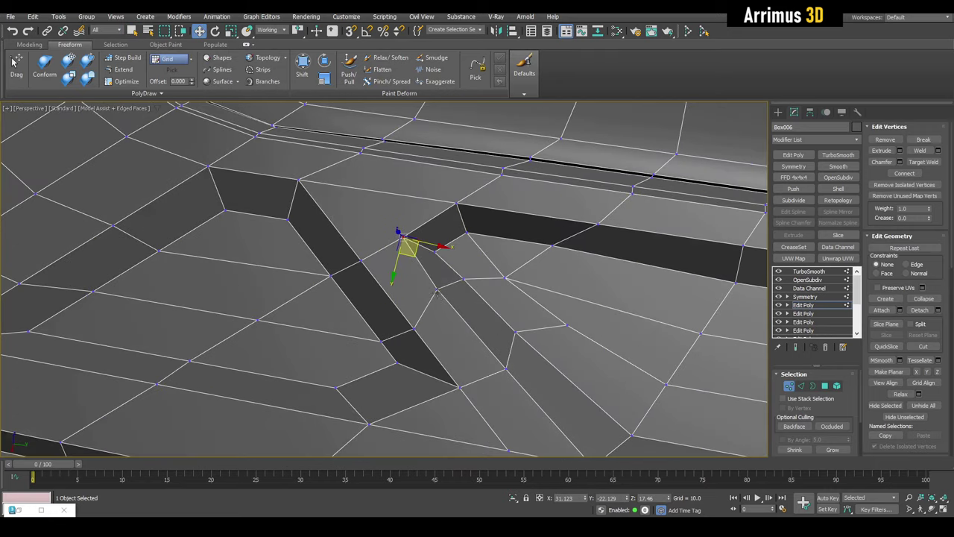
left_click_drag(402, 240, 442, 293)
- Hide the edge wireframe to check the smoothed groove junction
scroll(635, 249, "down", 3)
scroll(567, 261, "down", 4)
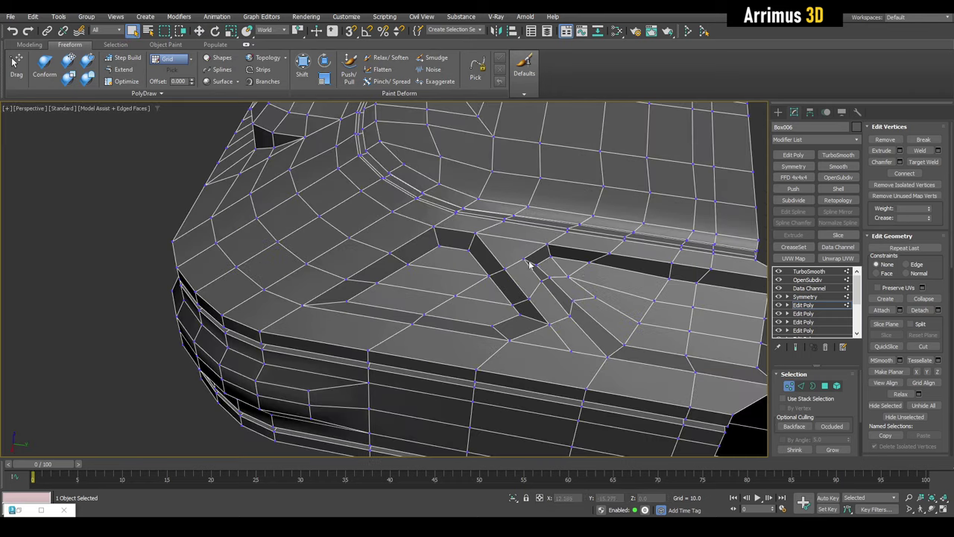
key("1")
key("F4")
scroll(504, 274, "down", 3)
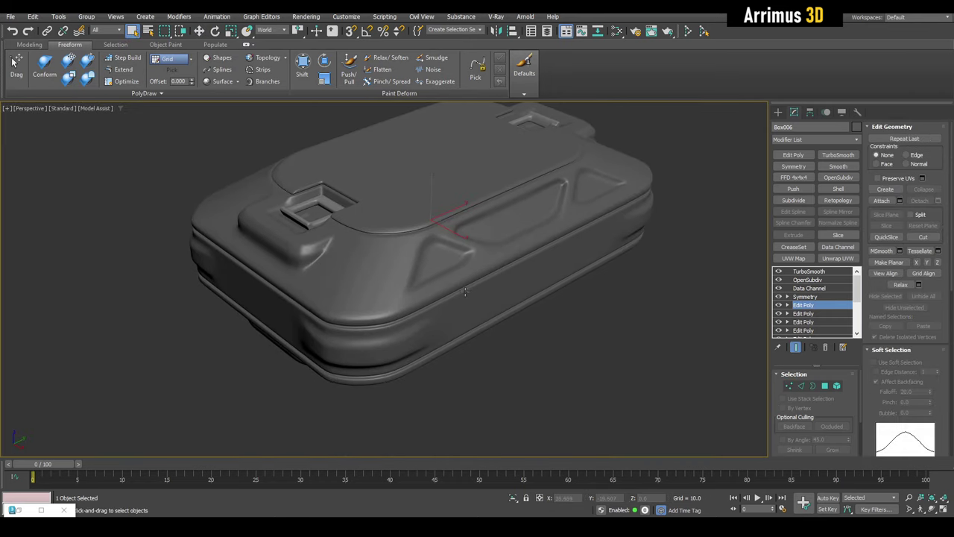
- Slide two top-surface vertices right beside the opening to form a narrow, even strip
scroll(475, 283, "up", 2)
scroll(471, 298, "up", 2)
scroll(467, 315, "up", 2)
scroll(466, 315, "down", 3)
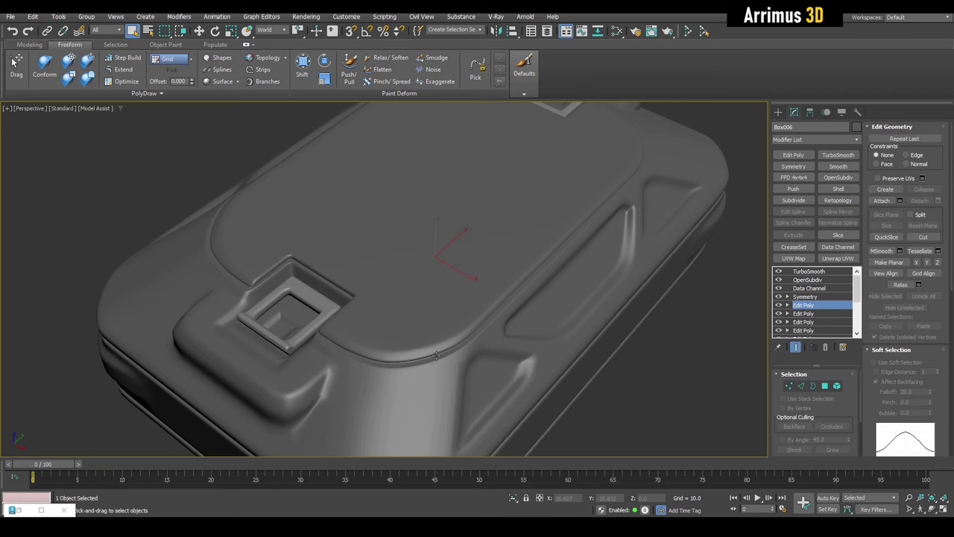
scroll(439, 301, "up", 2)
key("F4")
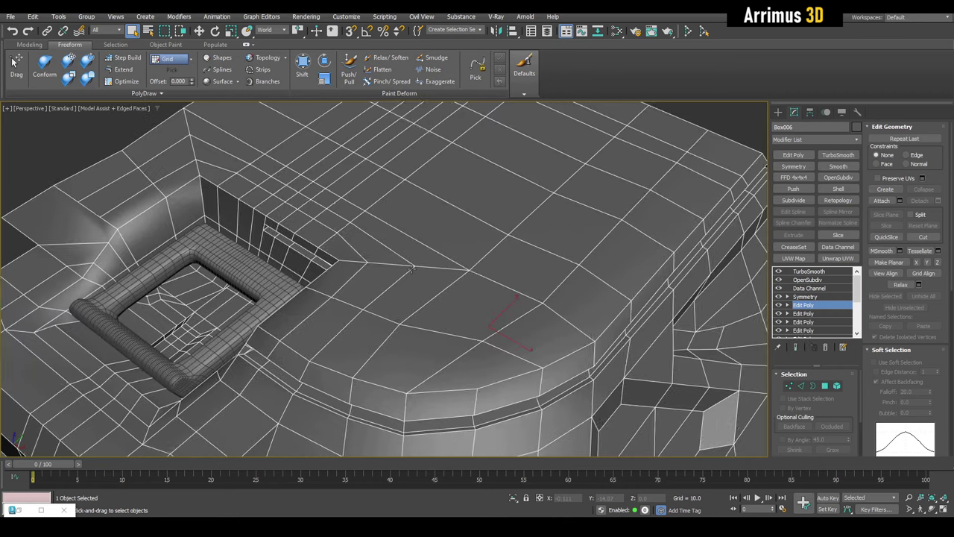
key("4")
key("z")
key("1")
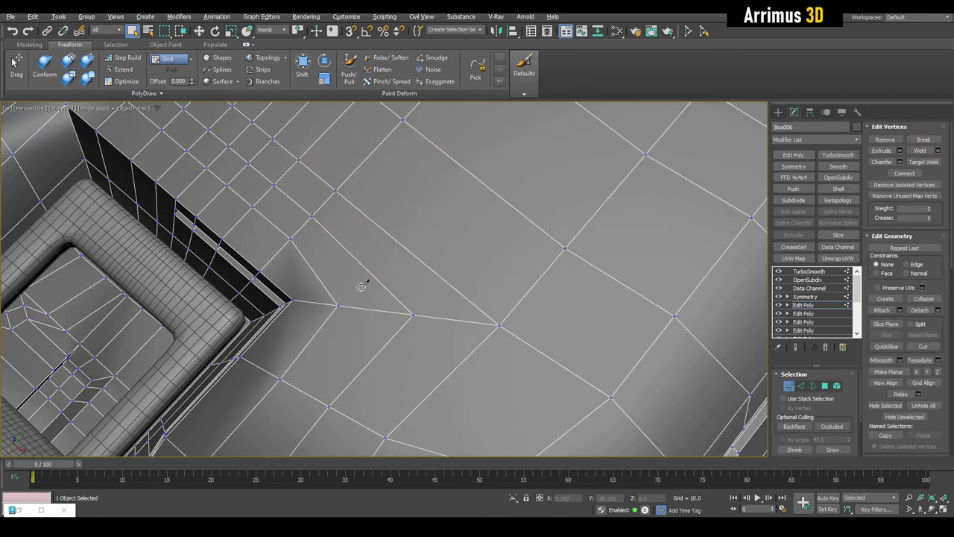
left_click(461, 294)
key("w")
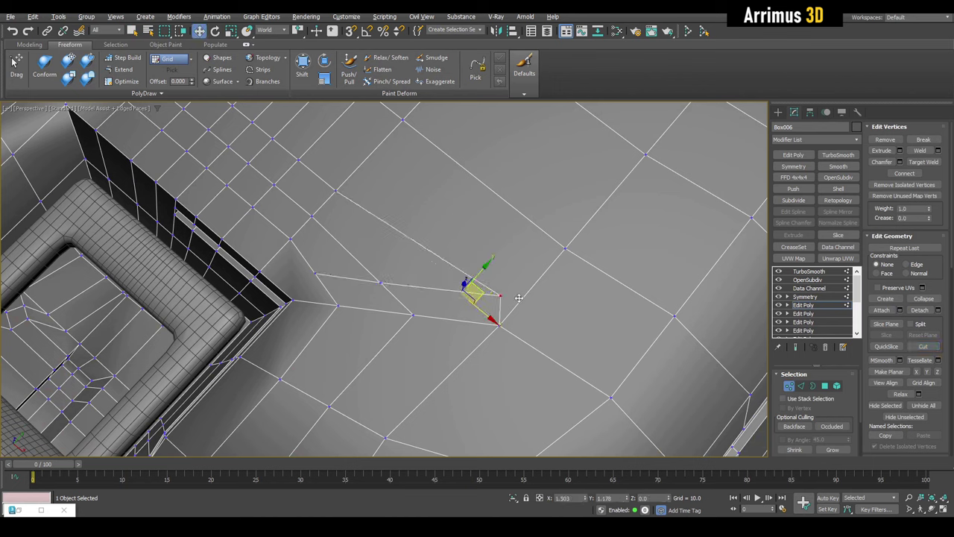
left_click_drag(461, 294, 498, 292)
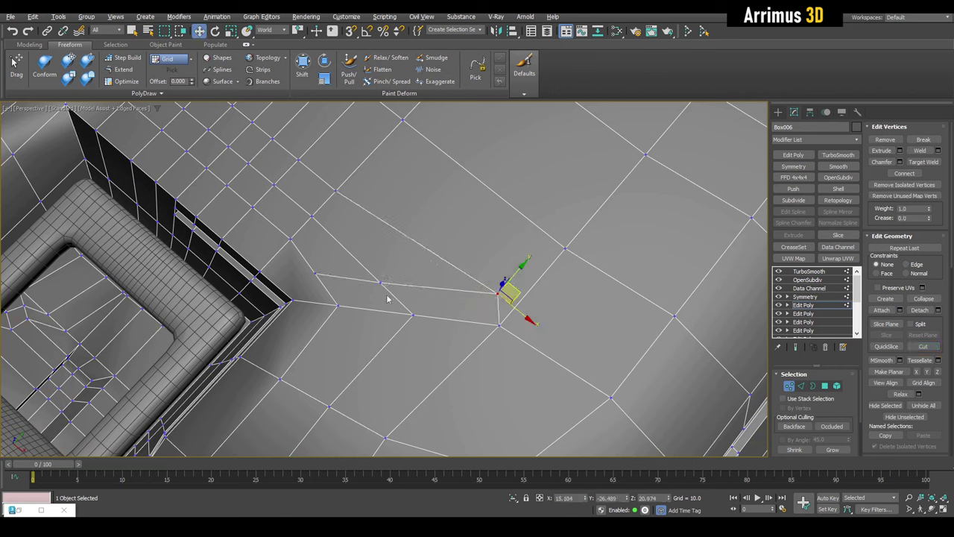
left_click(315, 270)
left_click_drag(340, 273, 456, 292)
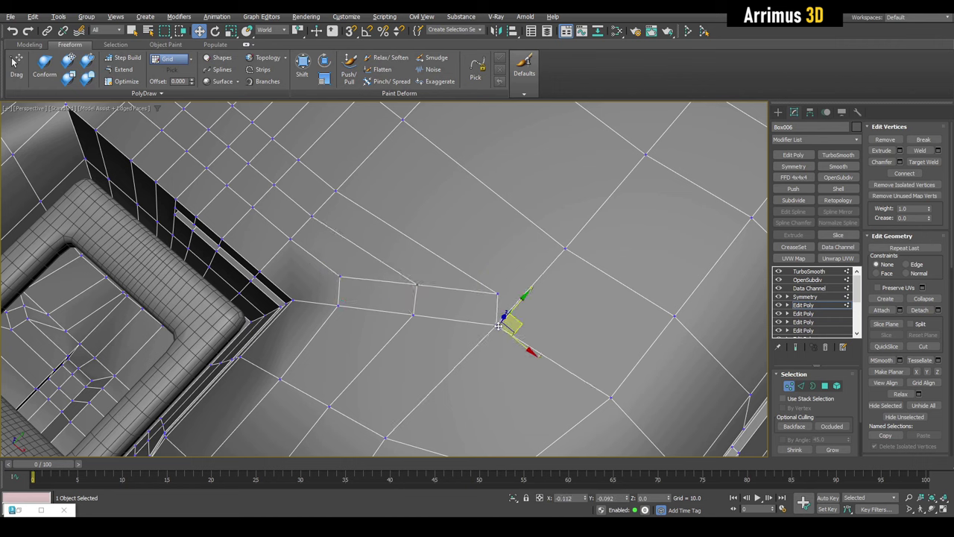
- Bevel the strip with height -0.18 and outline -0.26 to sink it as a groove
key("4")
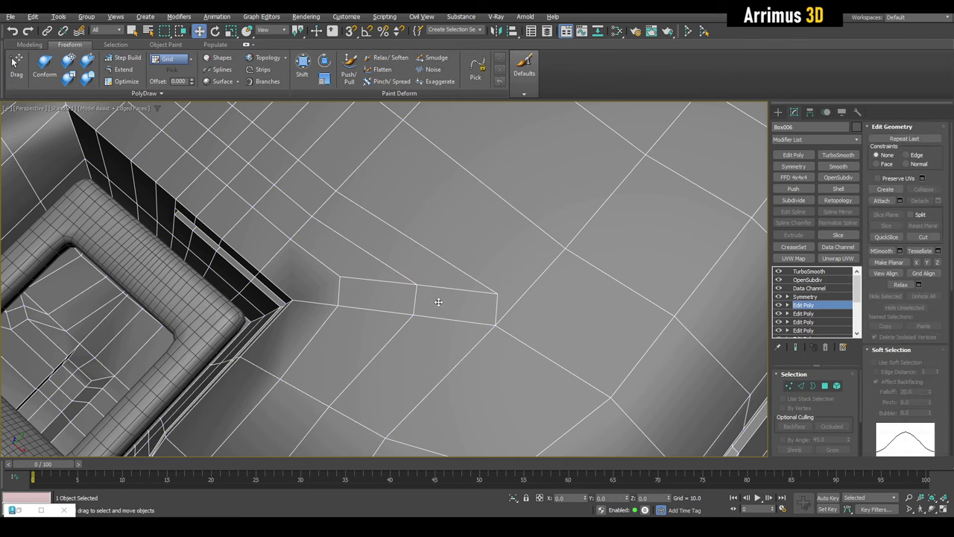
left_click(437, 300)
scroll(385, 281, "up", 3)
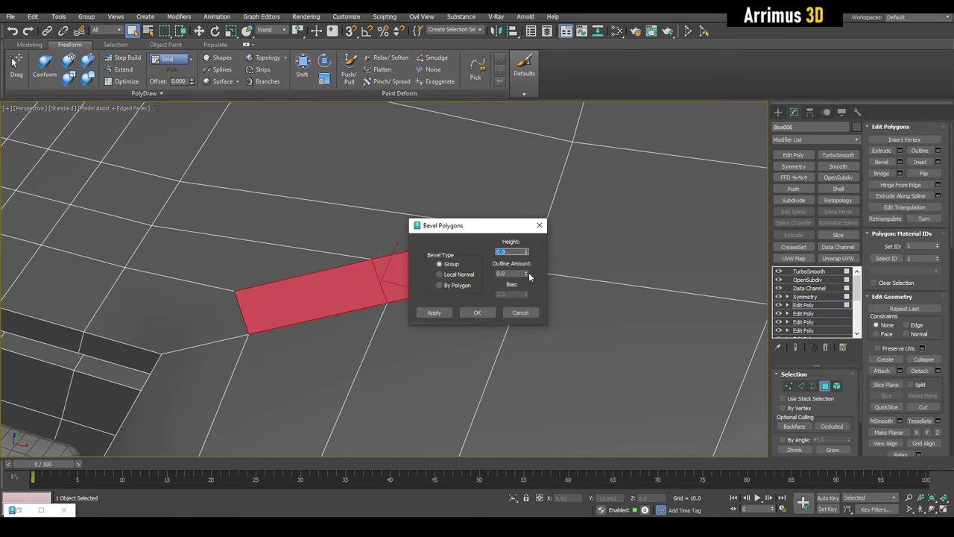
mouse_move(526, 274)
left_mouse_down()
mouse_move(526, 283)
mouse_move(527, 263)
mouse_move(524, 280)
left_mouse_up()
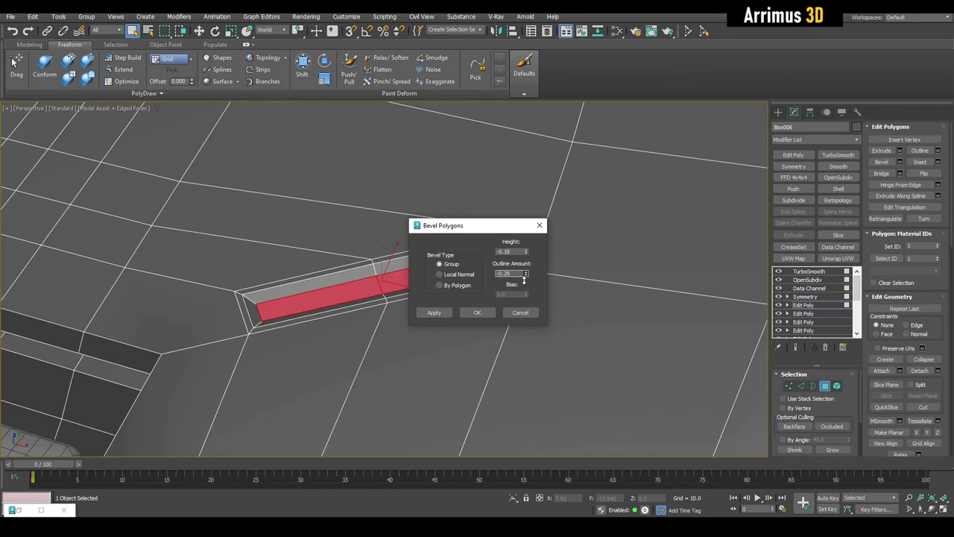
left_click(479, 312)
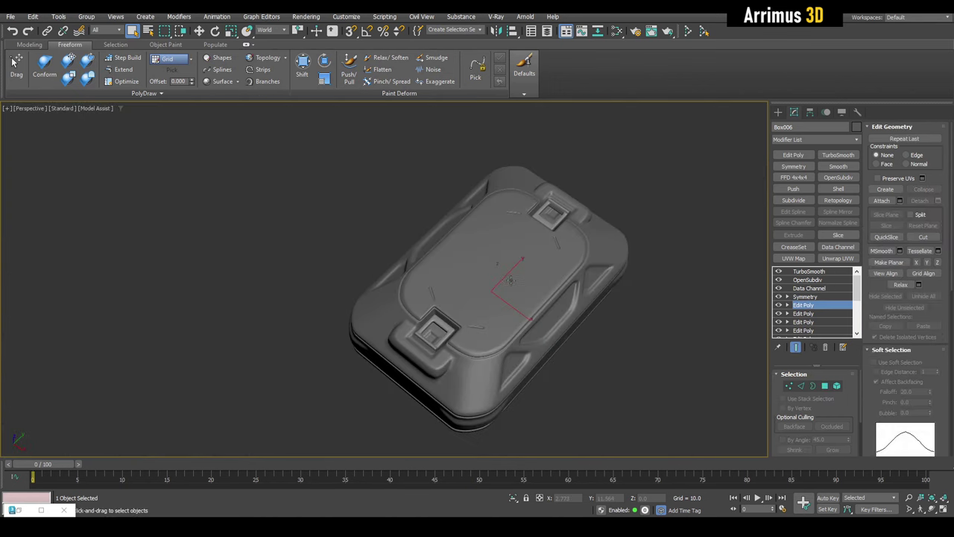
mouse_move(510, 279)
middle_mouse_down("alt")
mouse_move(503, 307)
mouse_move(504, 273)
mouse_move(669, 363)
middle_mouse_up("alt")
scroll(504, 273, "up", 3)
key("4")
scroll(494, 291, "down", 5)
- Paint-select a patch of top polygons and grow the selection outward
key("F4")
scroll(504, 286, "up", 8)
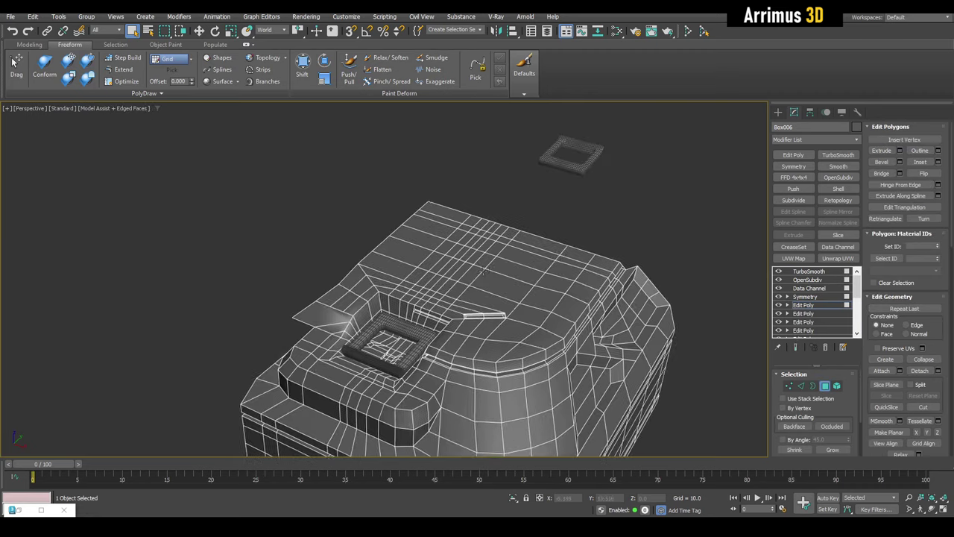
key("1")
scroll(511, 354, "up", 4)
scroll(504, 286, "up", 2)
key("alt+c")
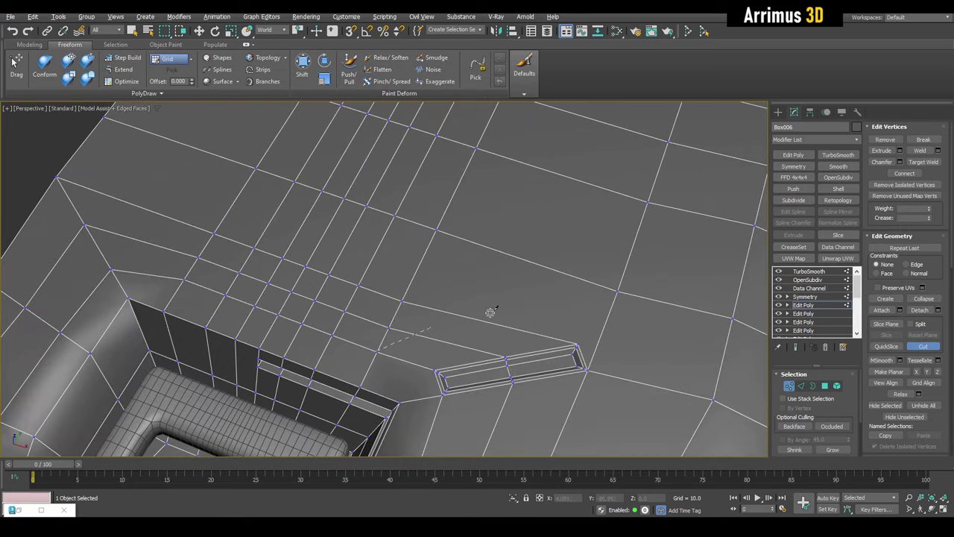
key("4")
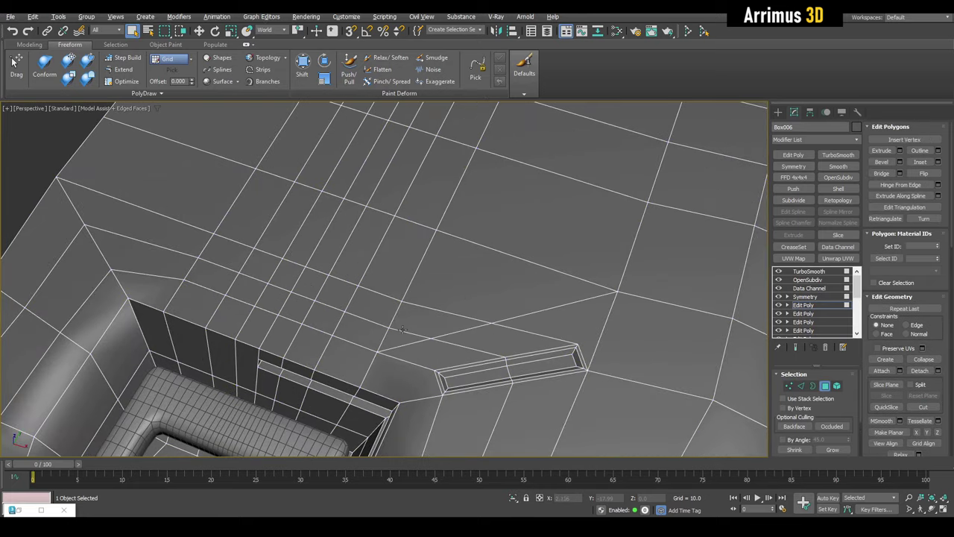
key("q")
left_click_drag(375, 311, 350, 239)
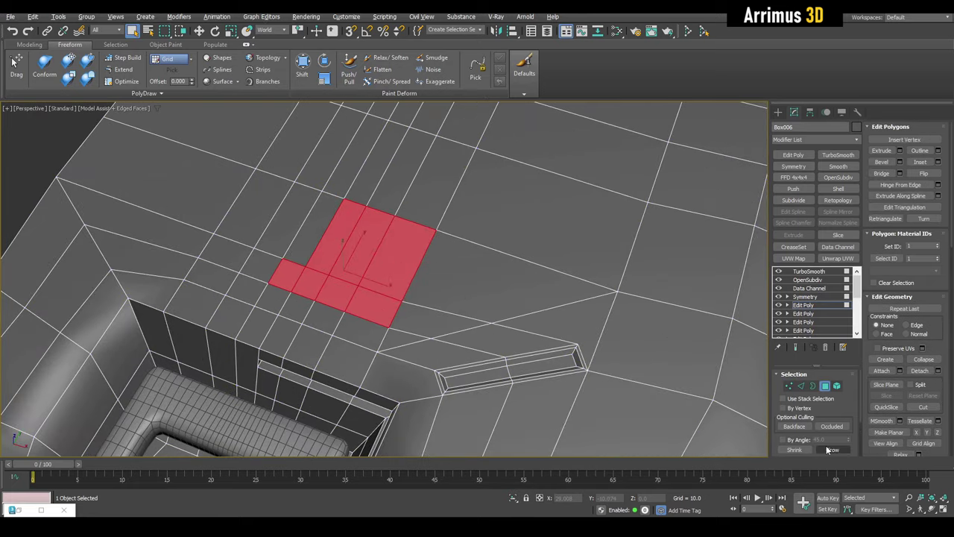
left_click(827, 450)
middle_click_drag(521, 292, 517, 291, "alt")
- Add more top polygons along the upper and left sides of the patch
left_click(439, 153, "ctrl")
left_click(433, 179, "ctrl")
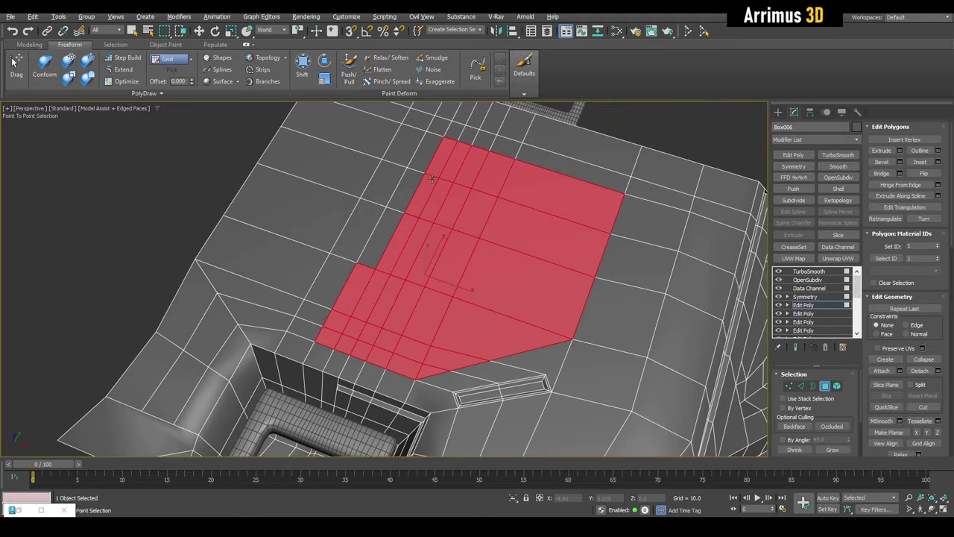
middle_click_drag(542, 179, 522, 187, "alt")
left_click(447, 168, "ctrl")
left_click(451, 138, "ctrl")
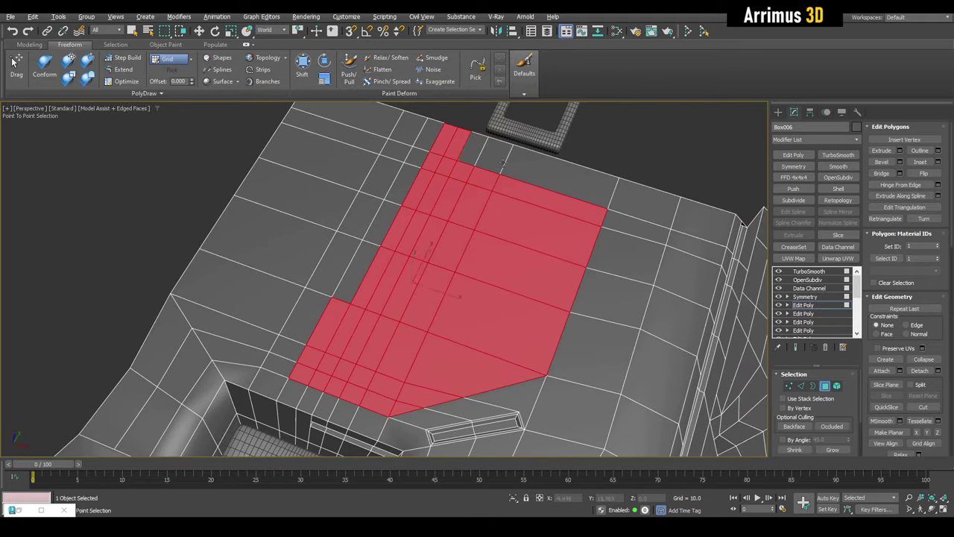
left_click(522, 160, "ctrl")
left_click(354, 278, "ctrl")
left_click(407, 179, "ctrl")
mouse_move(417, 149)
middle_mouse_down("alt")
mouse_move(480, 245)
mouse_move(477, 262)
middle_mouse_up("alt")
scroll(447, 239, "down", 3)
- Scale the patch down into a shallow recessed panel and preview it smoothed
key("w")
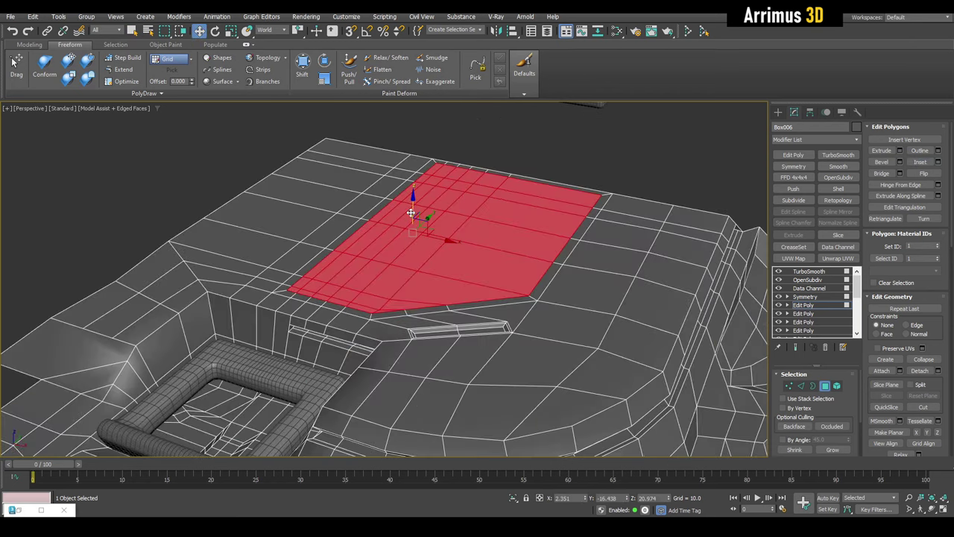
middle_click_drag(412, 218, 420, 264, "alt")
key("r")
left_click_drag(425, 273, 417, 287)
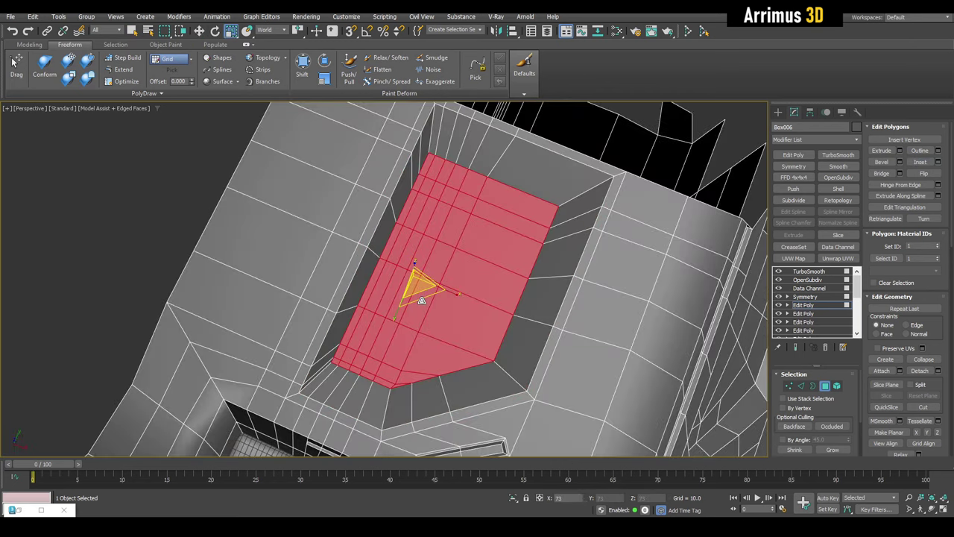
key("F4")
scroll(456, 311, "down", 5)
middle_click_drag(456, 311, 406, 276, "alt")
key("w")
scroll(405, 272, "up", 5)
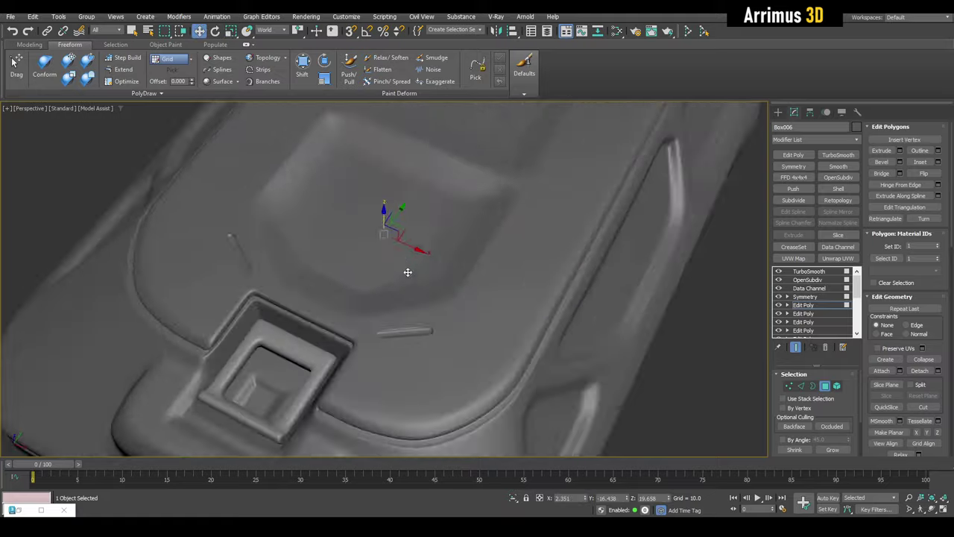
key("F4")
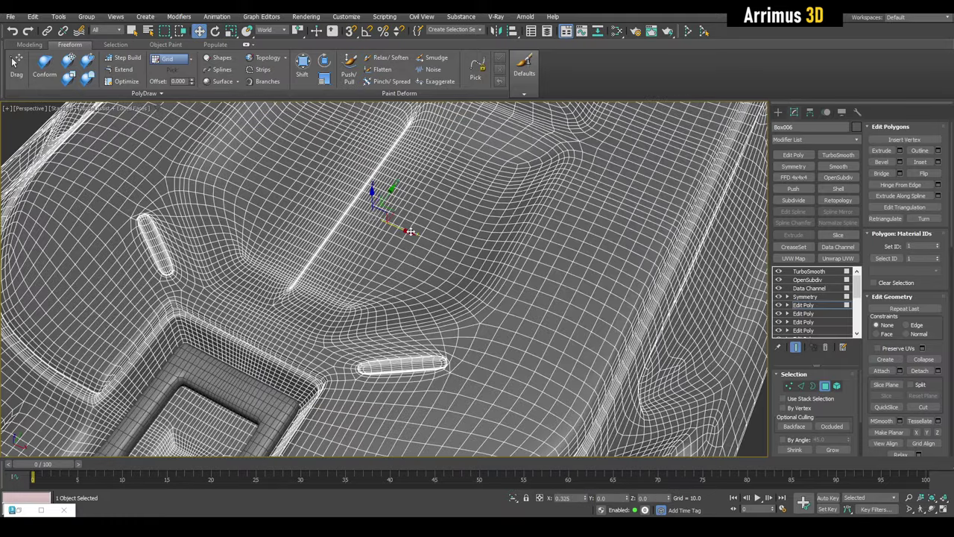
- Preview the smoothed top patch lengthwise, toggling the cage edges on and off
middle_click_drag(401, 231, 360, 270, "alt")
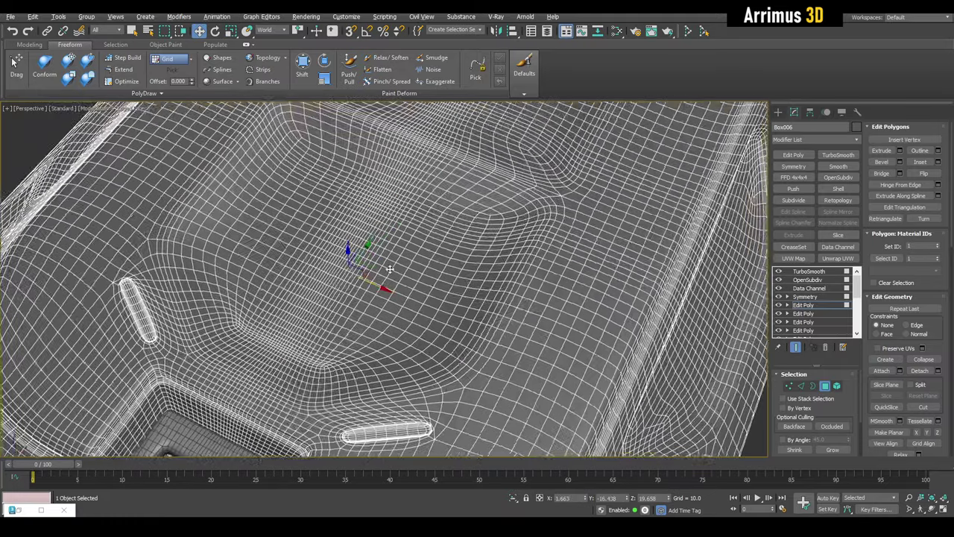
scroll(360, 270, "down", 3)
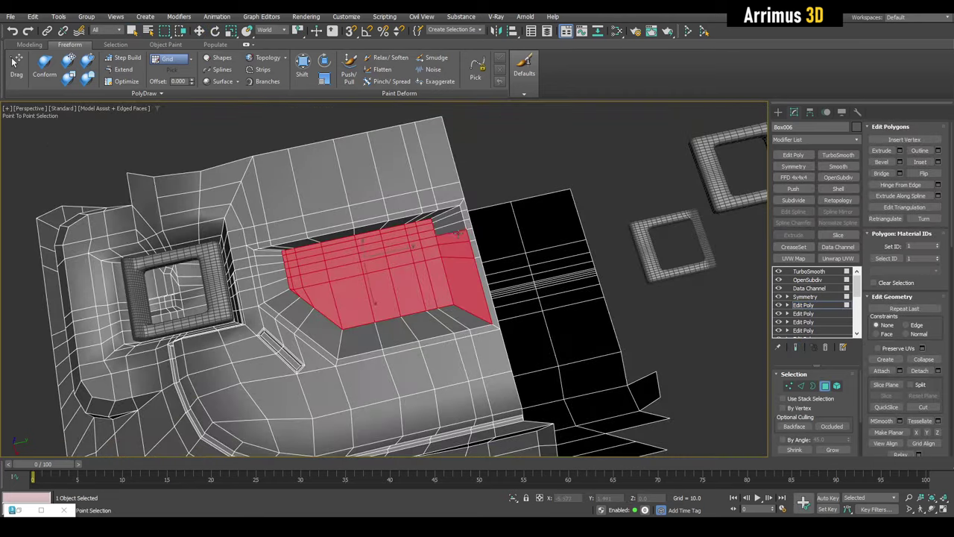
key("w")
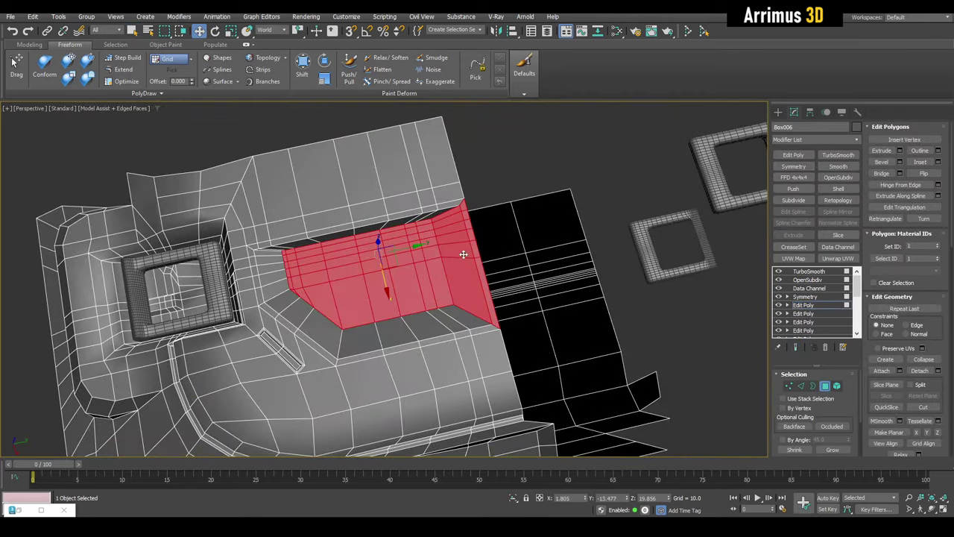
key("F4")
mouse_move(457, 245)
middle_mouse_down("alt")
mouse_move(530, 301)
mouse_move(592, 300)
mouse_move(419, 261)
mouse_move(453, 296)
mouse_move(227, 244)
middle_mouse_up("alt")
scroll(418, 261, "up", 5)
scroll(419, 261, "down", 5)
key("F4")
key("q")
key("F4")
- Deselect the left polygons of the recessed patch and check the shape with the cage hidden
key("F4")
scroll(453, 296, "up", 4)
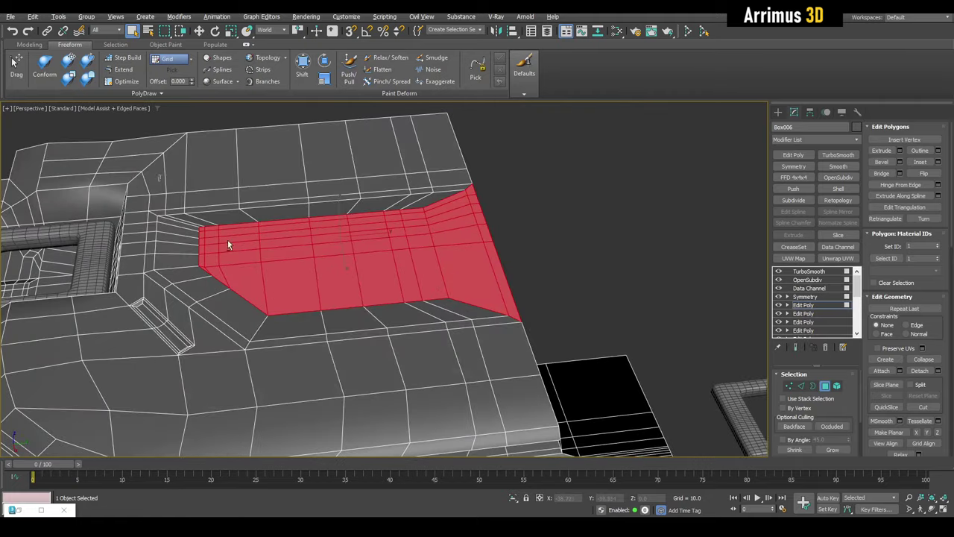
left_click_drag(331, 343, 331, 343, "alt")
key("w")
middle_click_drag(331, 344, 417, 282, "alt")
key("F4")
scroll(434, 245, "up", 5)
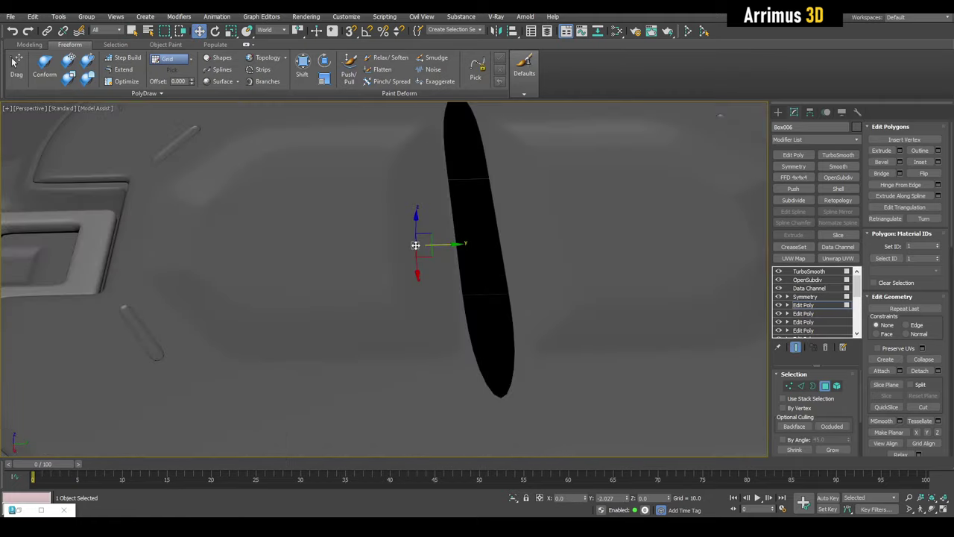
key("q")
mouse_move(434, 245)
middle_mouse_down("alt")
mouse_move(474, 297)
mouse_move(410, 237)
middle_mouse_up("alt")
key("F4")
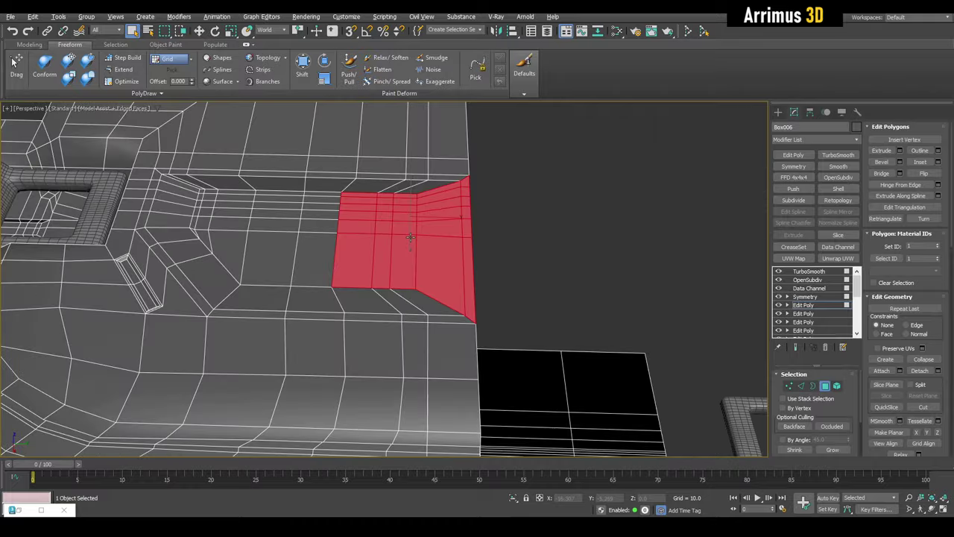
- Trim the selection to the patch's right strip and orbit around the whole object
left_click_drag(406, 299, 336, 187, "alt")
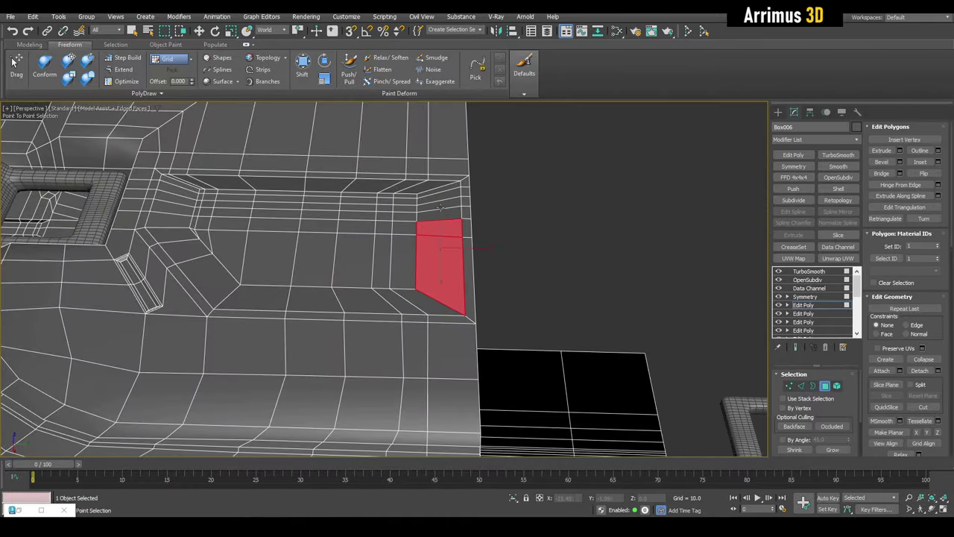
key("w")
scroll(447, 209, "up", 3)
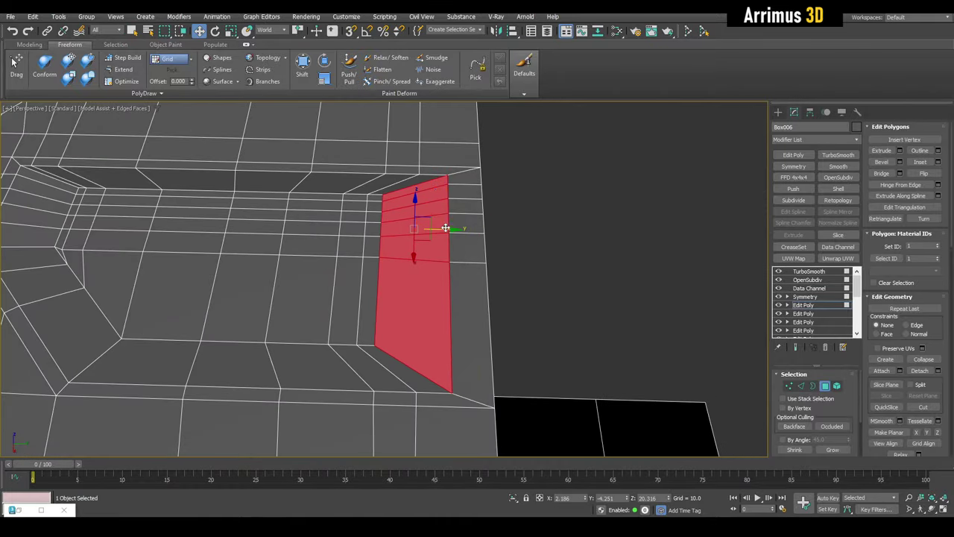
scroll(442, 241, "up", 5)
scroll(442, 241, "down", 8)
mouse_move(441, 241)
middle_mouse_down("alt")
mouse_move(463, 234)
mouse_move(453, 326)
middle_mouse_up("alt")
scroll(462, 234, "up", 4)
- Select and delete the polygons at the recessed patch's stepped corner
key("q")
key("2")
key("F4")
scroll(463, 234, "up", 5)
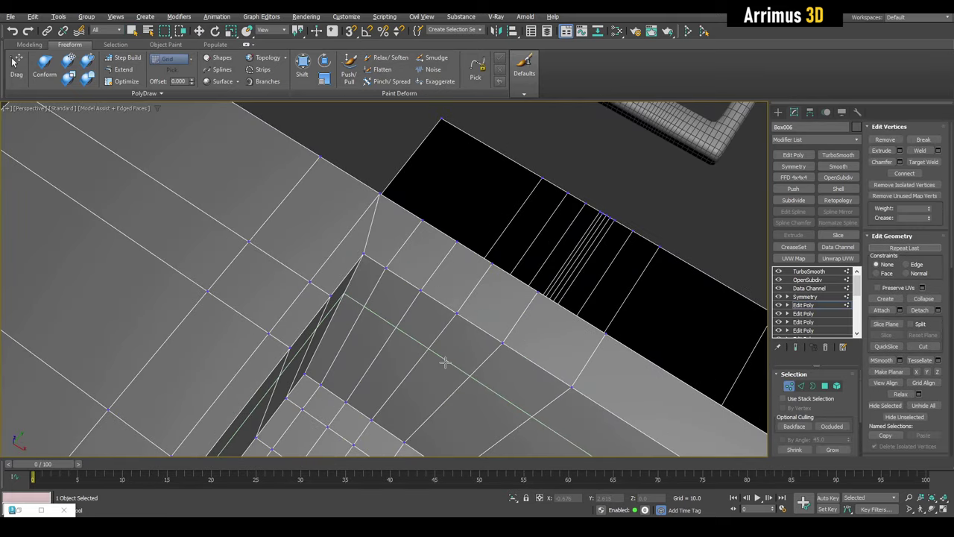
key("w")
key("4")
key("q")
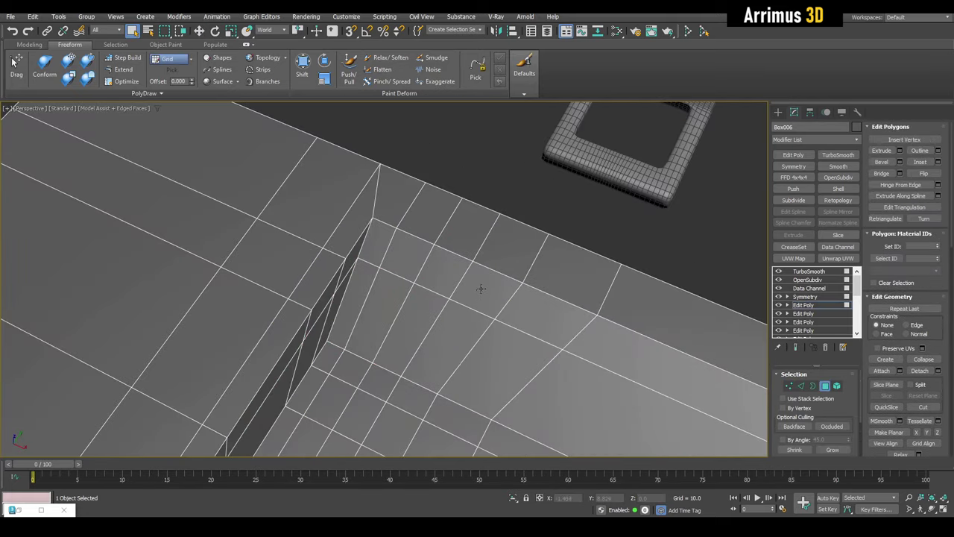
mouse_move(481, 289)
left_mouse_down()
mouse_move(457, 241)
mouse_move(494, 252)
left_mouse_up()
scroll(450, 223, "up", 2)
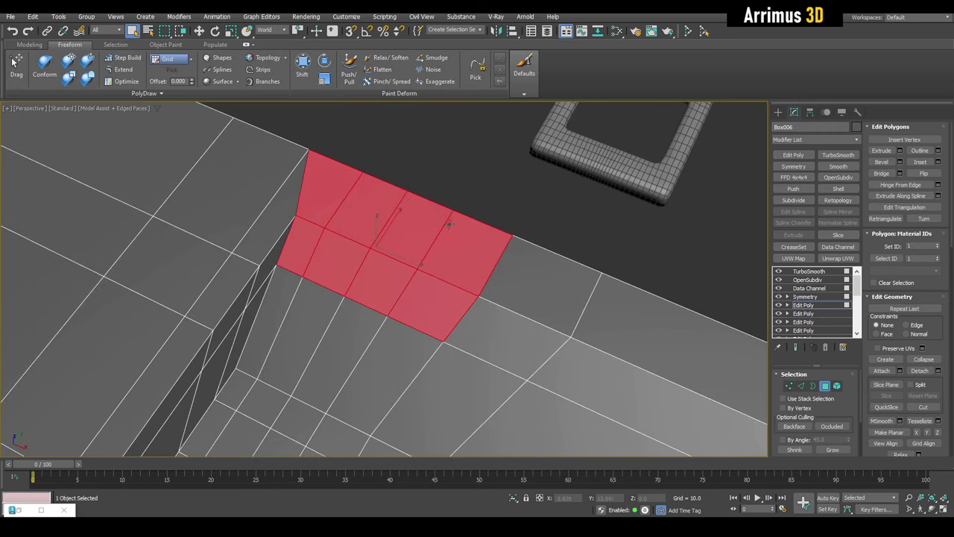
key("Delete")
- Shift the corner border edges to stretch the faces across the stepped corner
key("2")
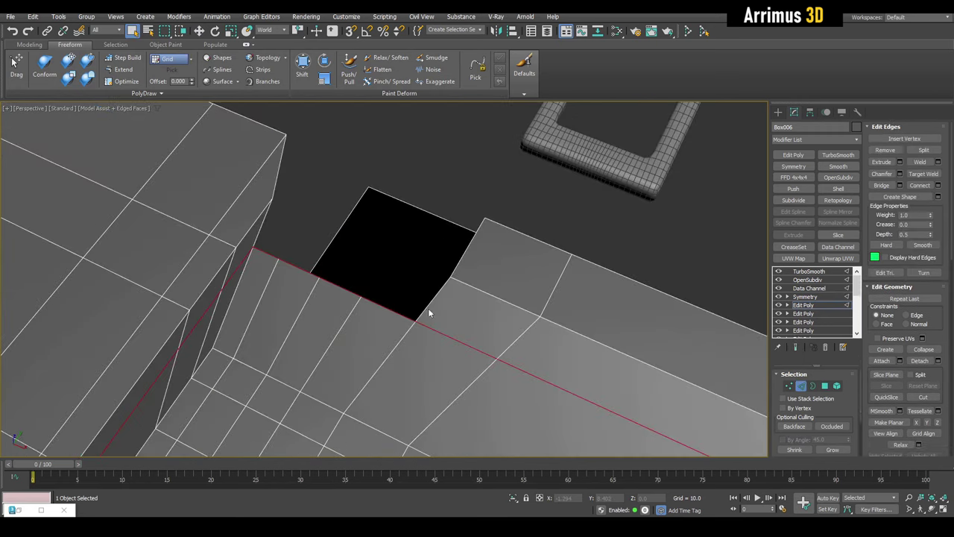
left_click(417, 305)
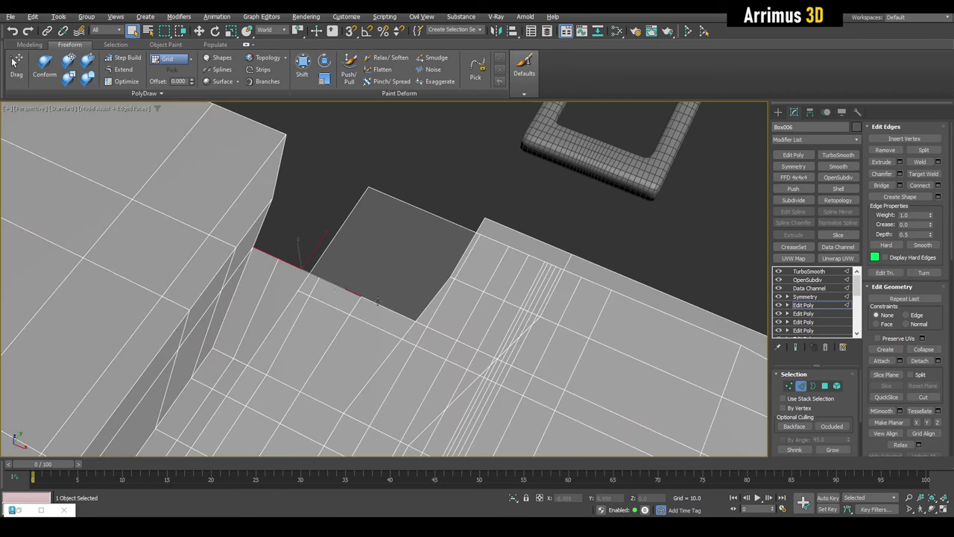
scroll(430, 305, "up", 3)
key("w")
mouse_move(411, 294)
middle_mouse_down("alt")
mouse_move(398, 279)
mouse_move(365, 299)
middle_mouse_up("alt")
left_click_drag(365, 300, 411, 291)
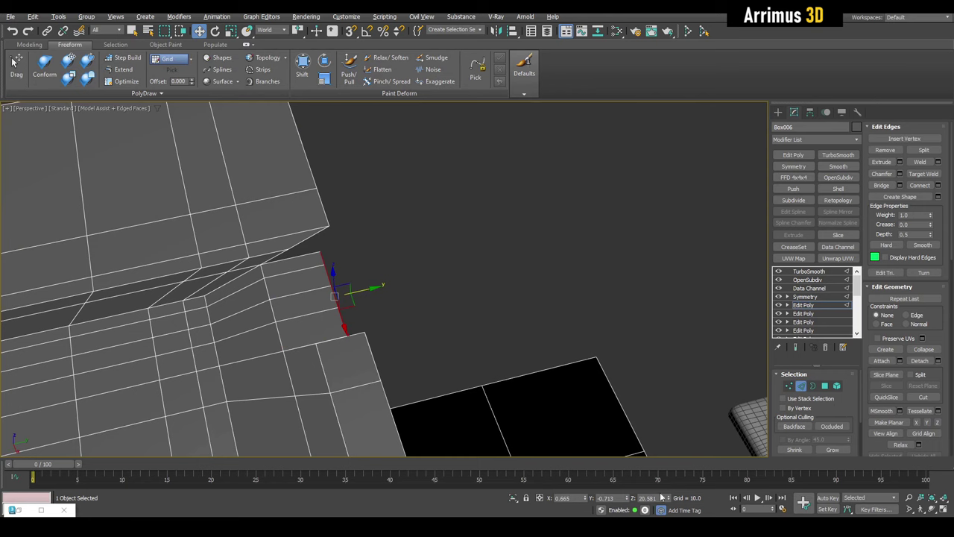
mouse_move(626, 447)
middle_mouse_down("alt")
mouse_move(548, 362)
mouse_move(675, 396)
middle_mouse_up("alt")
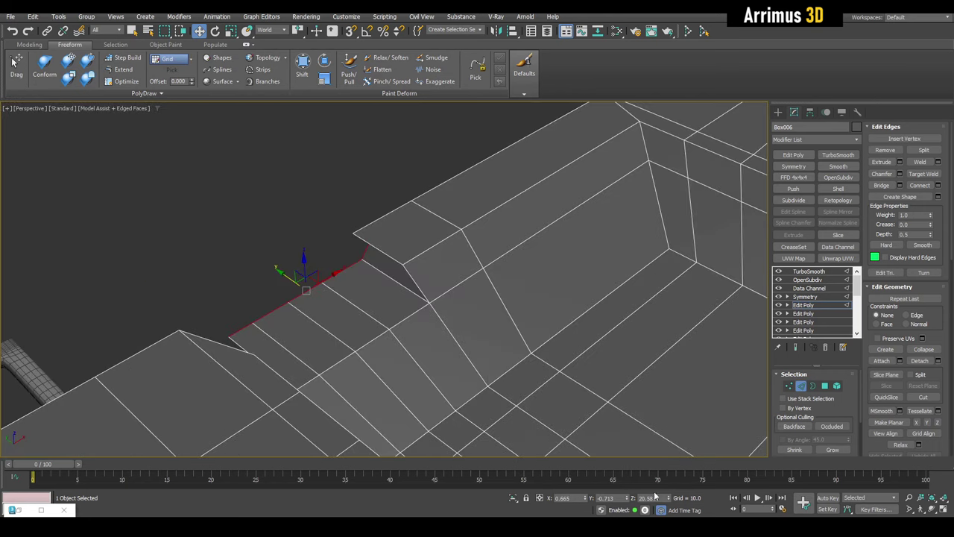
- Check the reshaped corner edges on the smoothed end result from a close side view
key("1")
key("q")
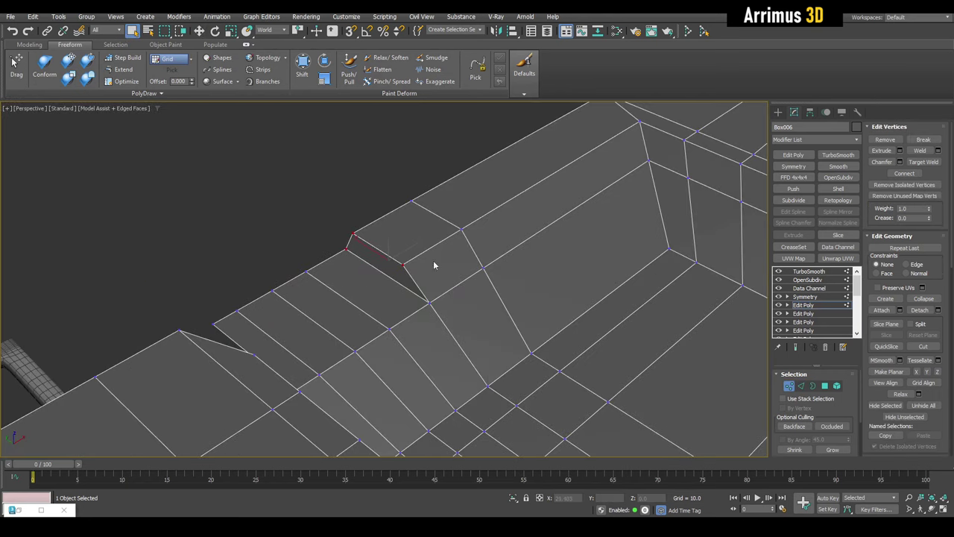
key("z")
middle_click_drag(476, 245, 399, 245, "alt")
key("2")
key("w")
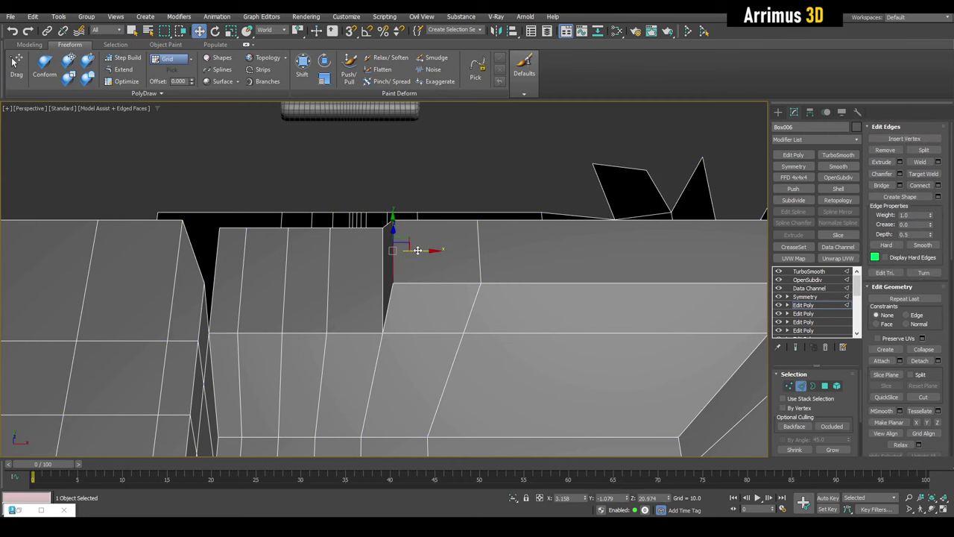
key("F4")
key("q")
mouse_move(497, 262)
middle_mouse_down("alt")
mouse_move(441, 296)
mouse_move(470, 265)
middle_mouse_up("alt")
scroll(445, 290, "down", 3)
- Frame a low side-on view of the canister and show the polygon cage
key("2")
scroll(504, 265, "down", 2)
scroll(523, 252, "down", 1)
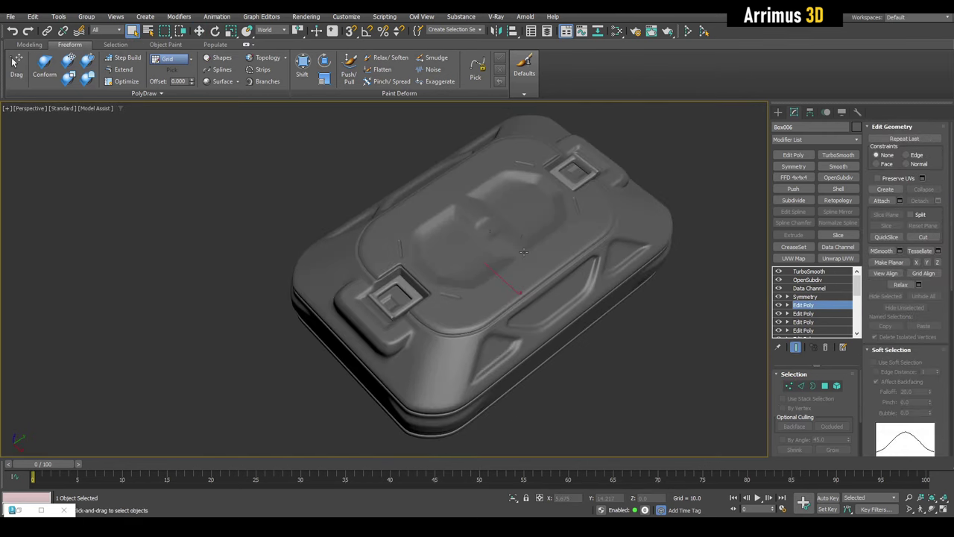
middle_click_drag(523, 252, 495, 304, "alt")
scroll(494, 304, "up", 2)
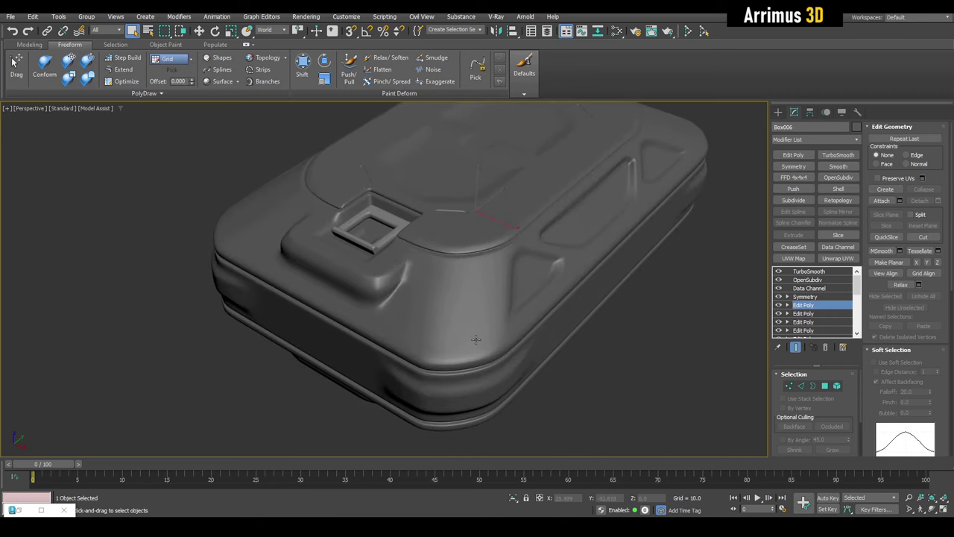
mouse_move(475, 339)
middle_mouse_down("alt")
mouse_move(452, 320)
mouse_move(476, 307)
mouse_move(291, 358)
middle_mouse_up("alt")
scroll(462, 328, "up", 2)
scroll(445, 324, "up", 1)
scroll(466, 309, "down", 3)
key("4")
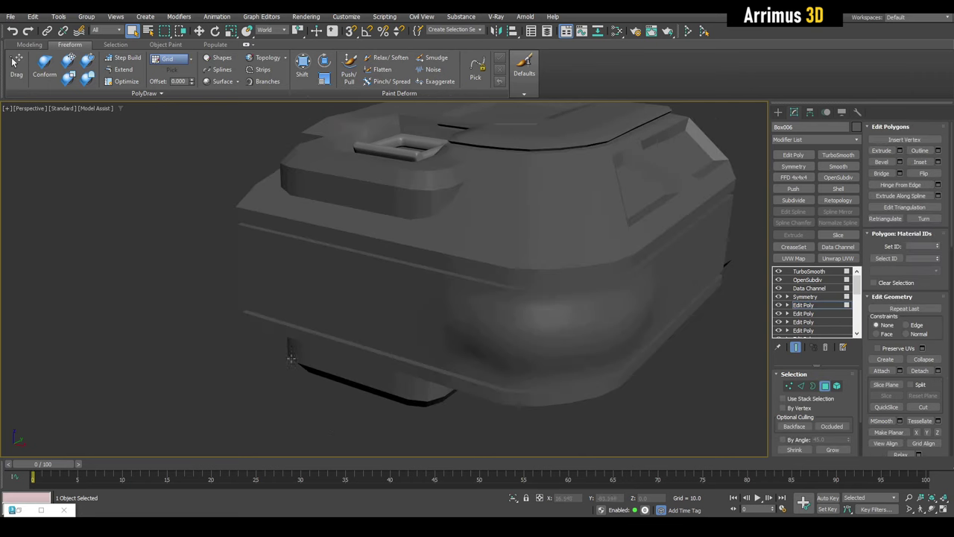
key("F4")
scroll(401, 276, "up", 2)
- Select the face strip along the side and push it in to form the groove slot
left_click(412, 259)
left_click(395, 254, "shift")
key("w")
scroll(353, 271, "up", 3)
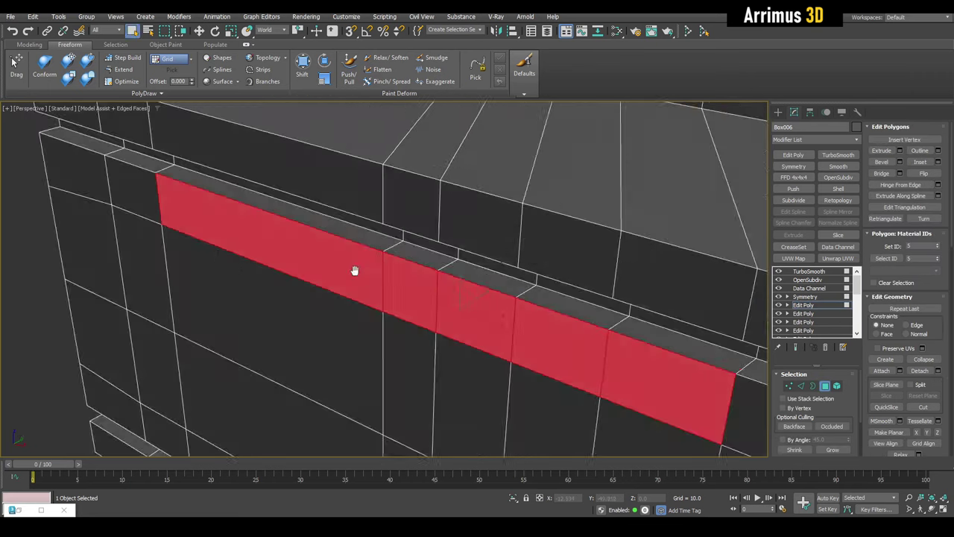
scroll(447, 313, "up", 2)
scroll(465, 320, "down", 2)
key("r")
mouse_move(426, 334)
middle_mouse_down("alt")
mouse_move(477, 357)
mouse_move(479, 328)
mouse_move(513, 296)
middle_mouse_up("alt")
key("2")
key("F4")
scroll(496, 385, "down", 3)
scroll(513, 296, "up", 2)
- Select the groove's edge loop and check it from several angles on the smoothed body
key("q")
key("F4")
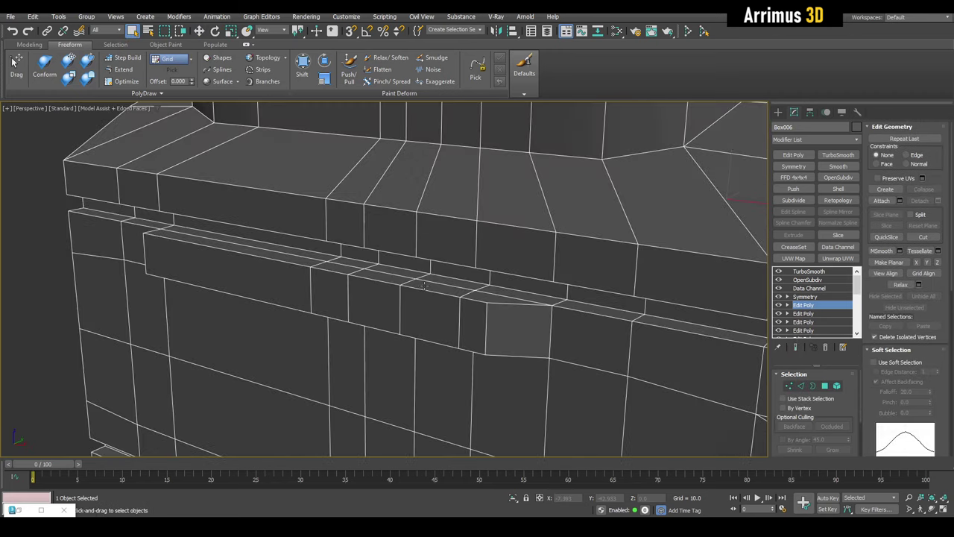
key("2")
double_click(427, 291)
key("F4")
key("q")
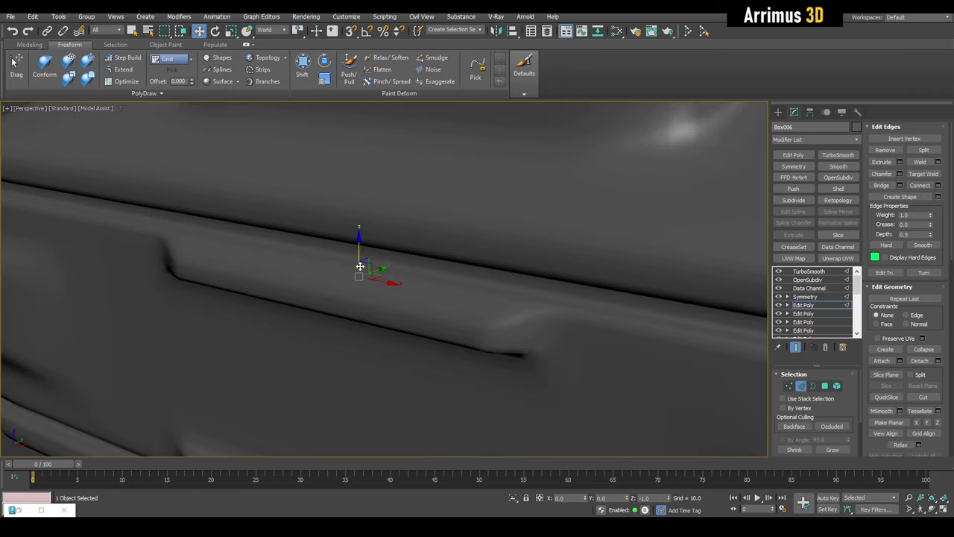
scroll(358, 242, "down", 2)
middle_click_drag(358, 242, 198, 345, "alt")
scroll(197, 345, "up", 1)
key("2")
scroll(198, 345, "down", 2)
scroll(326, 319, "up", 1)
mouse_move(305, 336)
middle_mouse_down("alt")
mouse_move(326, 319)
mouse_move(439, 316)
mouse_move(503, 299)
middle_mouse_up("alt")
scroll(469, 309, "down", 2)
- Select the edge loop above the corner band and enable Edge constraint for vertex sliding
scroll(503, 300, "up", 3)
key("F4")
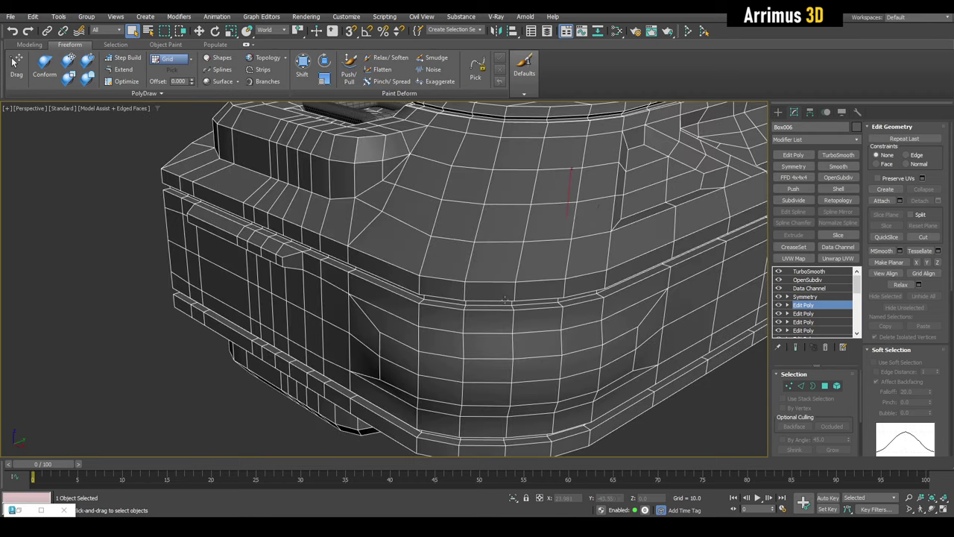
key("F4")
key("2")
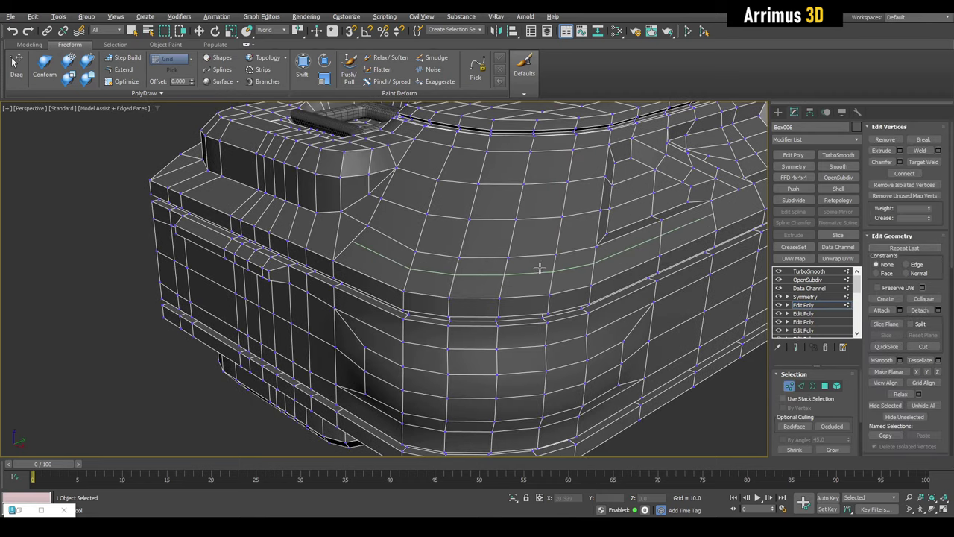
double_click(558, 271)
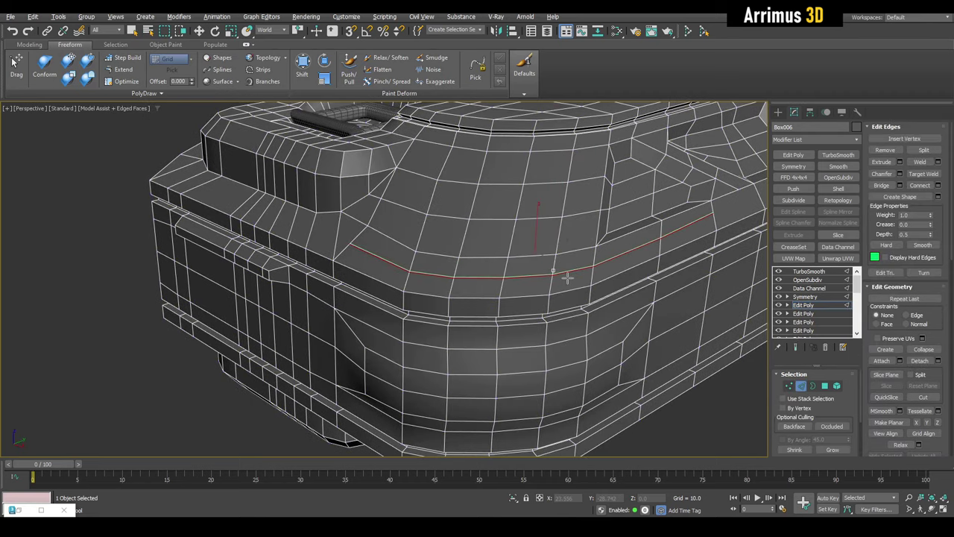
key("1")
scroll(428, 282, "up", 5)
scroll(429, 282, "up", 3)
key("w")
key("shift+x")
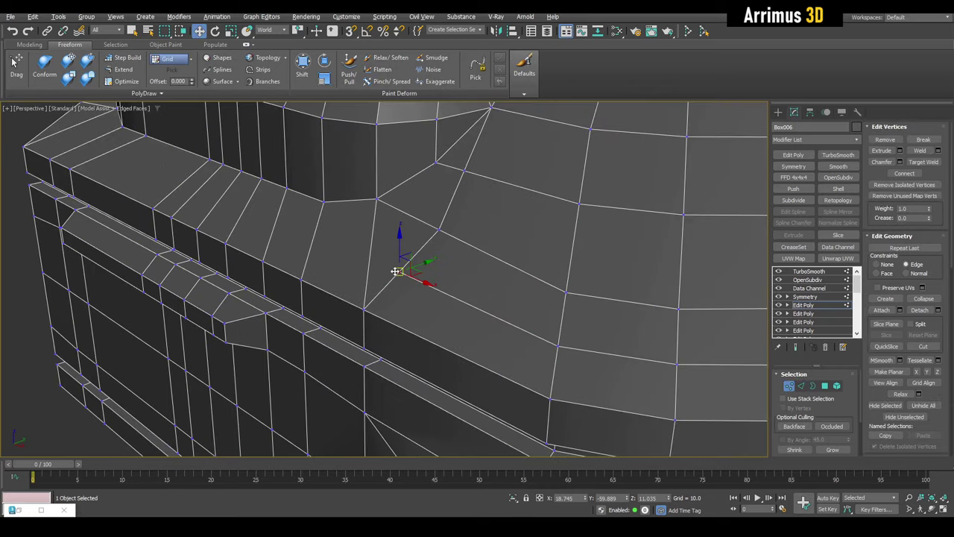
- Cut supporting edges into the corner mesh with the Cut tool
key("alt+c")
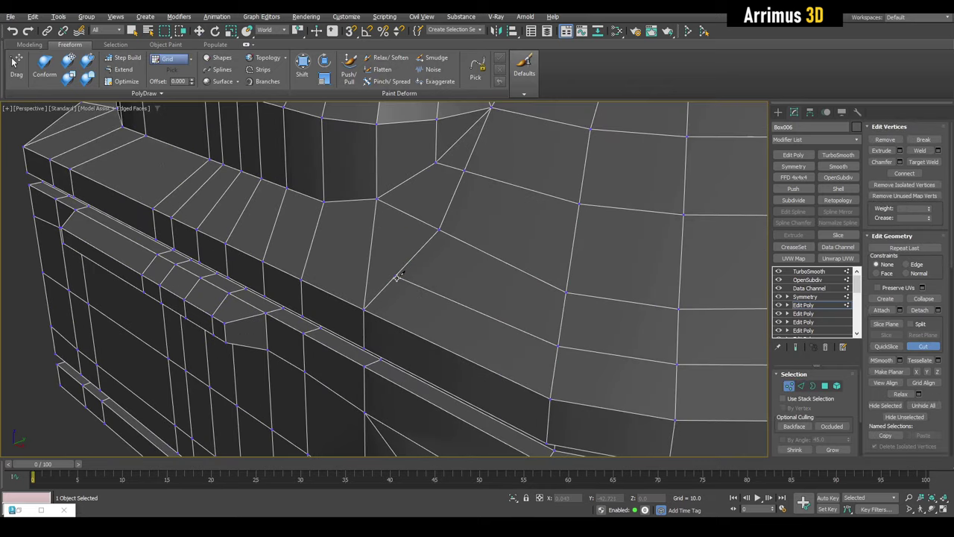
right_click(235, 197)
scroll(372, 262, "down", 4)
scroll(521, 315, "down", 4)
middle_click_drag(521, 315, 513, 276, "alt")
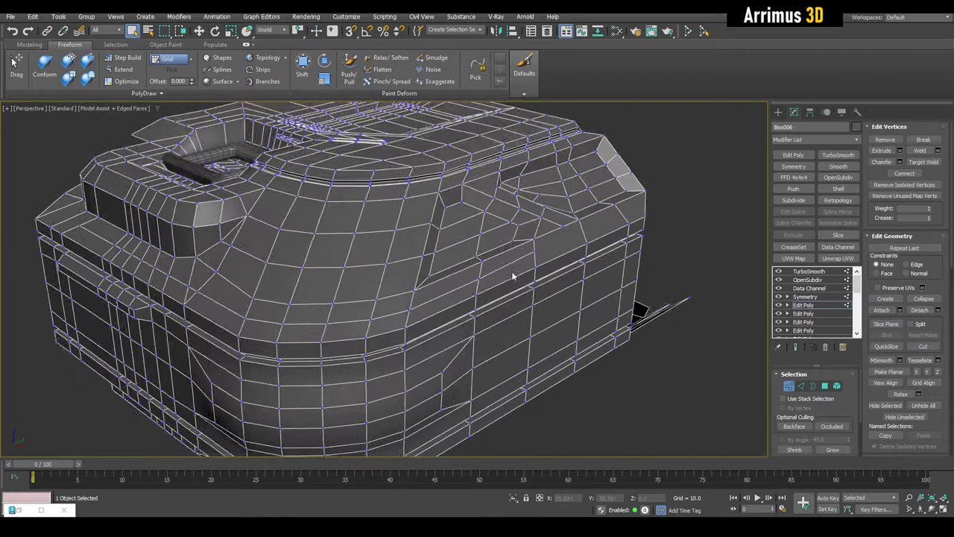
scroll(513, 275, "up", 3)
key("alt+c")
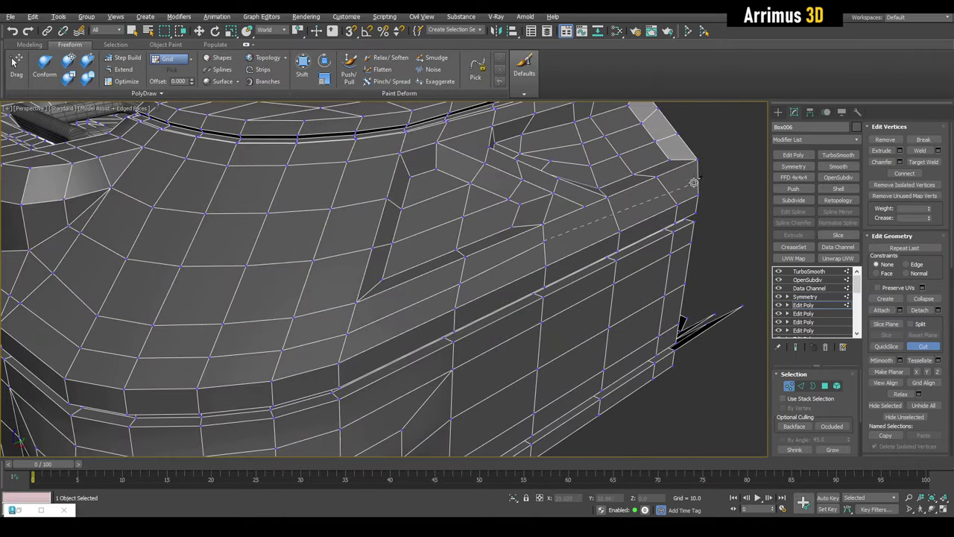
key("4")
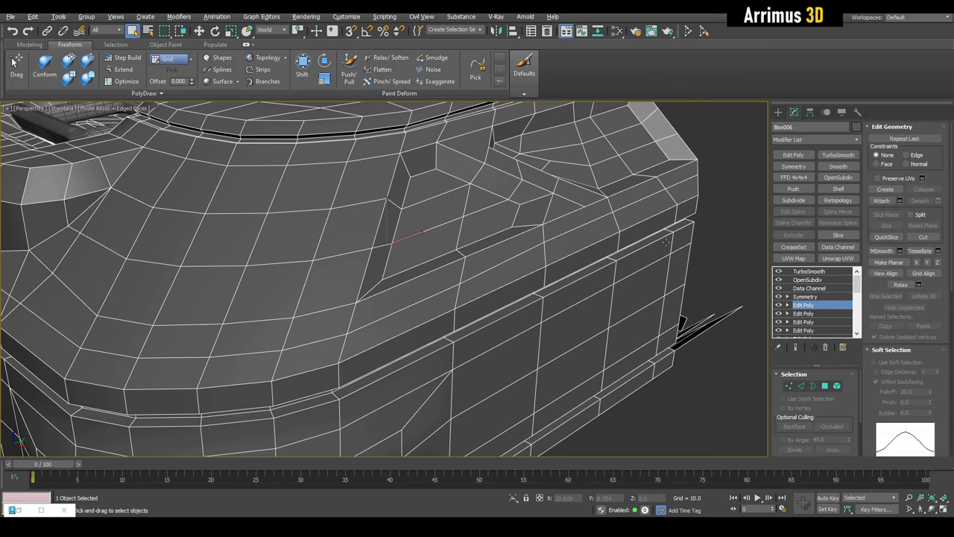
scroll(571, 283, "down", 5)
mouse_move(571, 283)
middle_mouse_down("alt")
mouse_move(588, 373)
mouse_move(485, 287)
mouse_move(341, 301)
middle_mouse_up("alt")
scroll(589, 373, "up", 5)
- Raise the corner edge loop and inspect the smoothed rounded top edge
key("2")
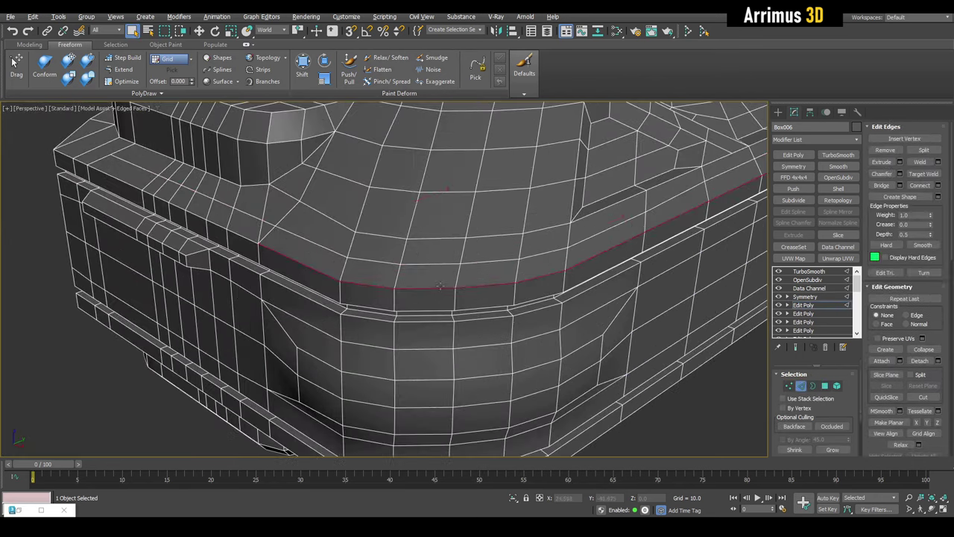
scroll(341, 302, "down", 2)
key("w")
scroll(447, 266, "up", 3)
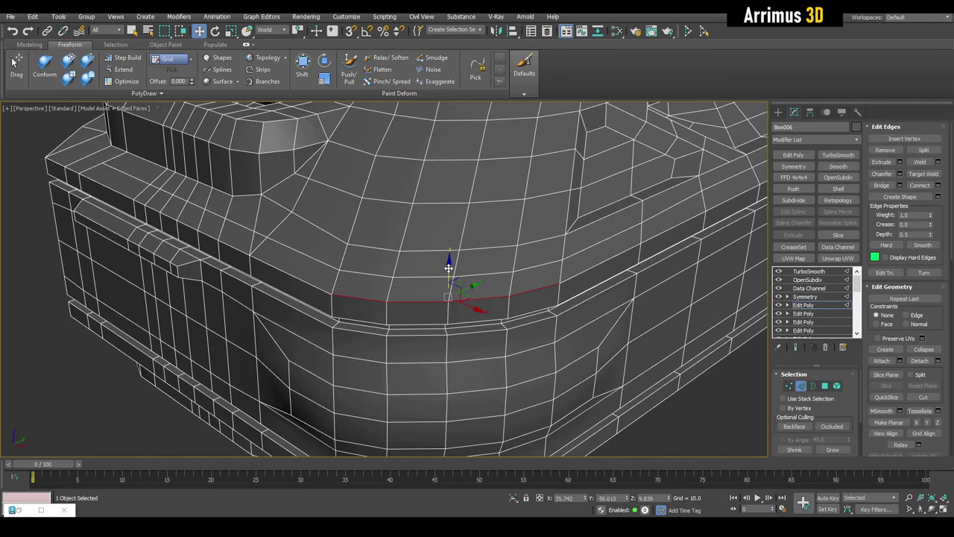
key("F4")
scroll(447, 266, "down", 3)
middle_click_drag(447, 266, 458, 257, "alt")
- Nudge the corner edge loop down slightly, comparing cage and smoothed views
scroll(458, 257, "up", 2)
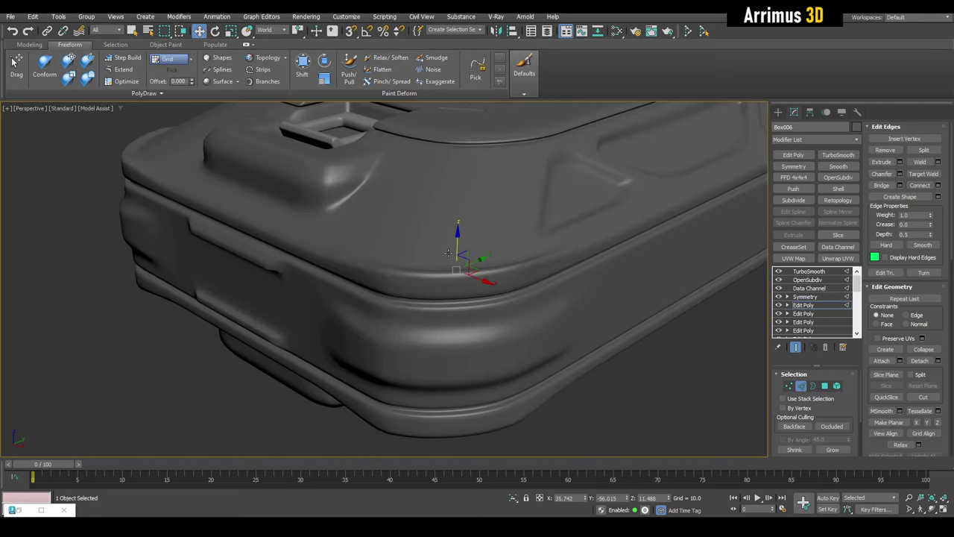
key("F4")
scroll(459, 257, "up", 2)
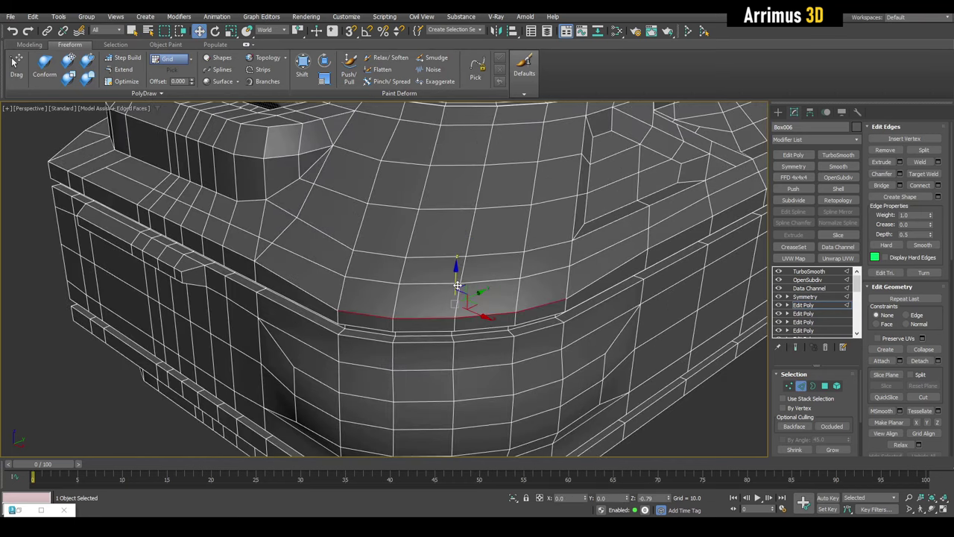
key("F4")
left_click_drag(461, 287, 460, 294)
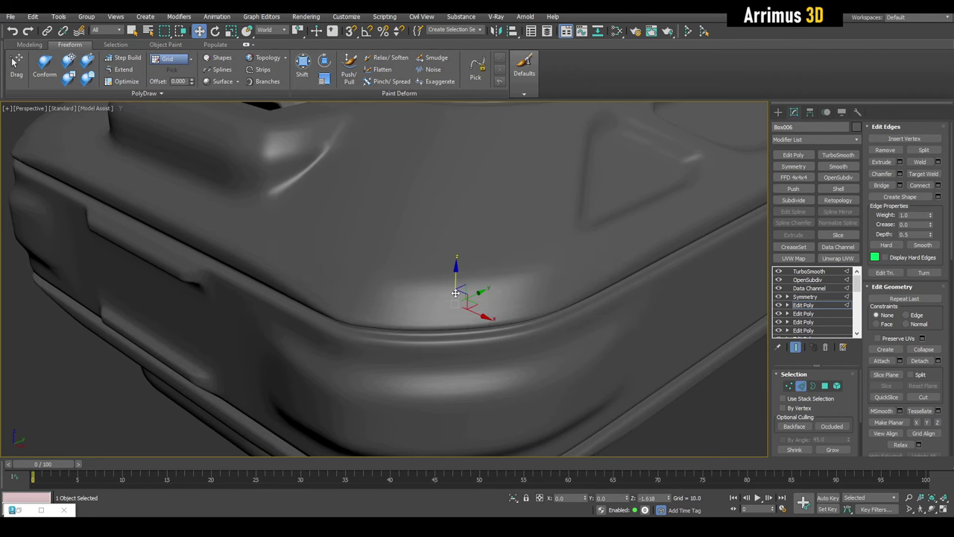
key("F4")
key("F4")
scroll(459, 290, "down", 5)
middle_click_drag(462, 290, 469, 288, "alt")
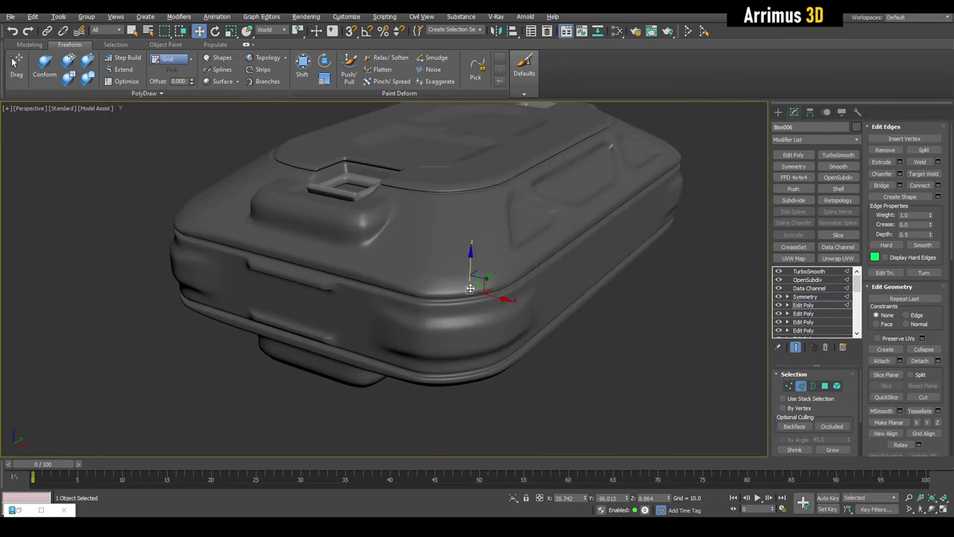
key("F4")
scroll(468, 290, "up", 5)
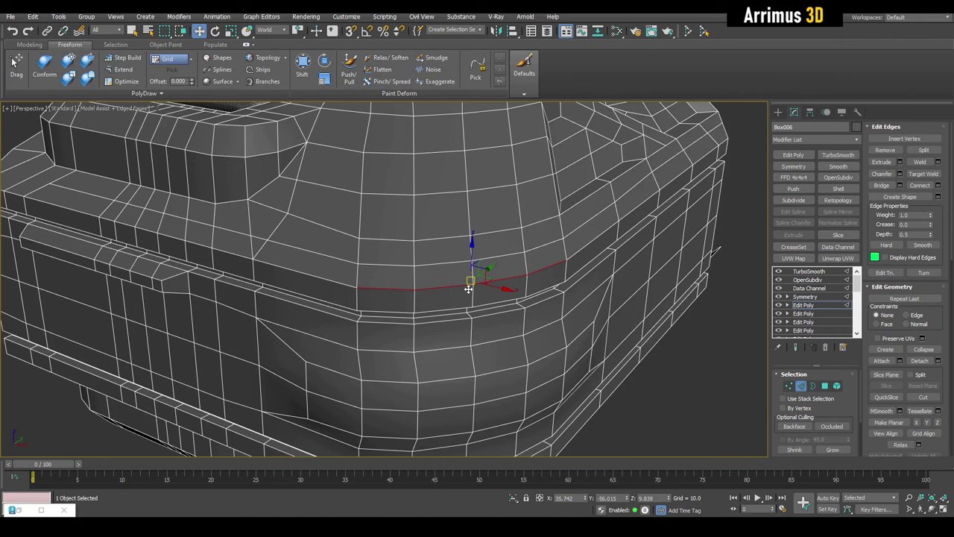
- Inspect the shoulder face strip as polygons, then preview the tighter smoothed corner crease
key("4")
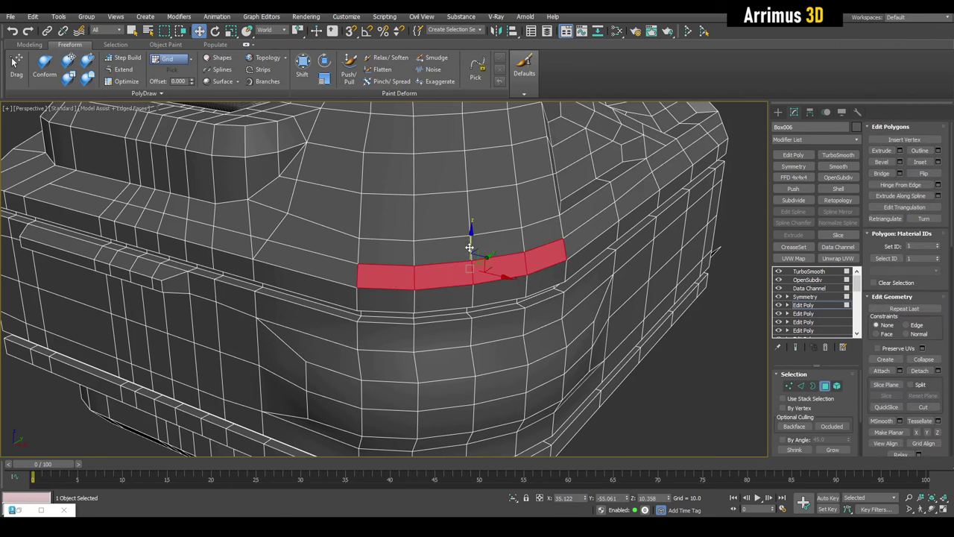
key("F4")
key("4")
key("q")
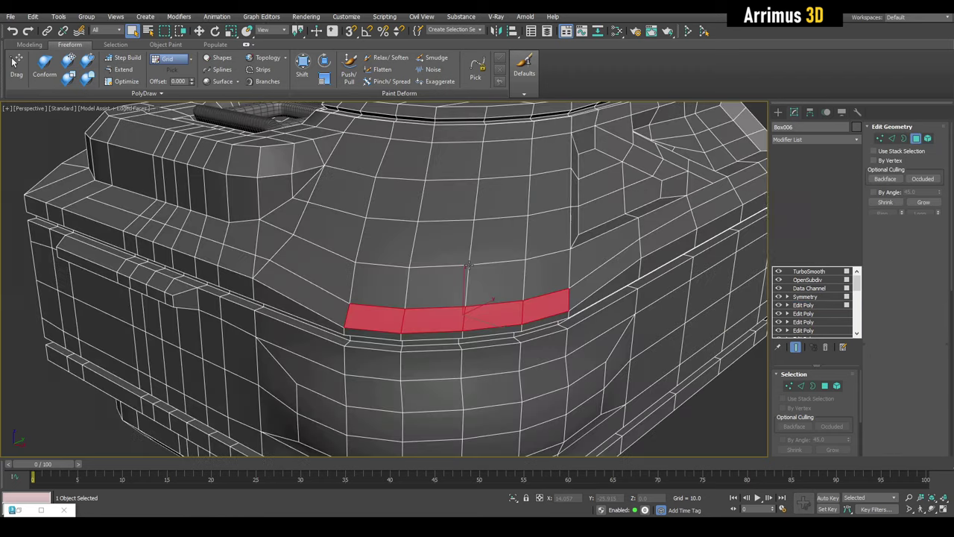
key("2")
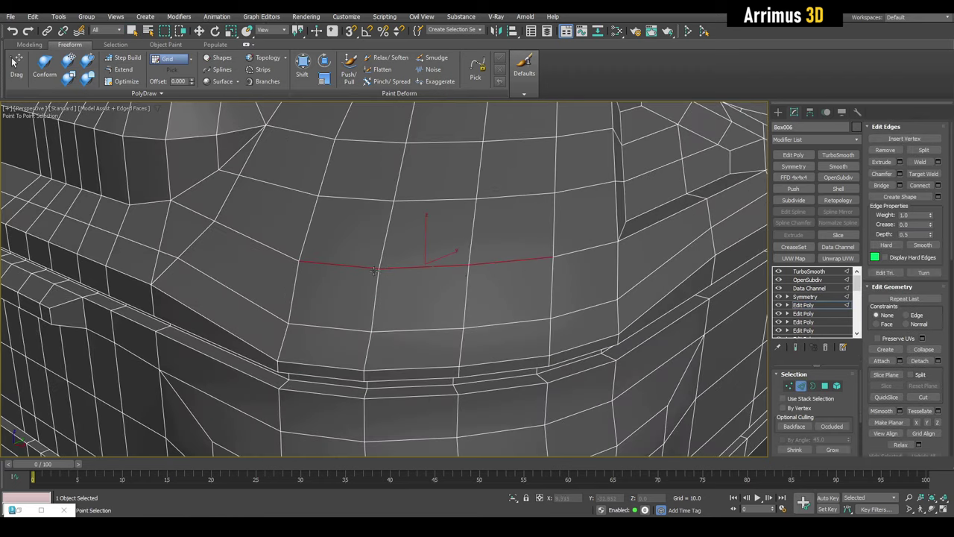
key("w")
key("F4")
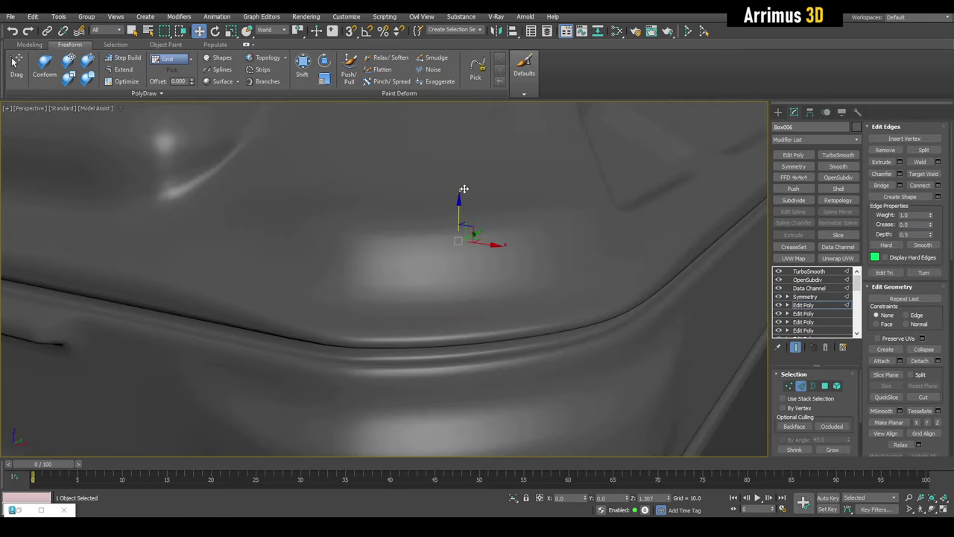
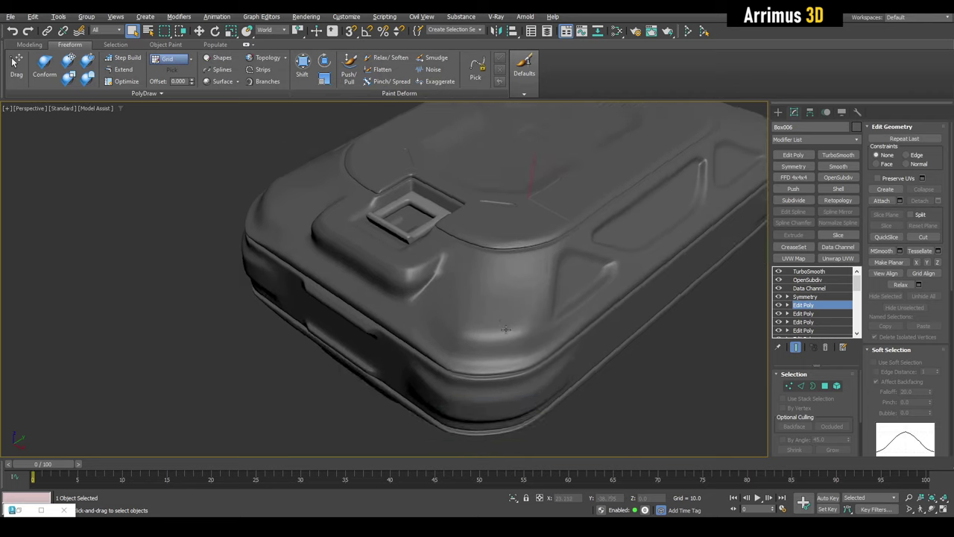
- Orbit and zoom to a close Edged Faces view facing the can's front rounded edge
middle_click_drag(518, 345, 472, 248, "alt")
scroll(472, 248, "up", 10)
key("F4")
key("1")
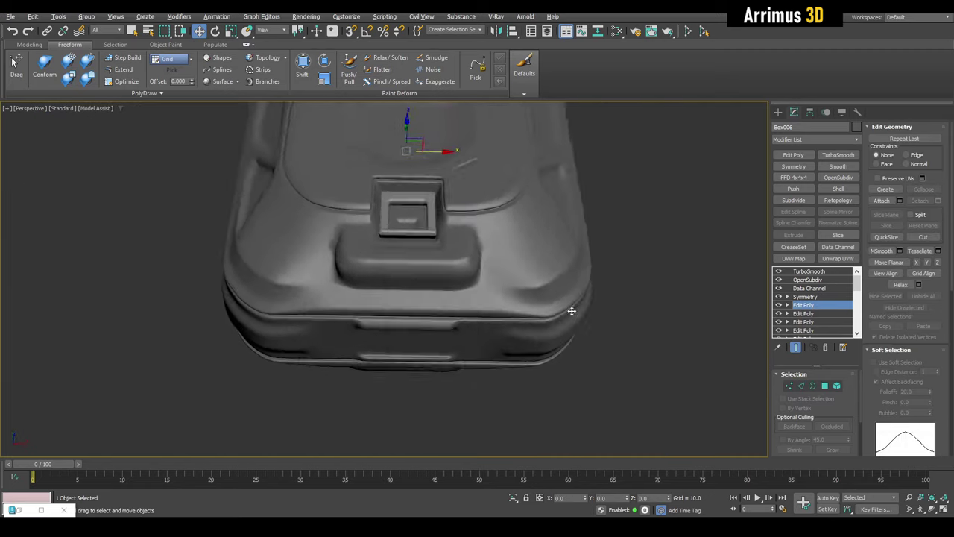
middle_click_drag(571, 310, 543, 295, "alt")
key("F4")
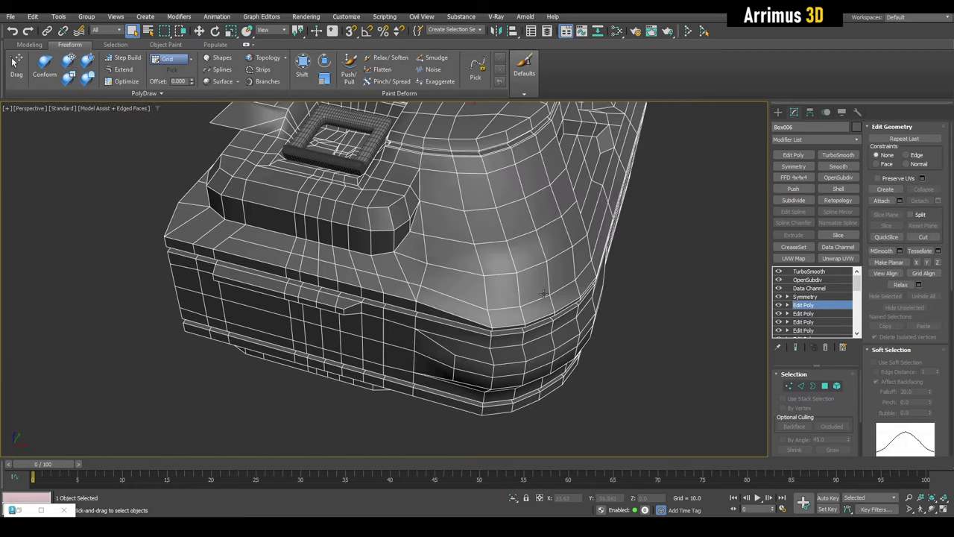
middle_click_drag(626, 370, 612, 348, "alt")
- At Polygon level, select the four groove polygons and bevel them
key("4")
scroll(562, 310, "up", 5)
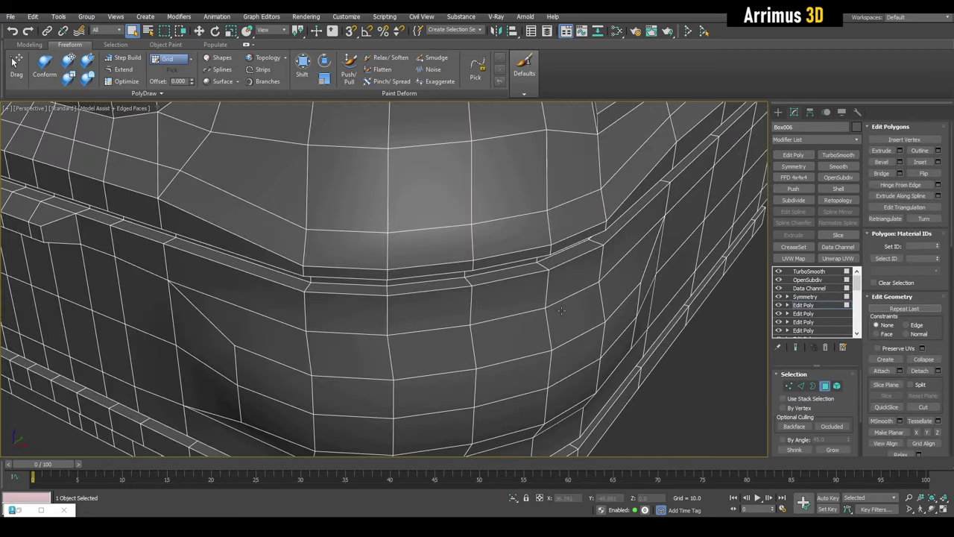
left_click_drag(561, 225, 341, 242)
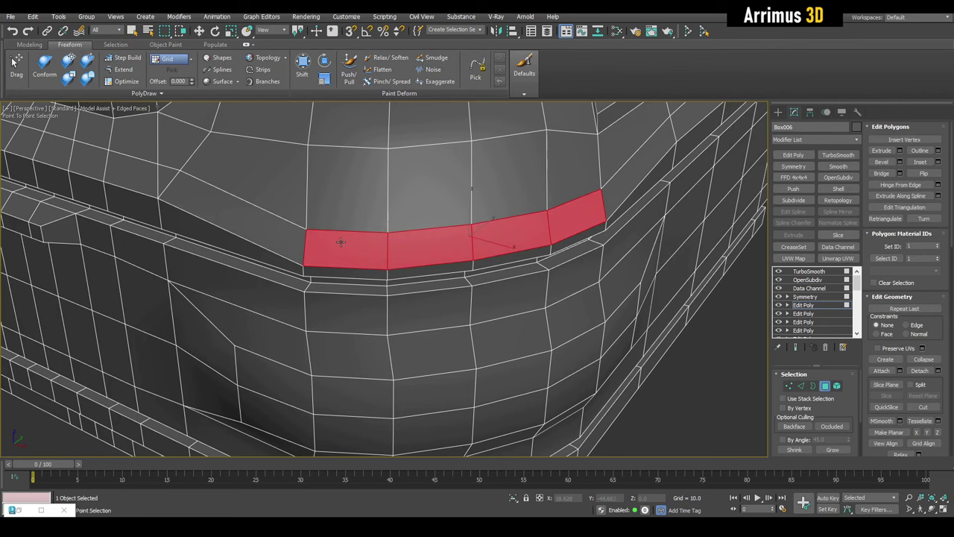
middle_click_drag(341, 242, 358, 253, "alt")
left_click(881, 161)
left_click_drag(443, 266, 443, 274)
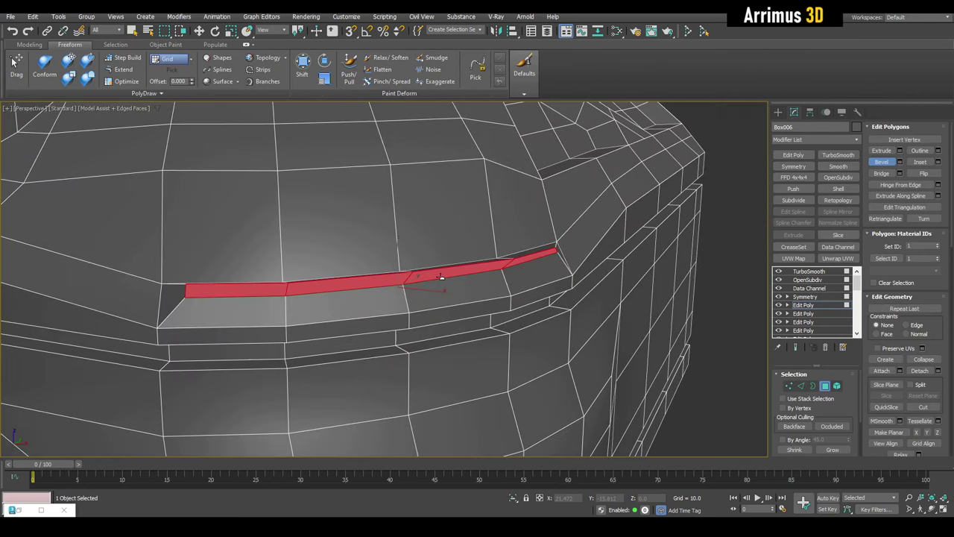
middle_click_drag(440, 276, 447, 320, "alt")
right_click(437, 284)
- Check the smoothed bevel, then select an edge on the groove rim at Edge level
key("F4")
scroll(480, 319, "down", 3)
key("F4")
scroll(377, 324, "up", 5)
key("2")
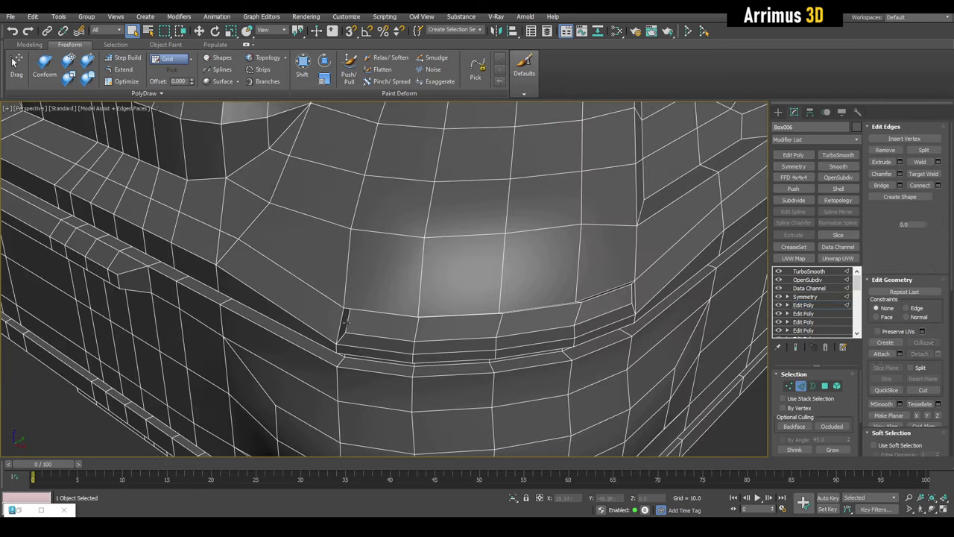
left_click(376, 324)
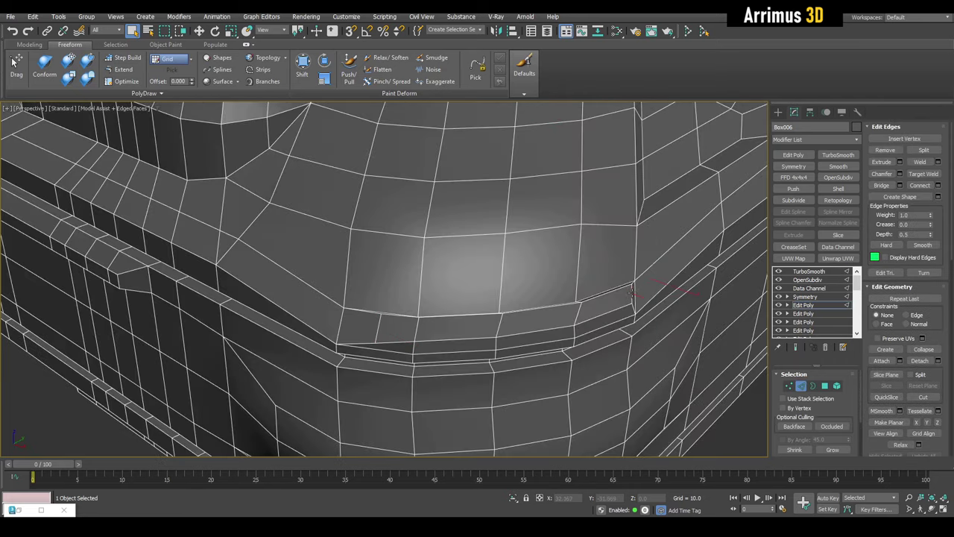
key("F4")
- Select the groove rim edge loop and slide it upward with Edge constraint
scroll(574, 343, "down", 5)
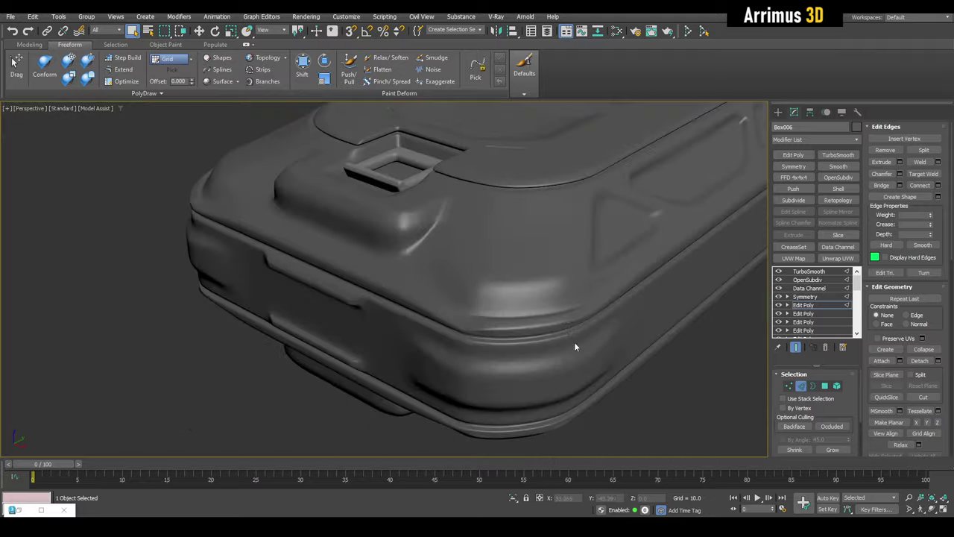
middle_click_drag(574, 343, 489, 334, "alt")
scroll(489, 333, "up", 5)
key("F4")
double_click(490, 333)
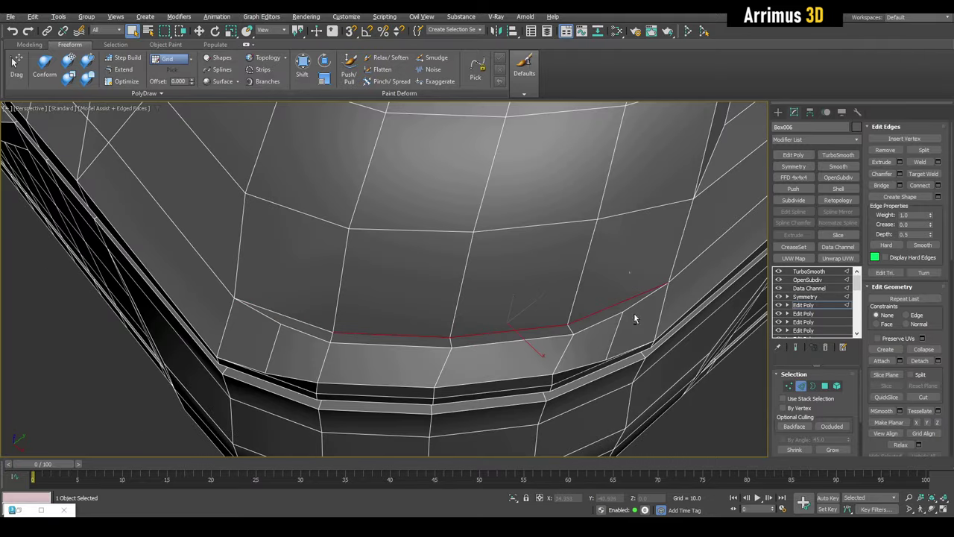
left_click(585, 317, "alt")
key("w")
left_click_drag(470, 337, 451, 301)
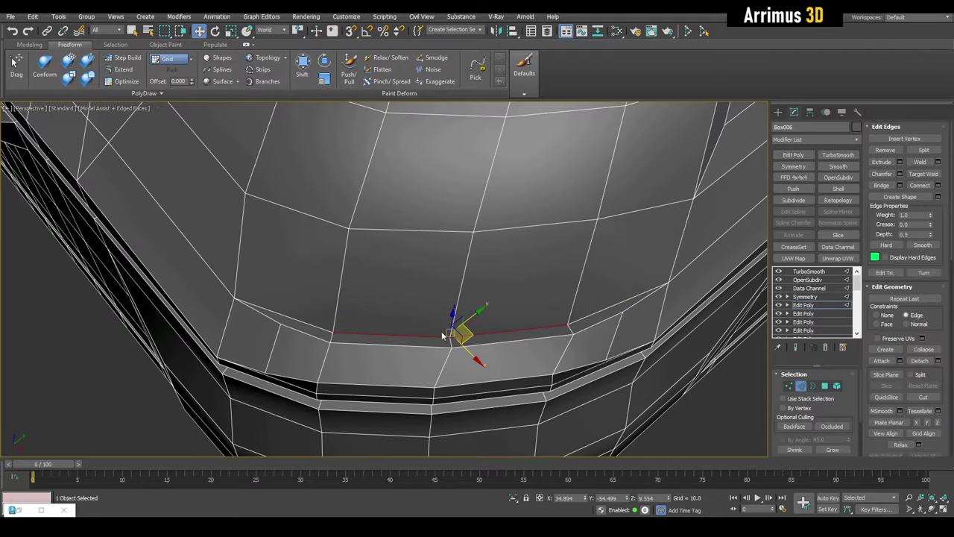
mouse_move(451, 300)
middle_mouse_down("alt")
mouse_move(595, 371)
mouse_move(519, 297)
mouse_move(450, 254)
middle_mouse_up("alt")
- Preview the smoothed end result and inspect the lid corner from above
key("ctrl+b")
key("F4")
key("4")
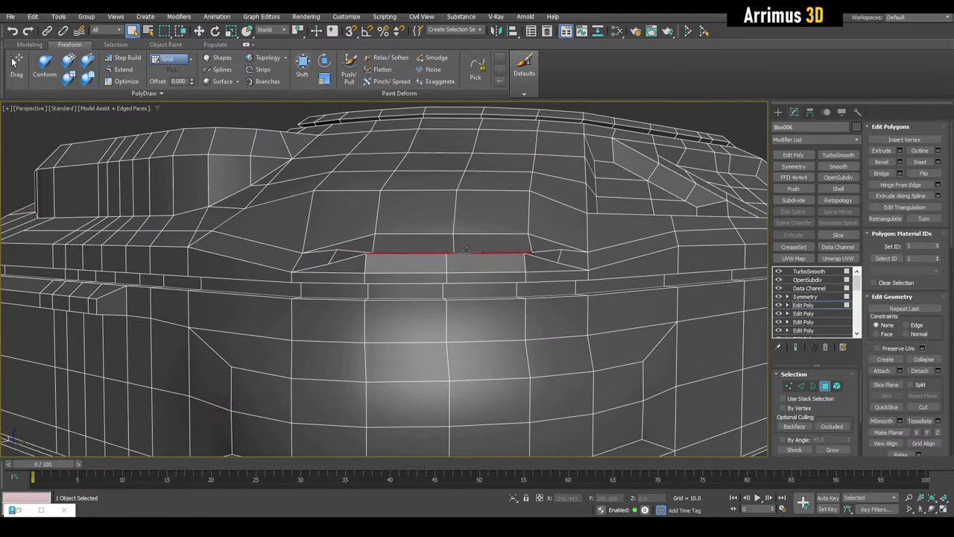
key("w")
key("F4")
key("ctrl+b")
mouse_move(449, 226)
middle_mouse_down("alt")
mouse_move(464, 265)
mouse_move(485, 267)
mouse_move(452, 279)
mouse_move(470, 294)
mouse_move(458, 296)
mouse_move(447, 321)
middle_mouse_up("alt")
scroll(457, 273, "down", 2)
- Disable the three Edit Poly modifiers below Symmetry and compare the model
middle_click_drag(553, 355, 489, 320, "alt")
key("4")
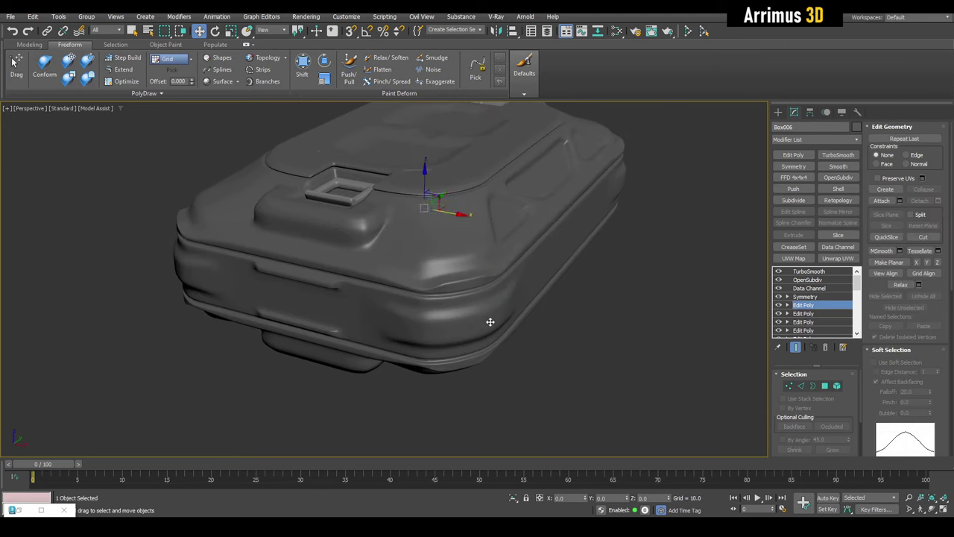
key("q")
scroll(489, 319, "up", 3)
key("F4")
left_click(795, 347)
left_click(778, 305)
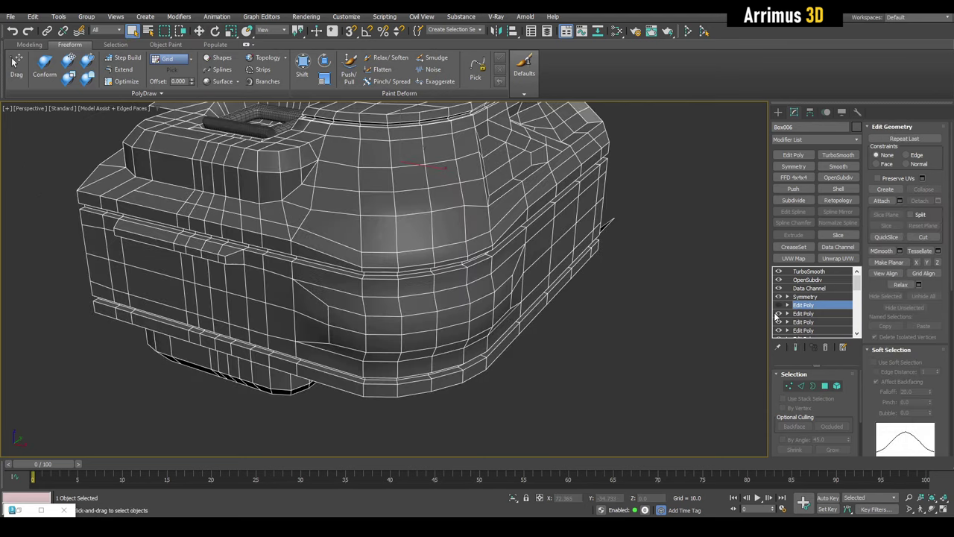
left_click(778, 313)
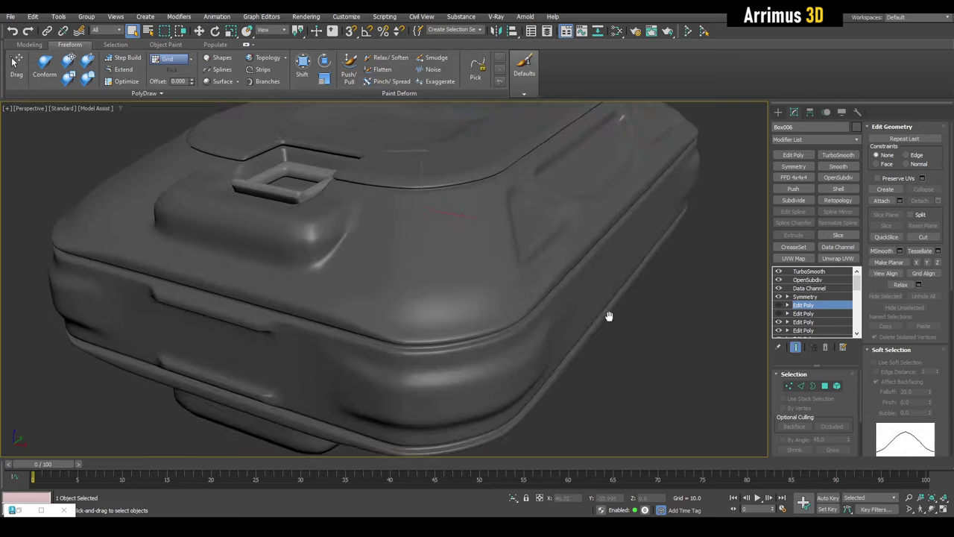
middle_click_drag(607, 316, 602, 319, "alt")
left_click(778, 321)
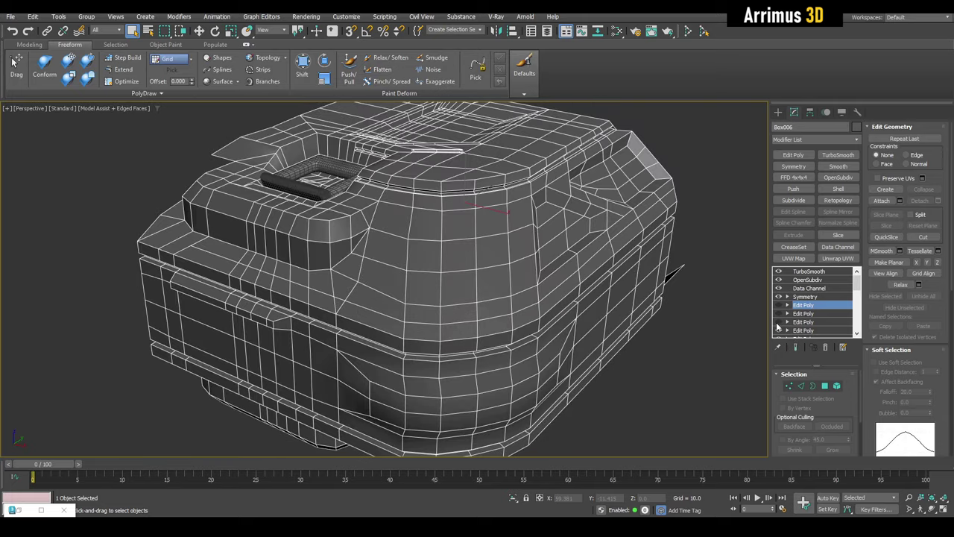
- Select the disabled Edit Poly modifiers and delete them from the stack
left_click(816, 328, "shift")
right_click(816, 328)
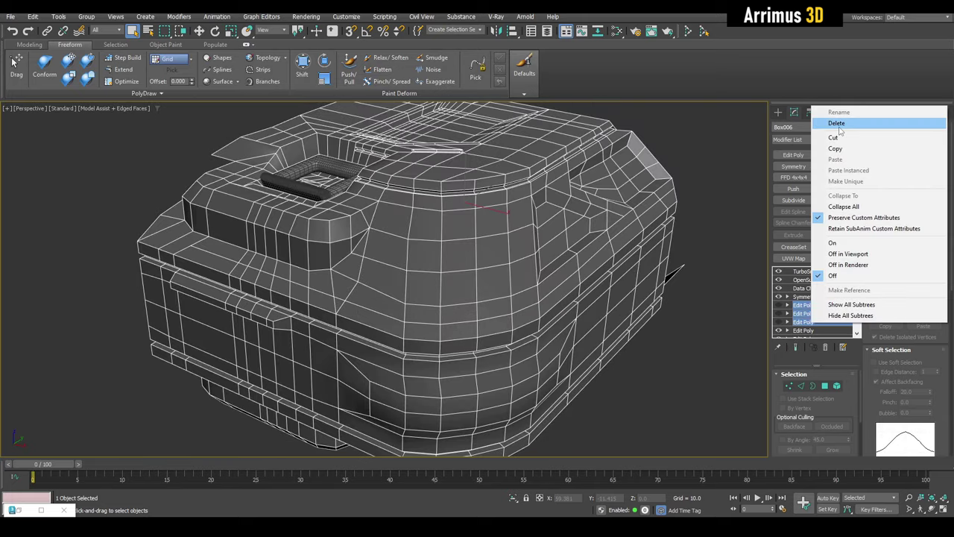
left_click(828, 121)
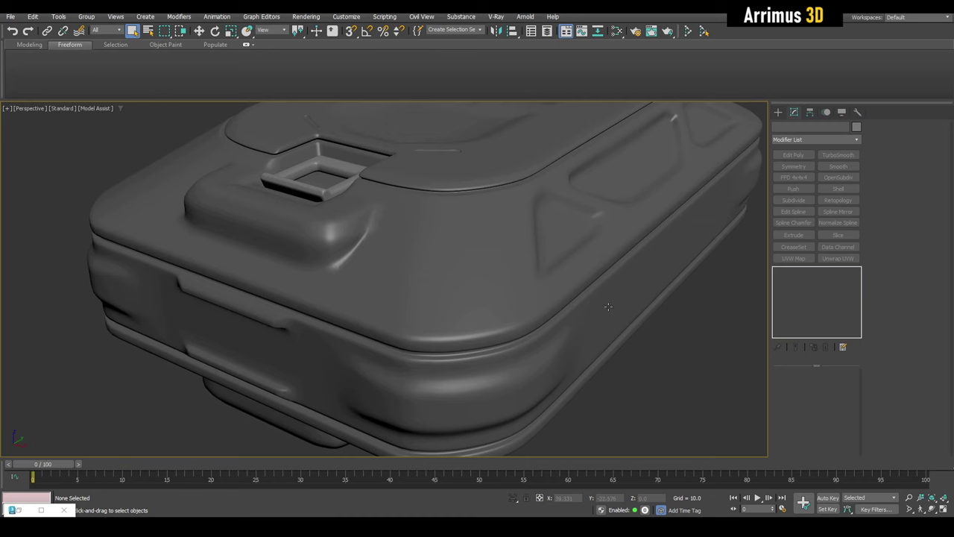